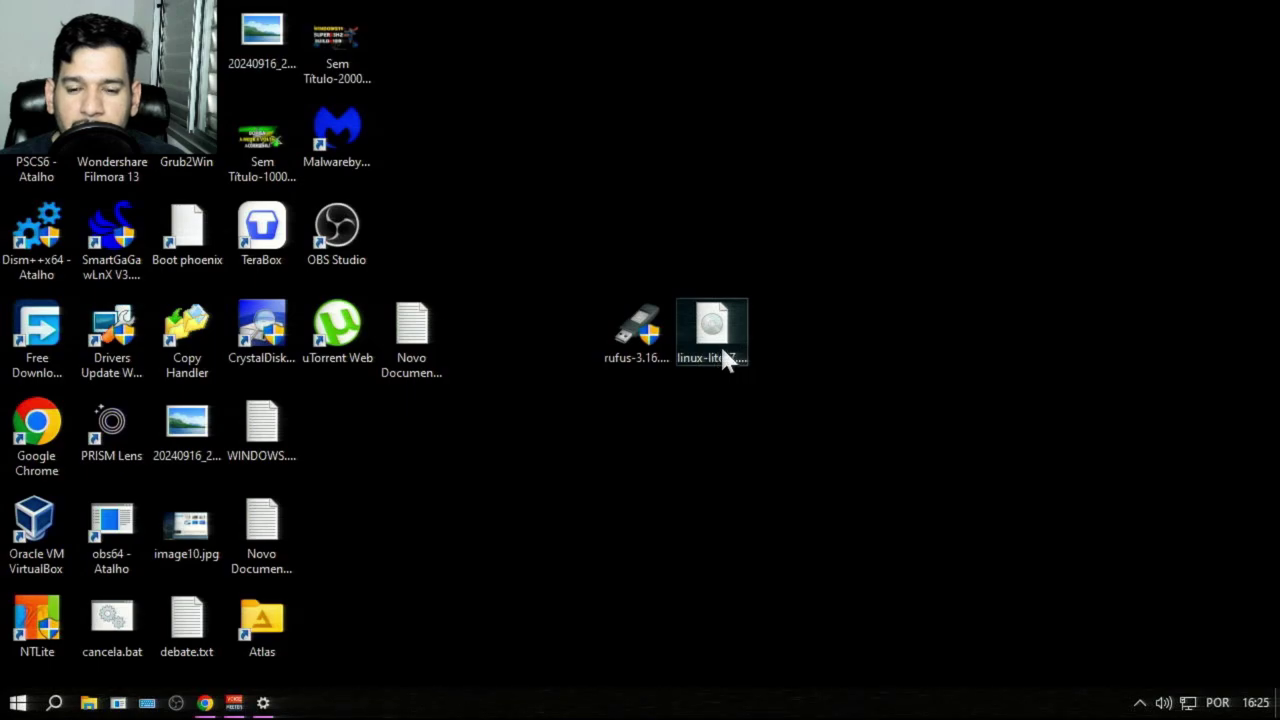
Step: Launch Rufus as administrator, load linux-lite-7.2-rc1-64bit.iso, and set the partition scheme to GPT
double_click(636, 332)
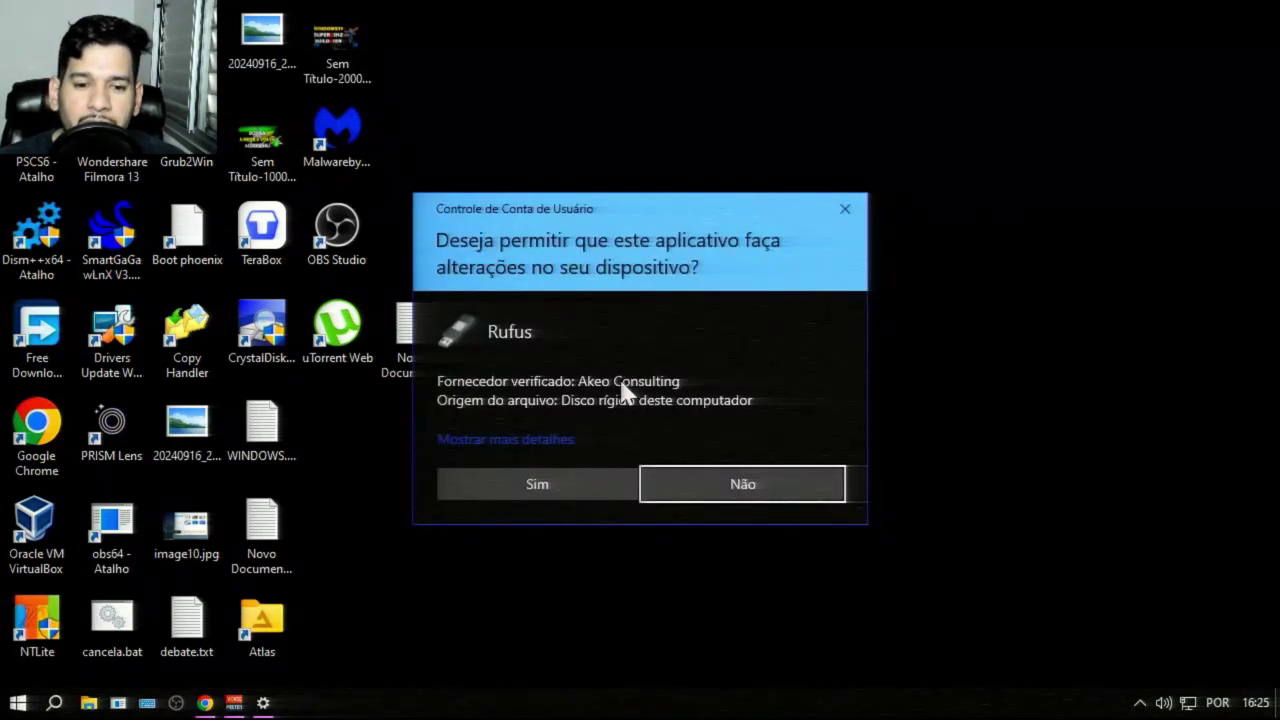
left_click(557, 483)
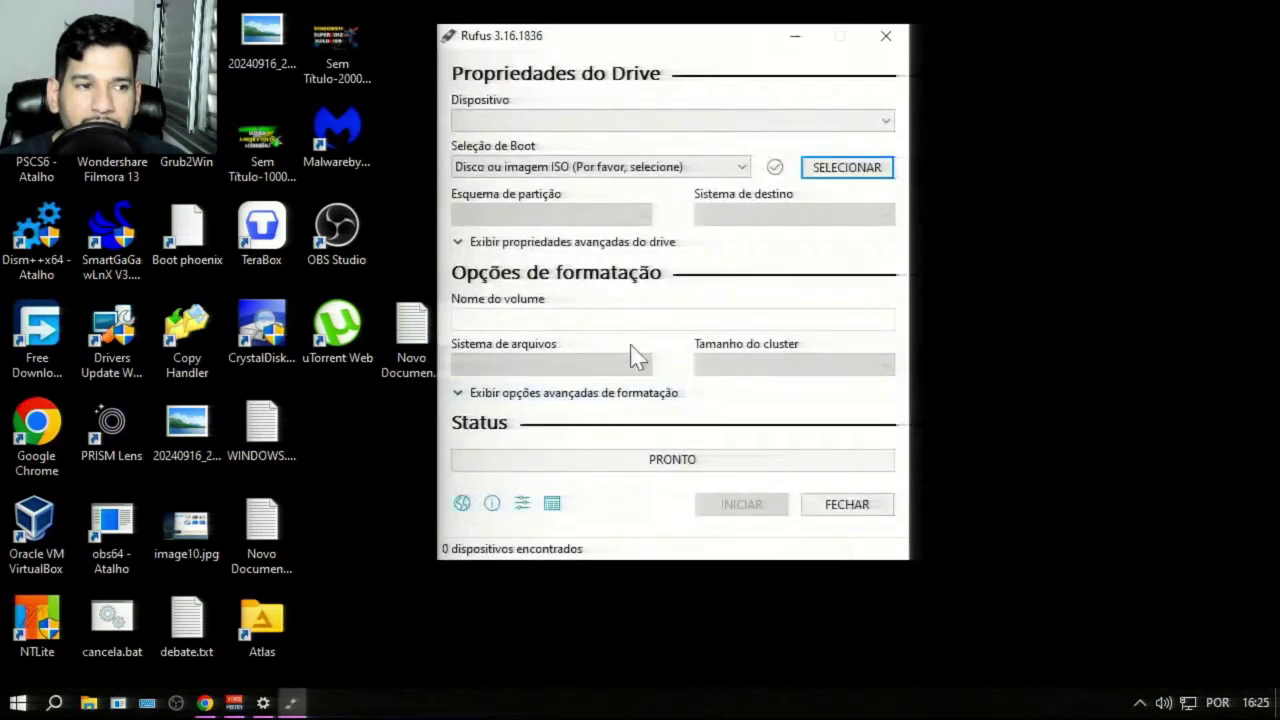
left_click_drag(714, 40, 1016, 45)
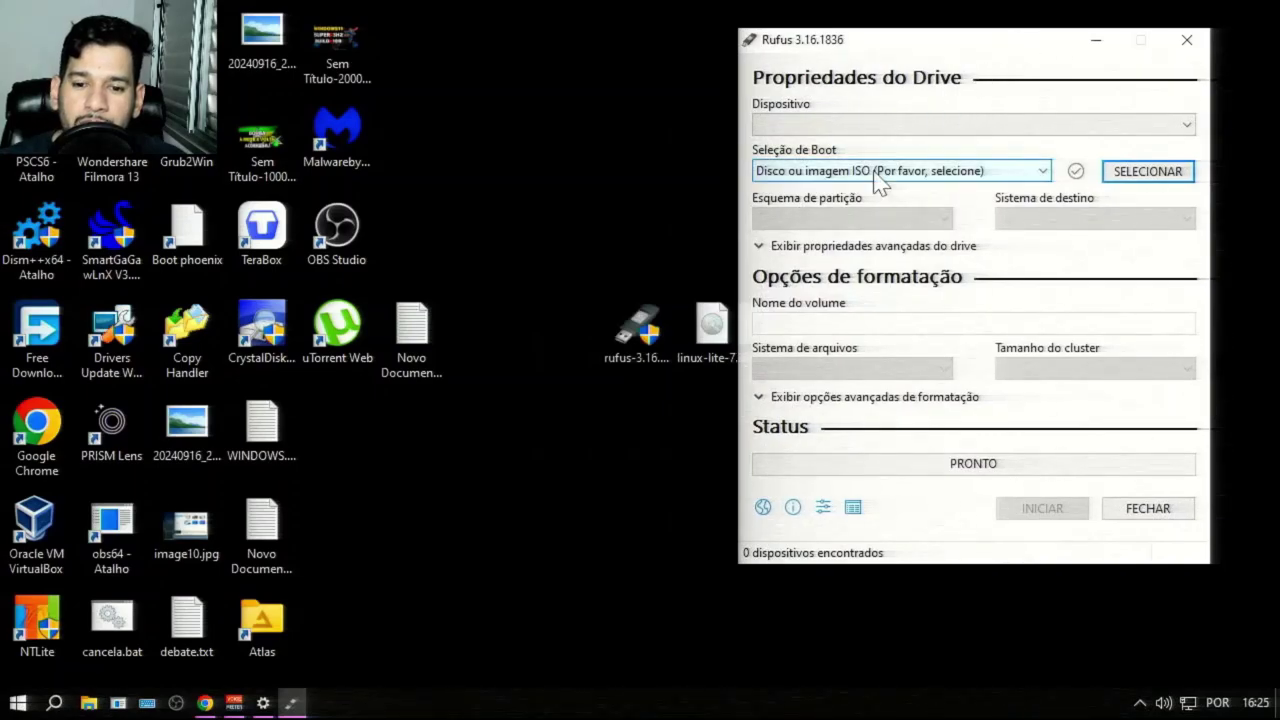
left_click_drag(720, 345, 910, 203)
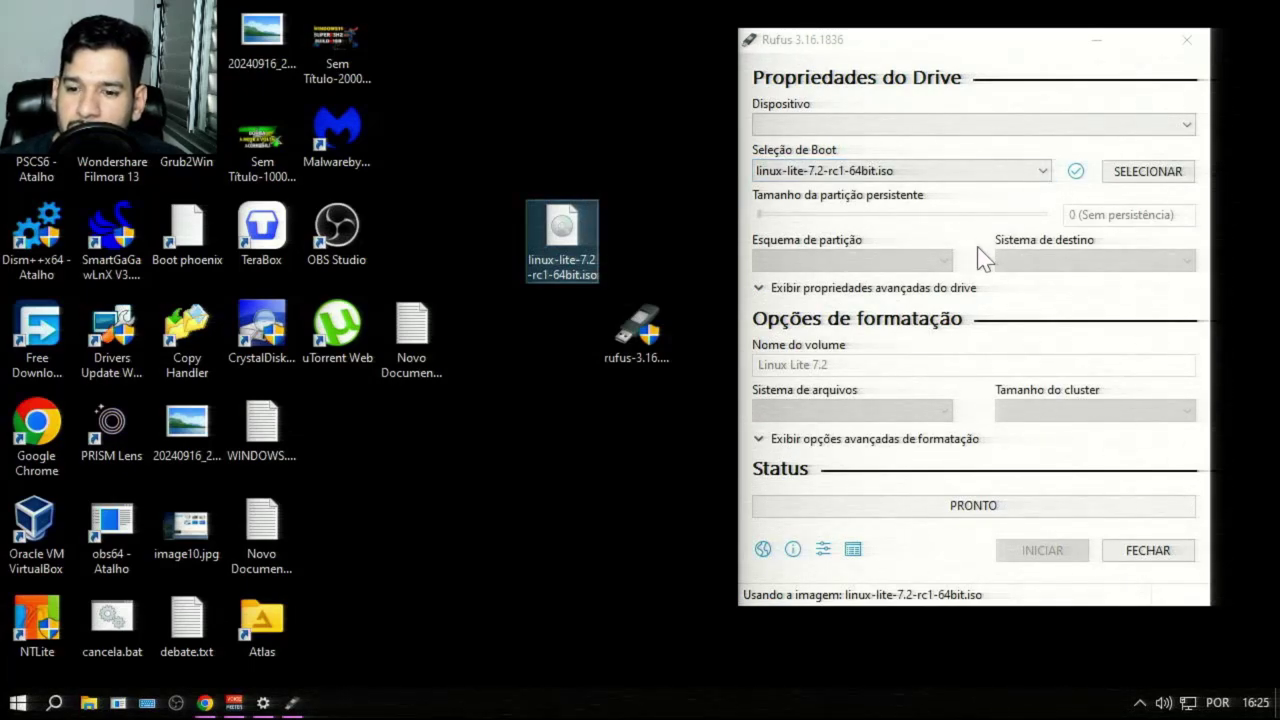
left_click(943, 127)
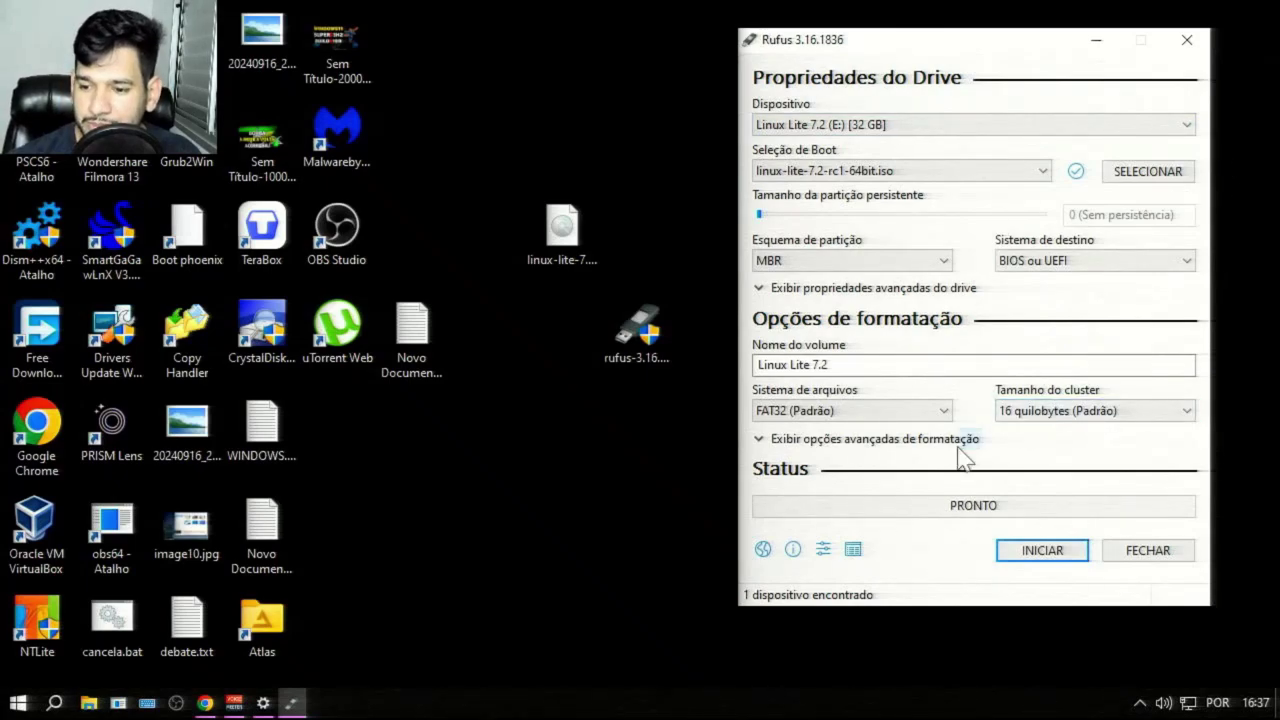
left_click(866, 258)
left_click(828, 296)
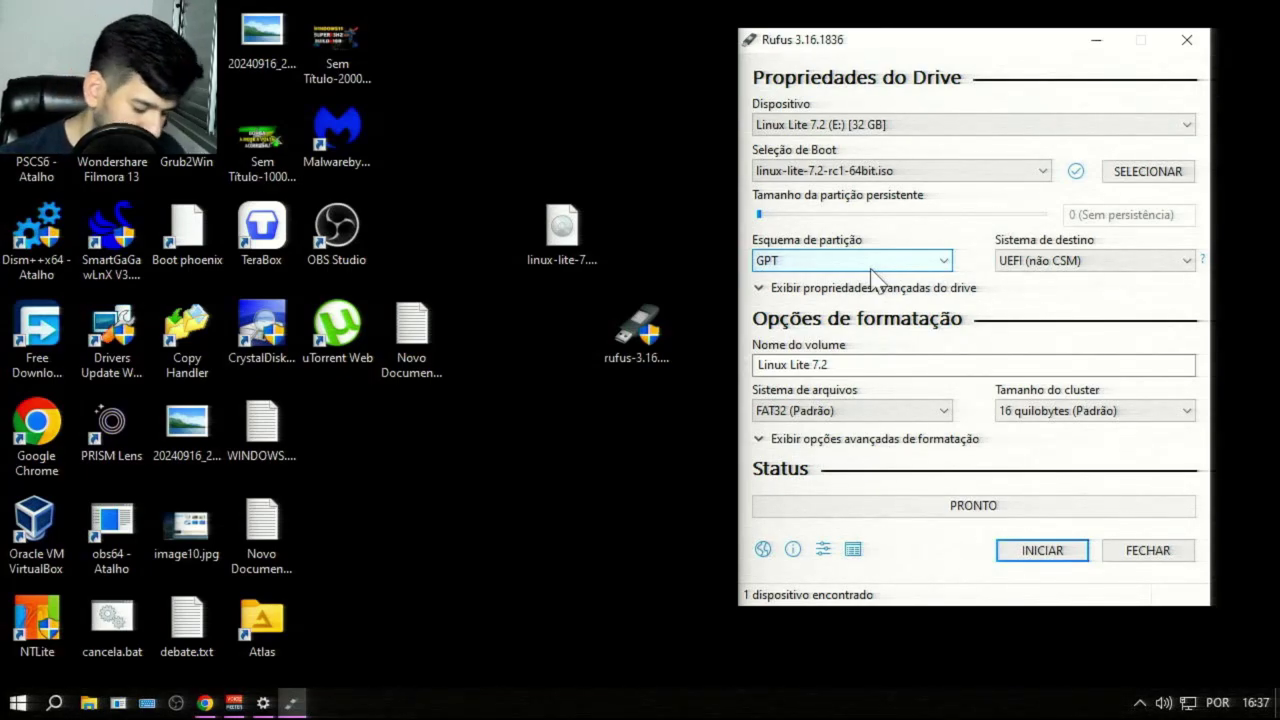
key("super+r")
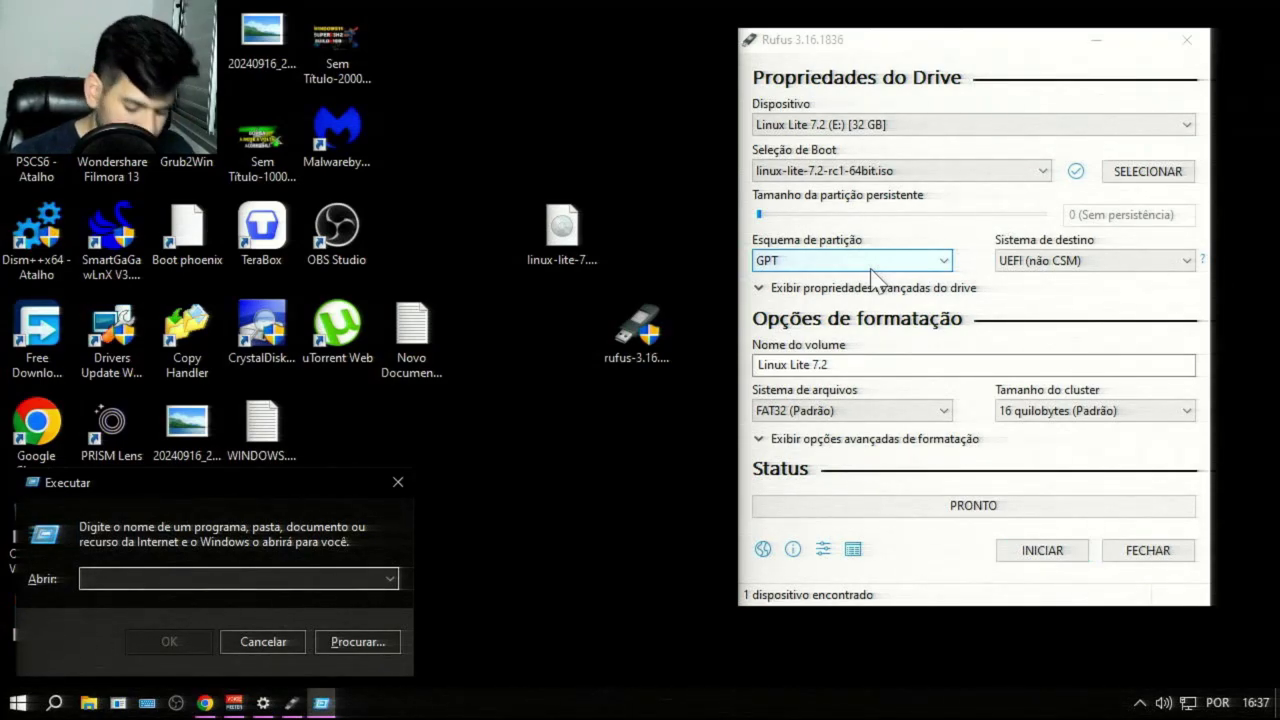
type("MSIN")
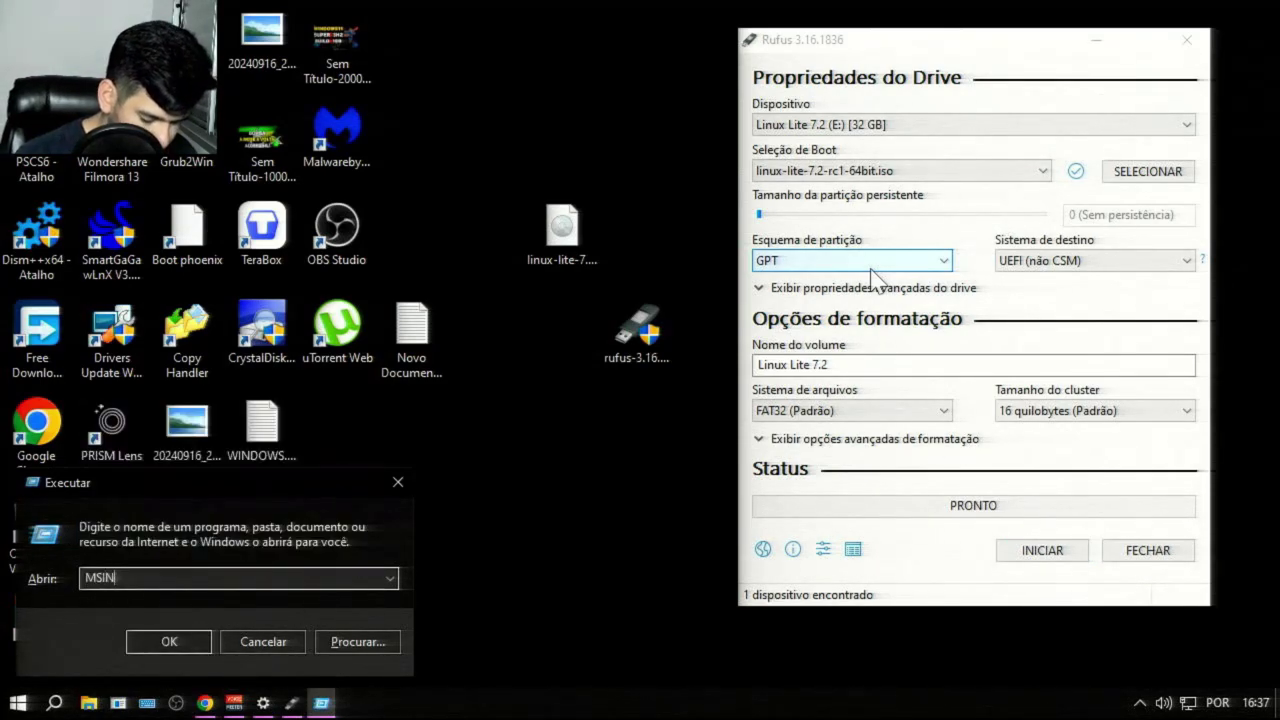
type("FO32")
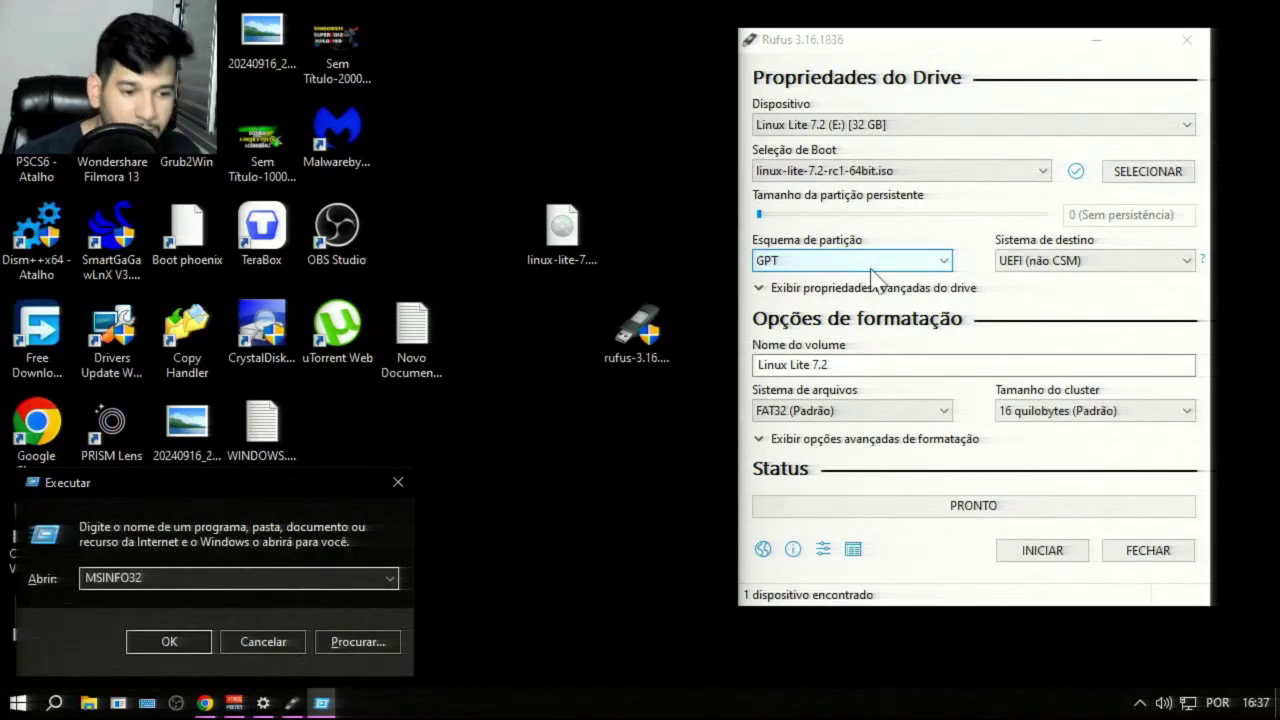
key("Return")
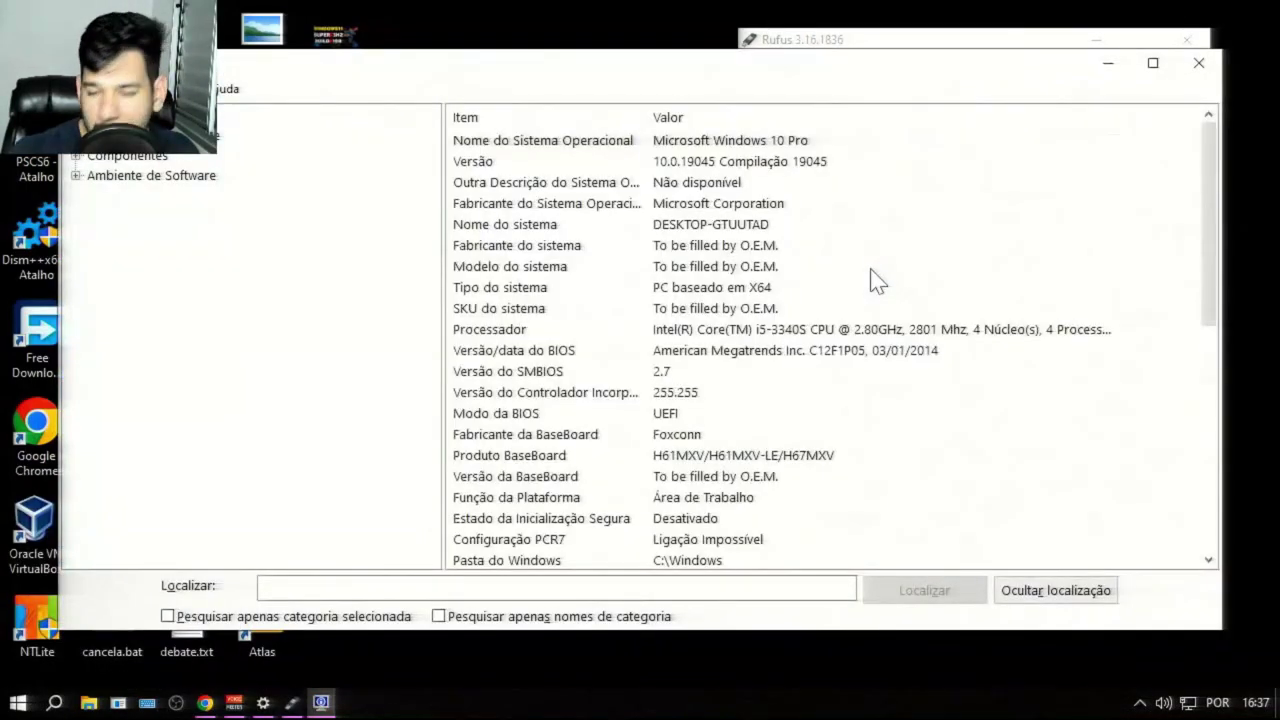
scroll(823, 371, "down", 2)
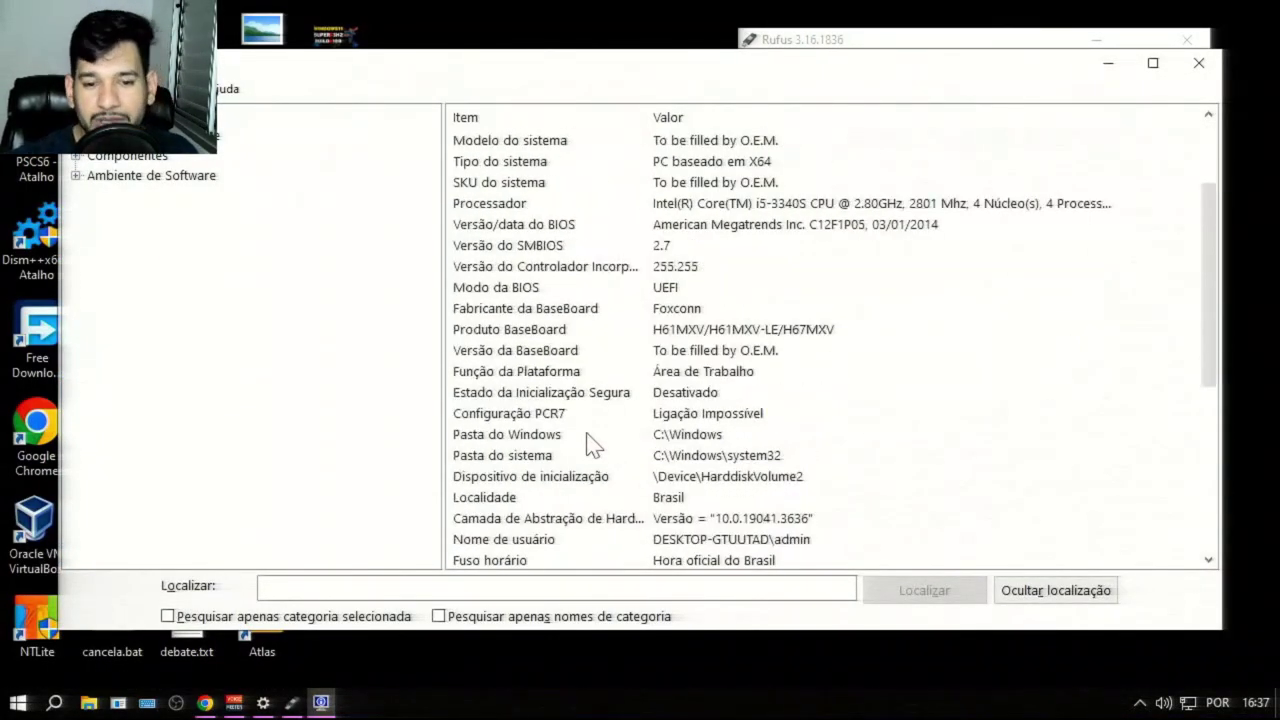
left_click(523, 292)
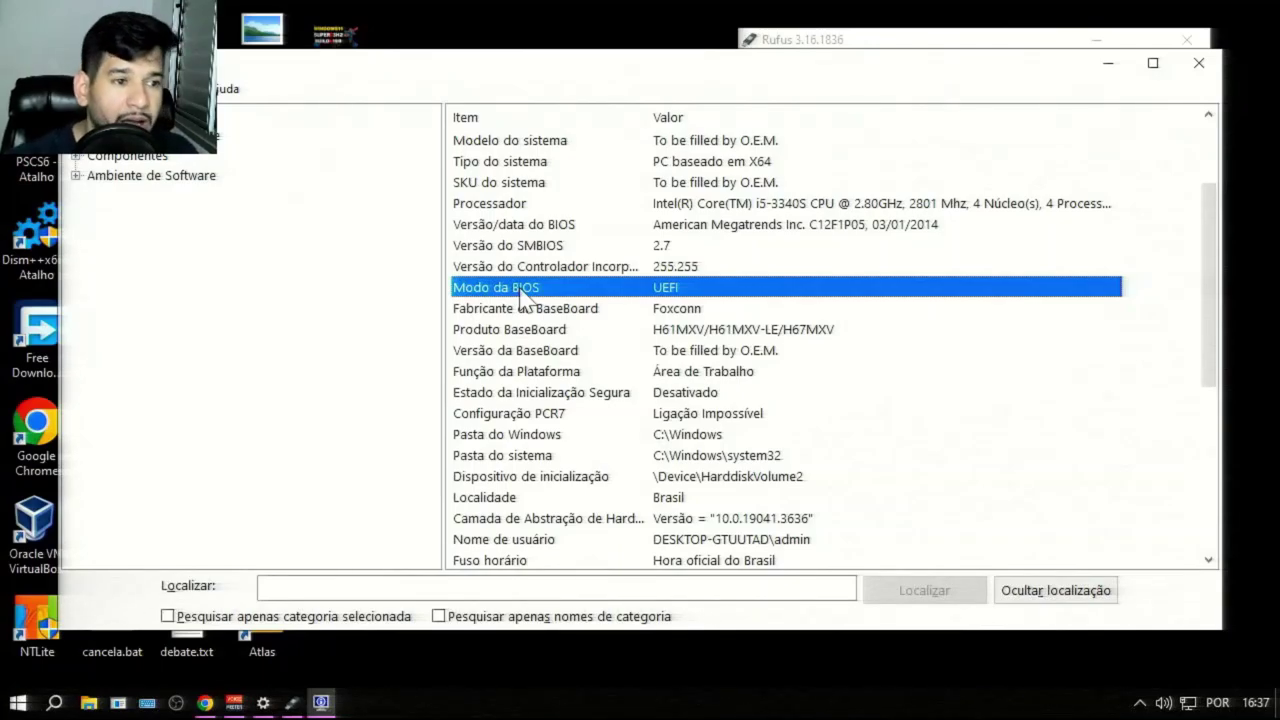
left_click_drag(414, 74, 321, 114)
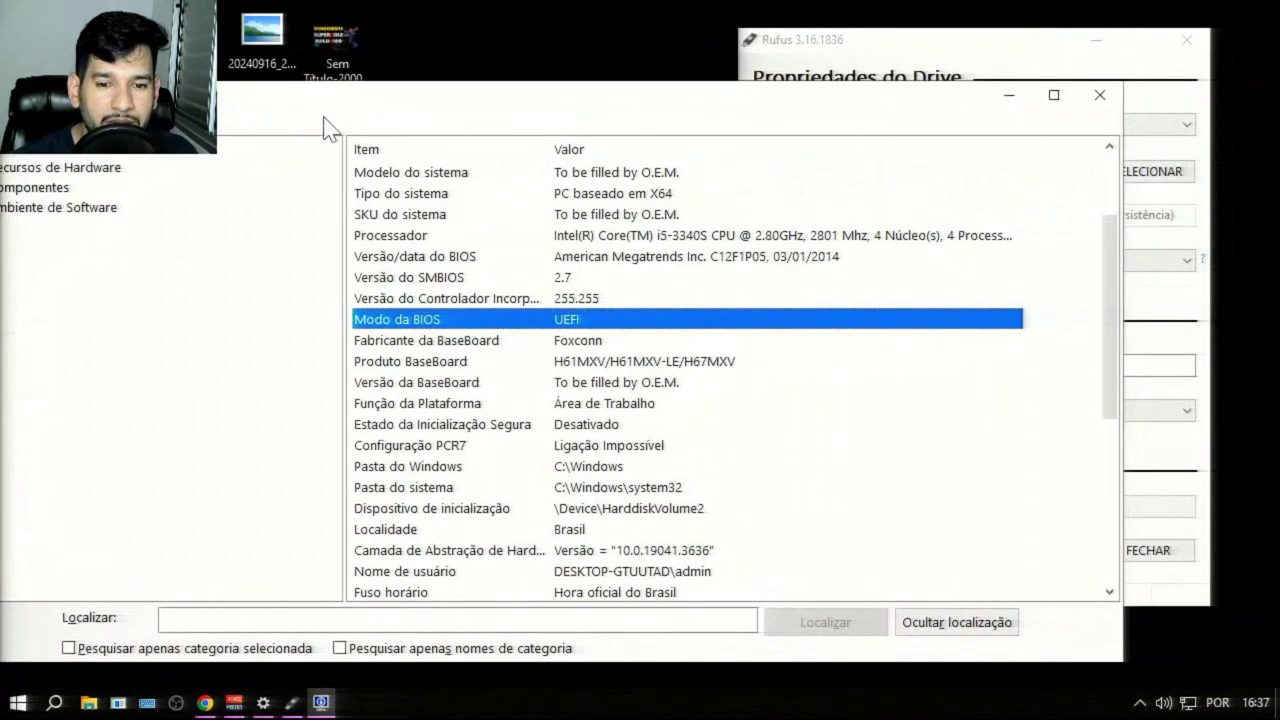
left_click(582, 341)
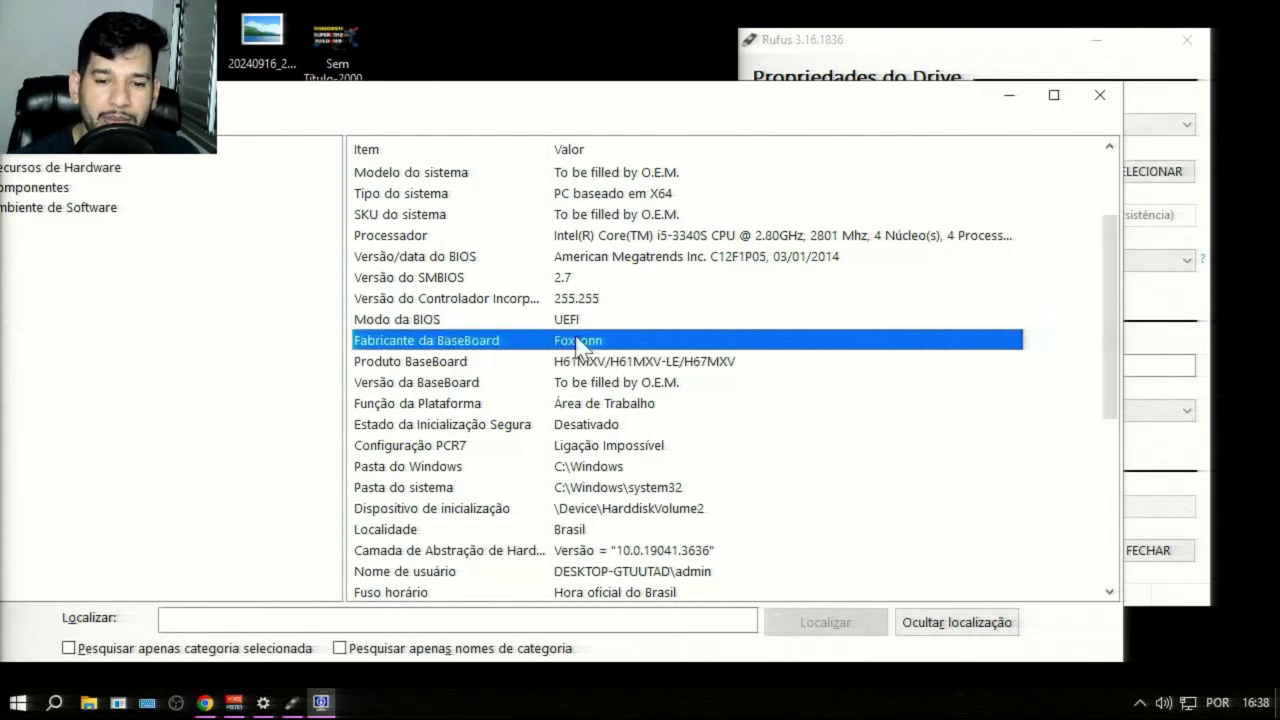
left_click(1102, 95)
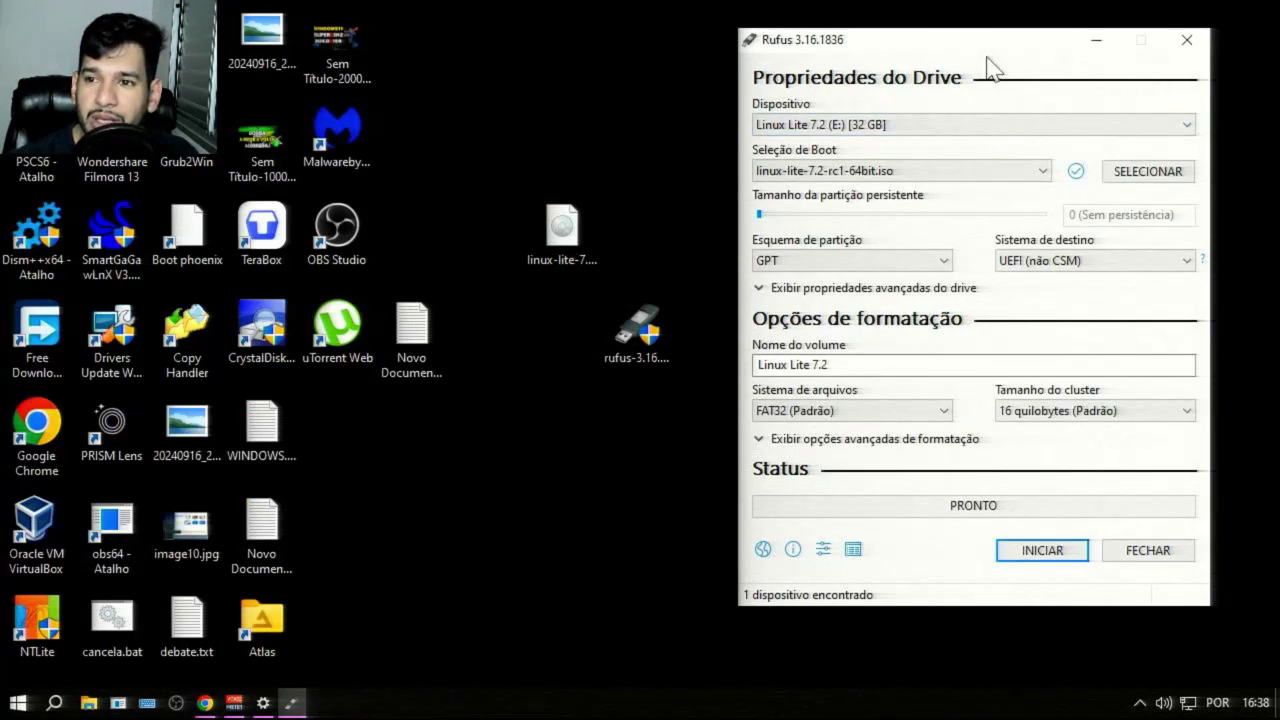
Step: Recheck the Rufus drive list to confirm the 32 GB Linux Lite 7.2 (E:) drive
left_click_drag(994, 60, 757, 64)
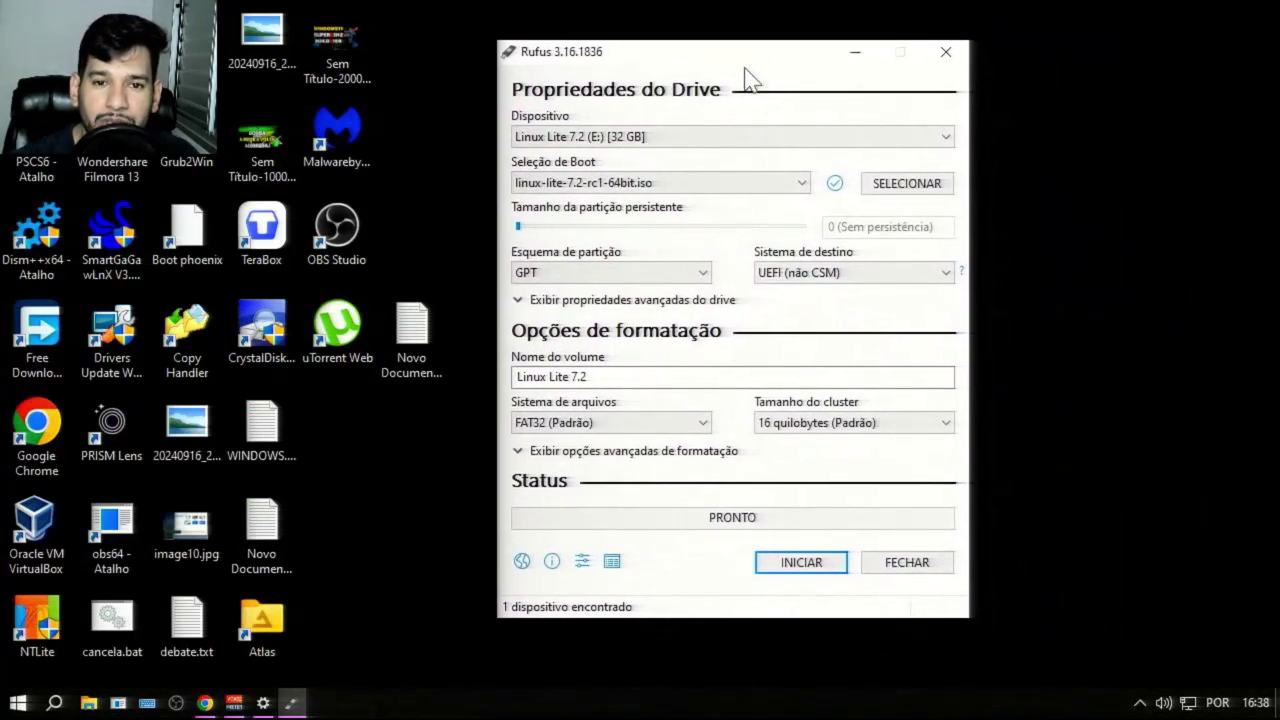
left_click(708, 138)
left_click(708, 140)
left_click(709, 141)
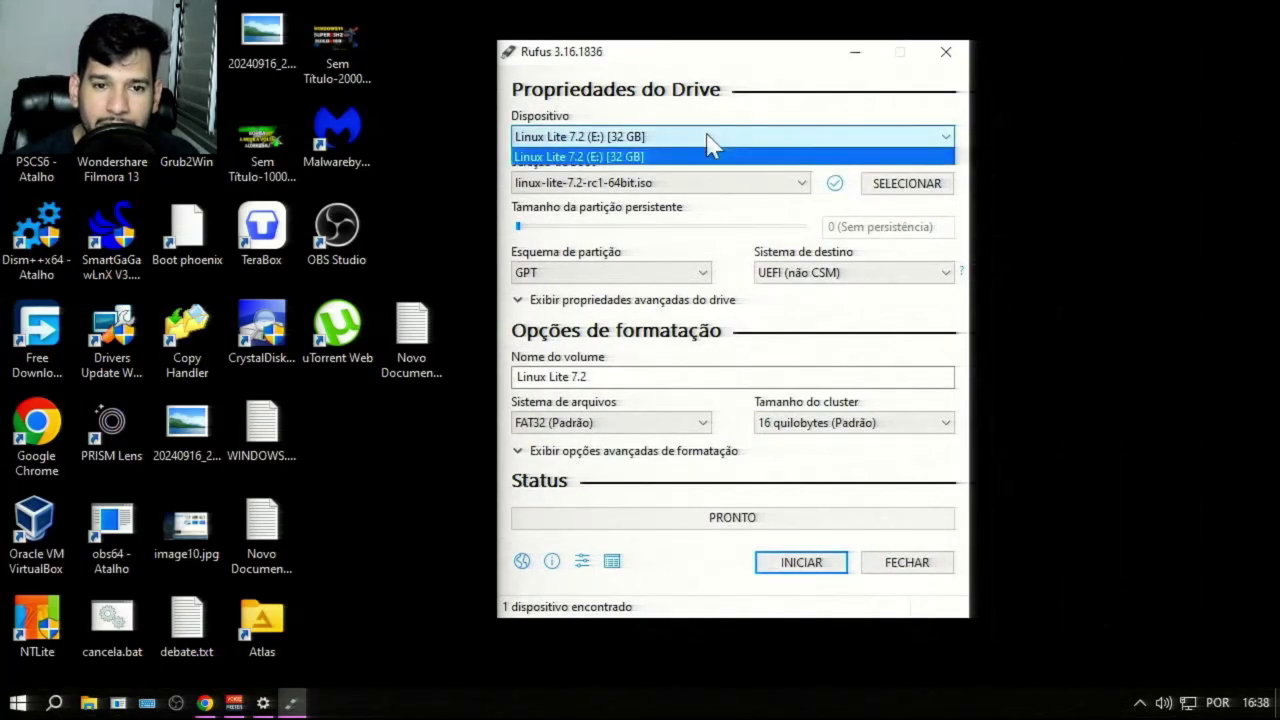
left_click(708, 142)
left_click(710, 140)
left_click(714, 137)
left_click(714, 136)
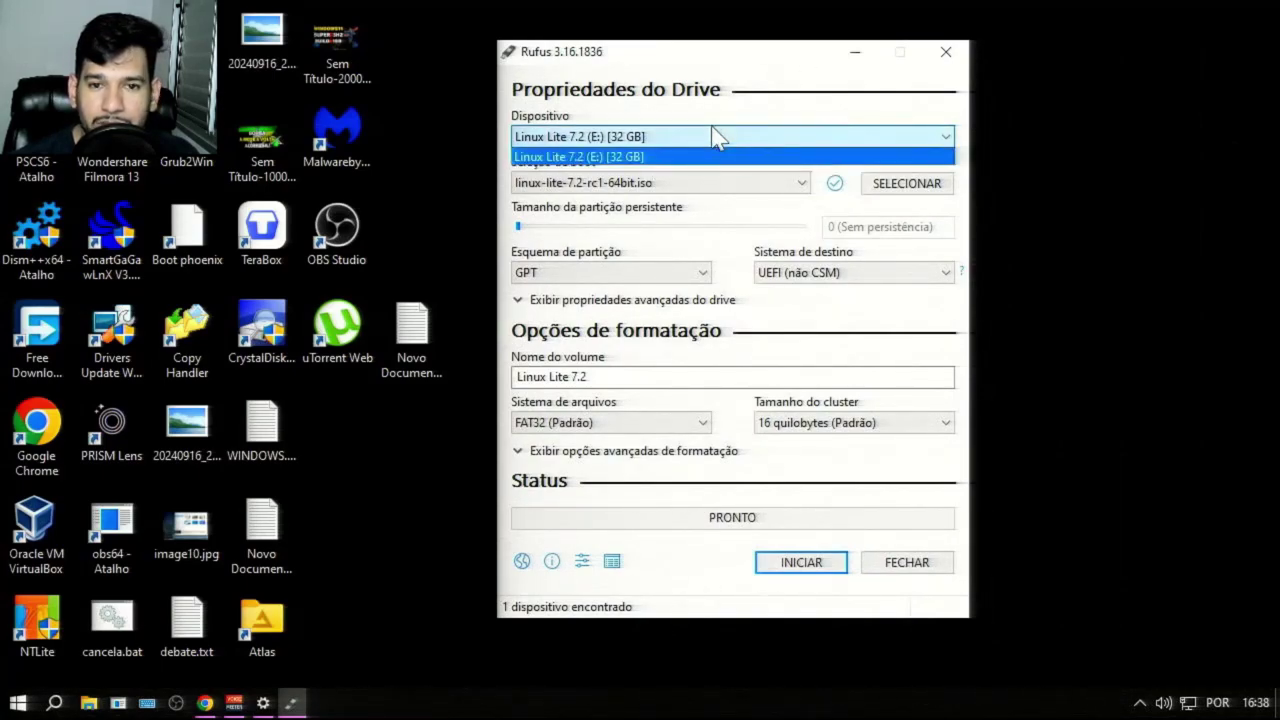
left_click(714, 136)
left_click(714, 135)
left_click(714, 135)
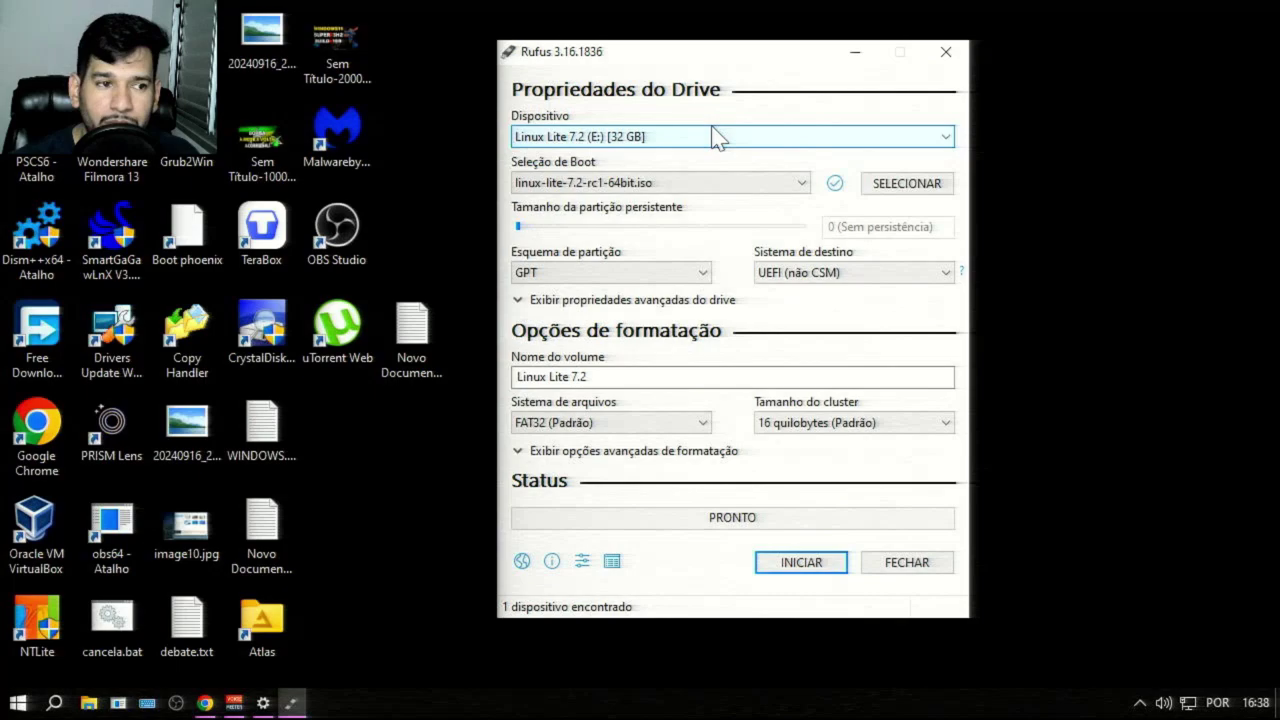
Step: Review the boot image and partition scheme choices, keeping GPT
left_click(704, 185)
left_click(710, 186)
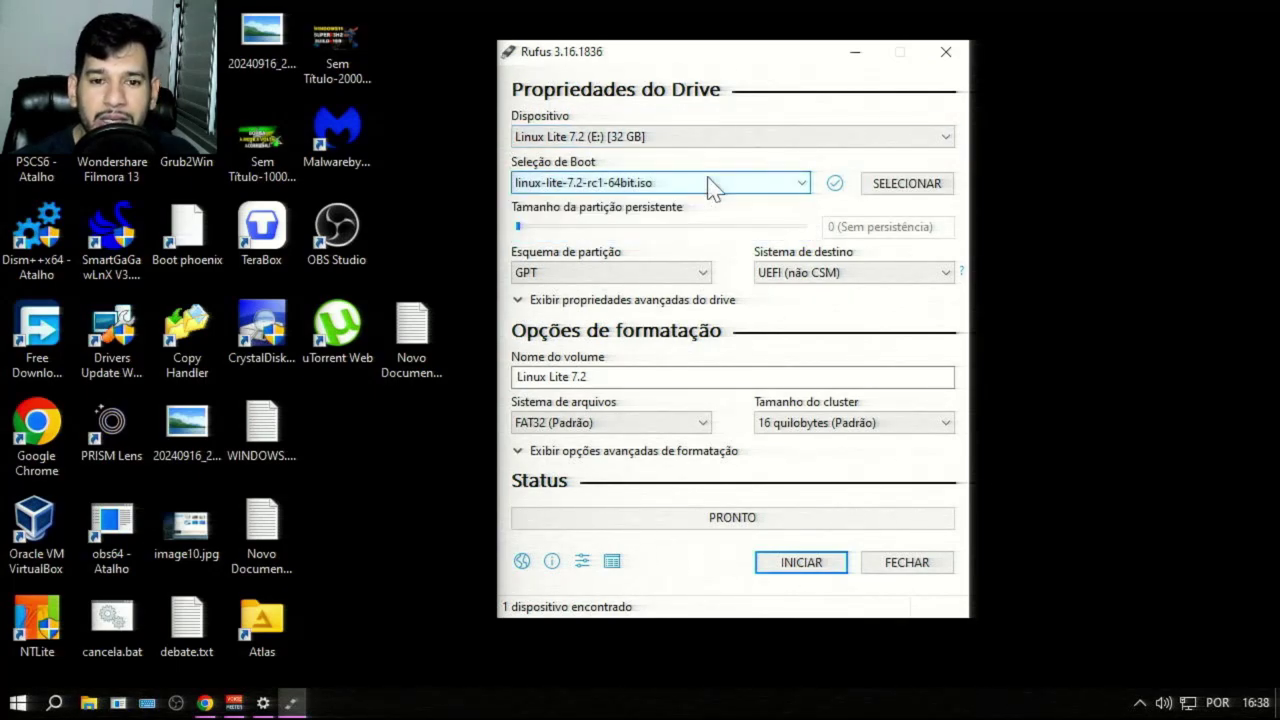
left_click(710, 187)
left_click(713, 188)
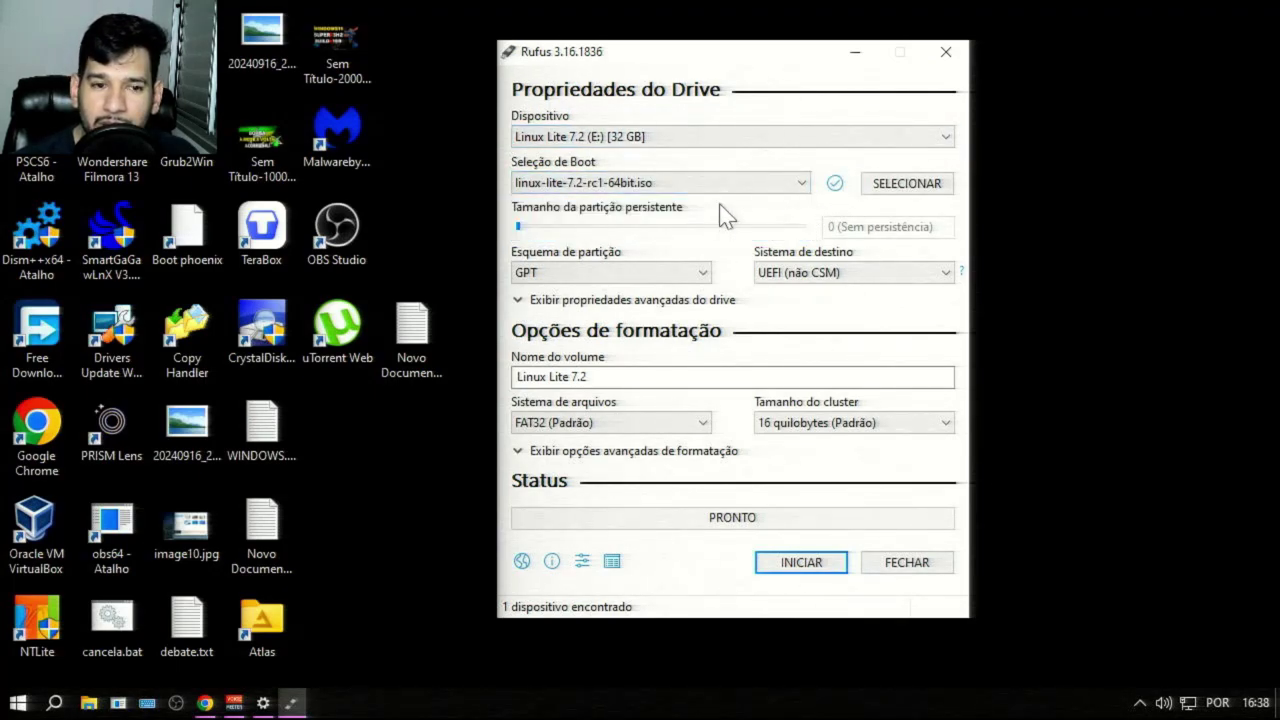
left_click(636, 278)
left_click(638, 279)
left_click(639, 280)
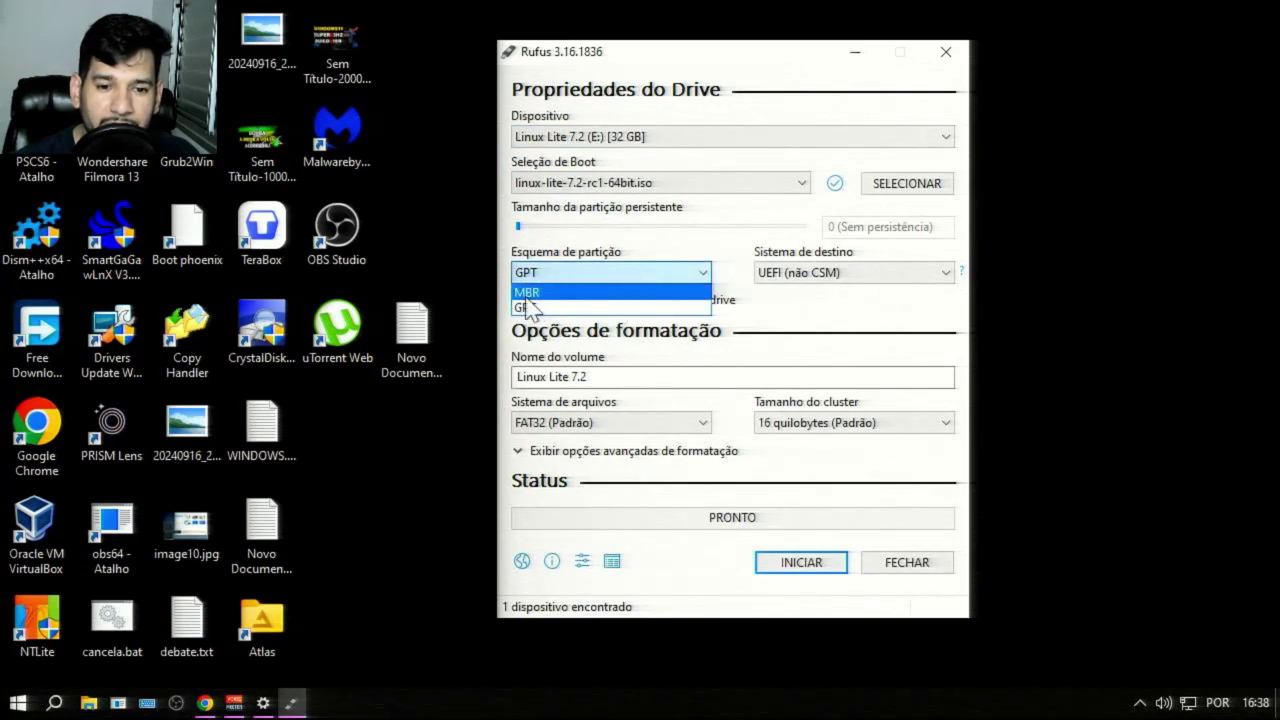
left_click(582, 272)
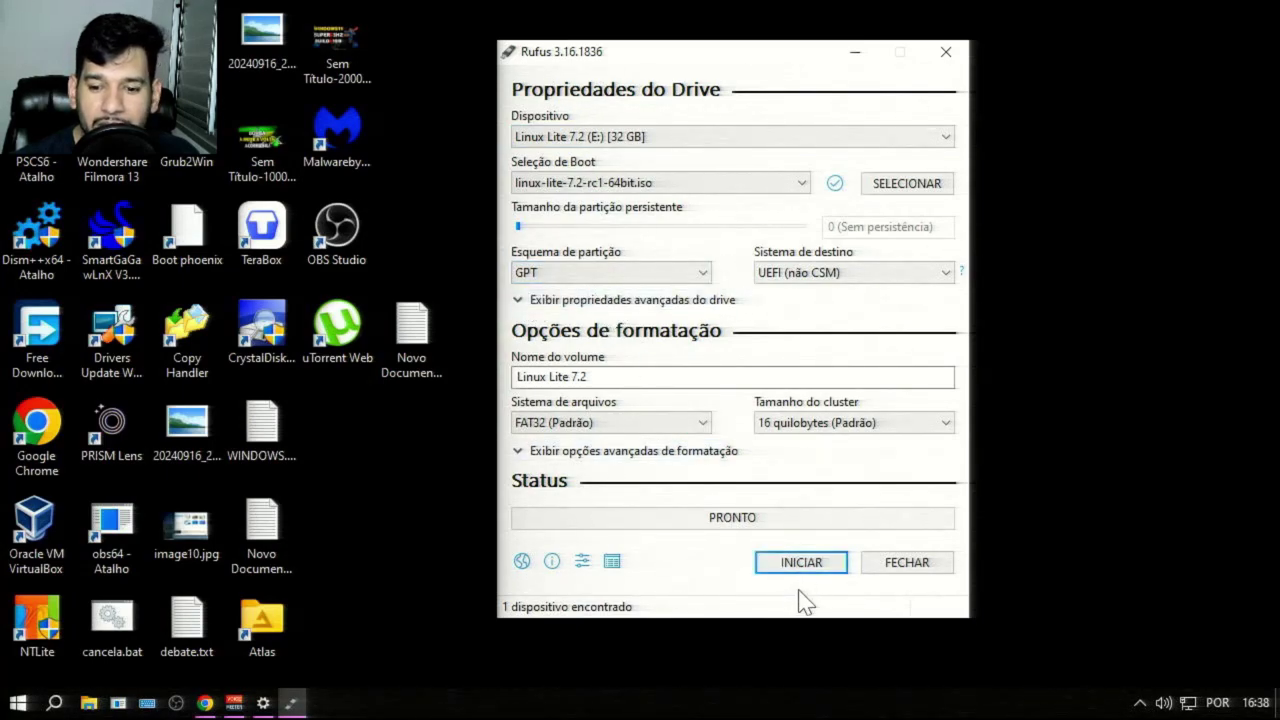
Step: Try NTFS as the file system, then switch back to FAT32
left_click(640, 425)
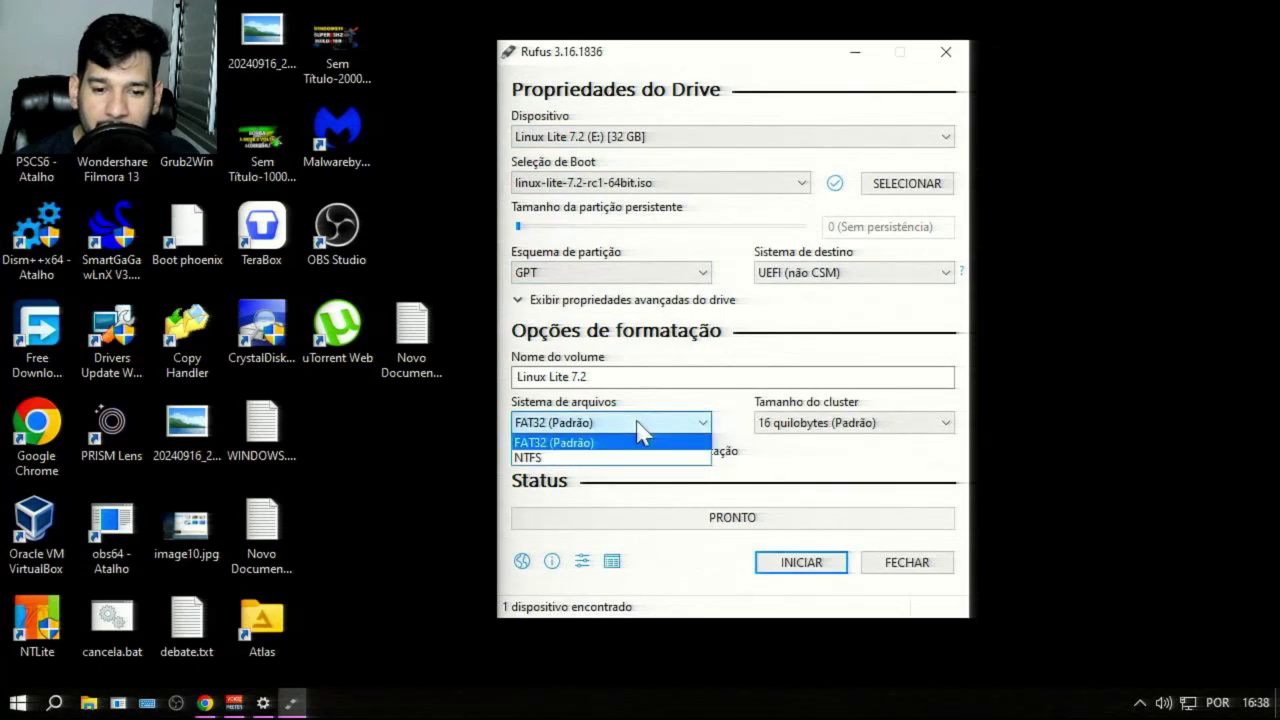
left_click(637, 421)
left_click(641, 425)
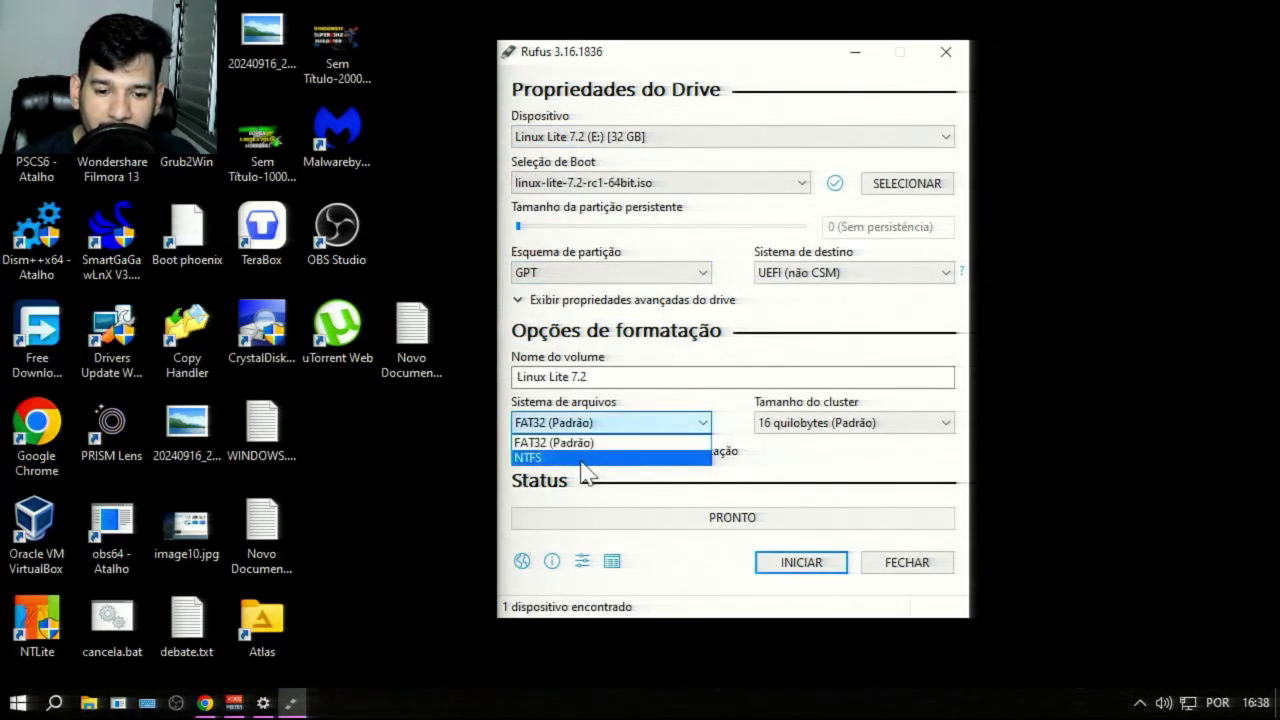
left_click(581, 463)
left_click(662, 425)
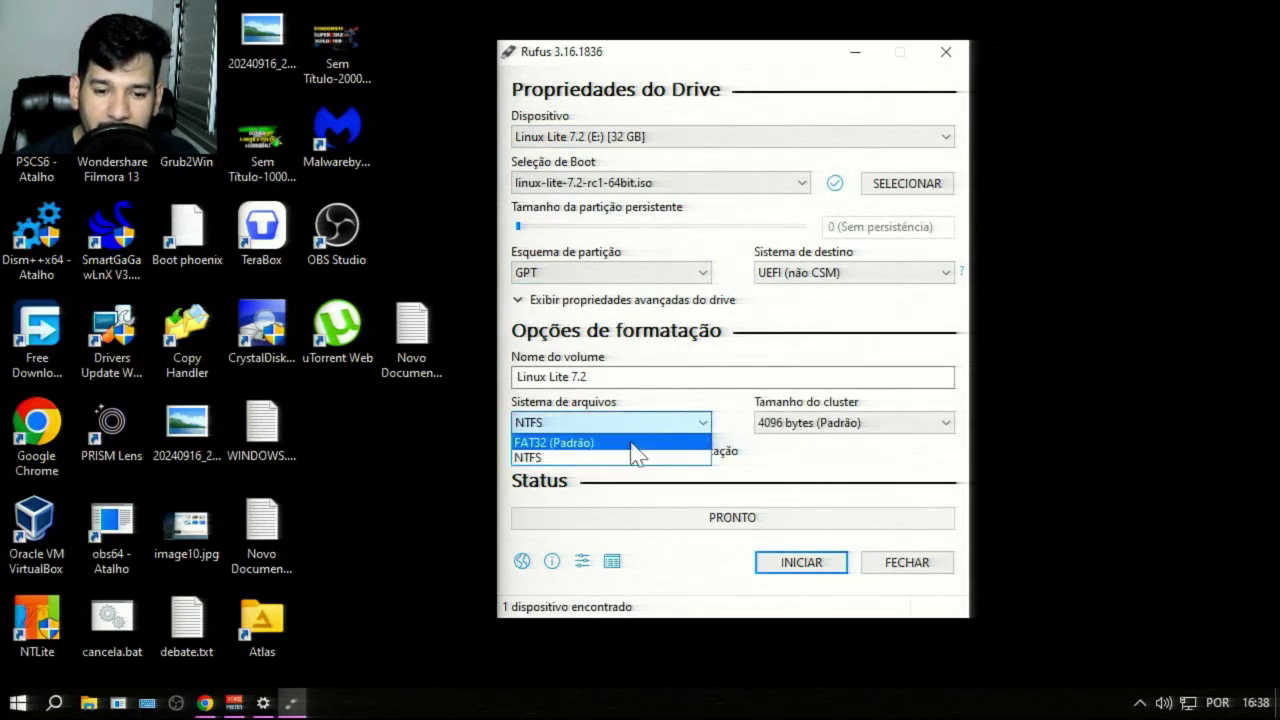
left_click(632, 444)
Step: Start writing the image in ISO image mode and accept erasing the drive's data
left_click(824, 566)
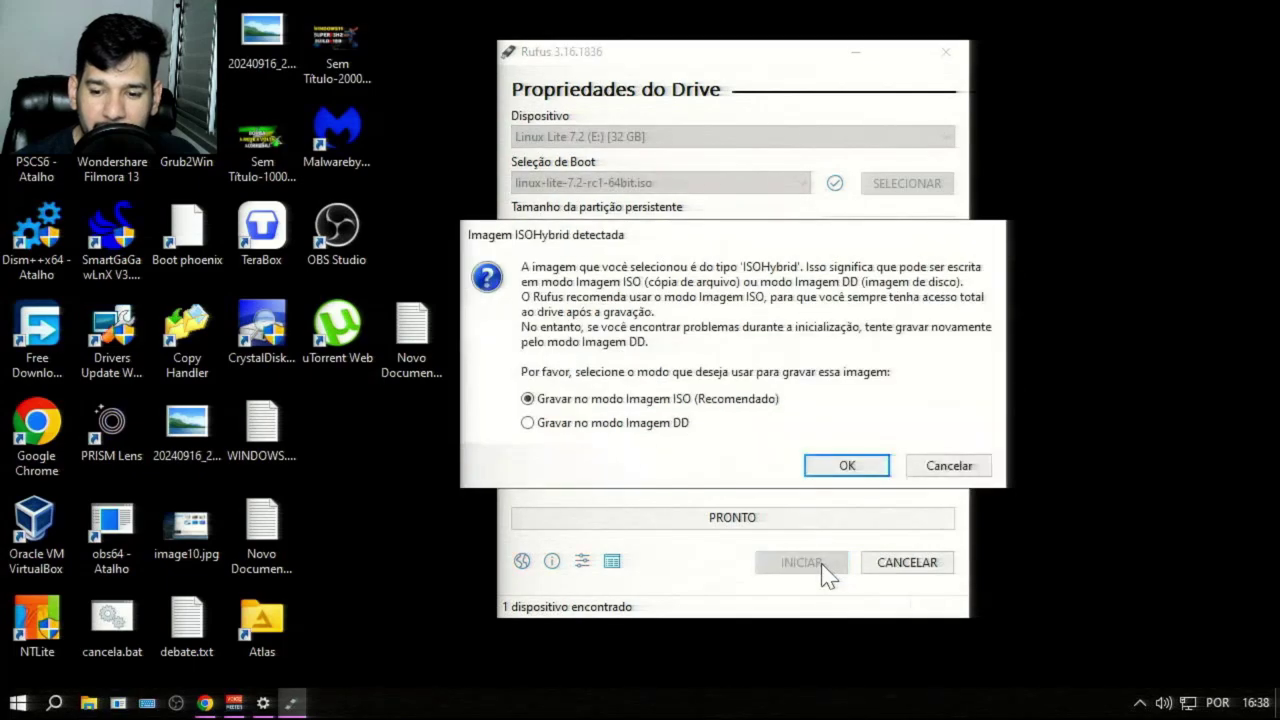
left_click(848, 467)
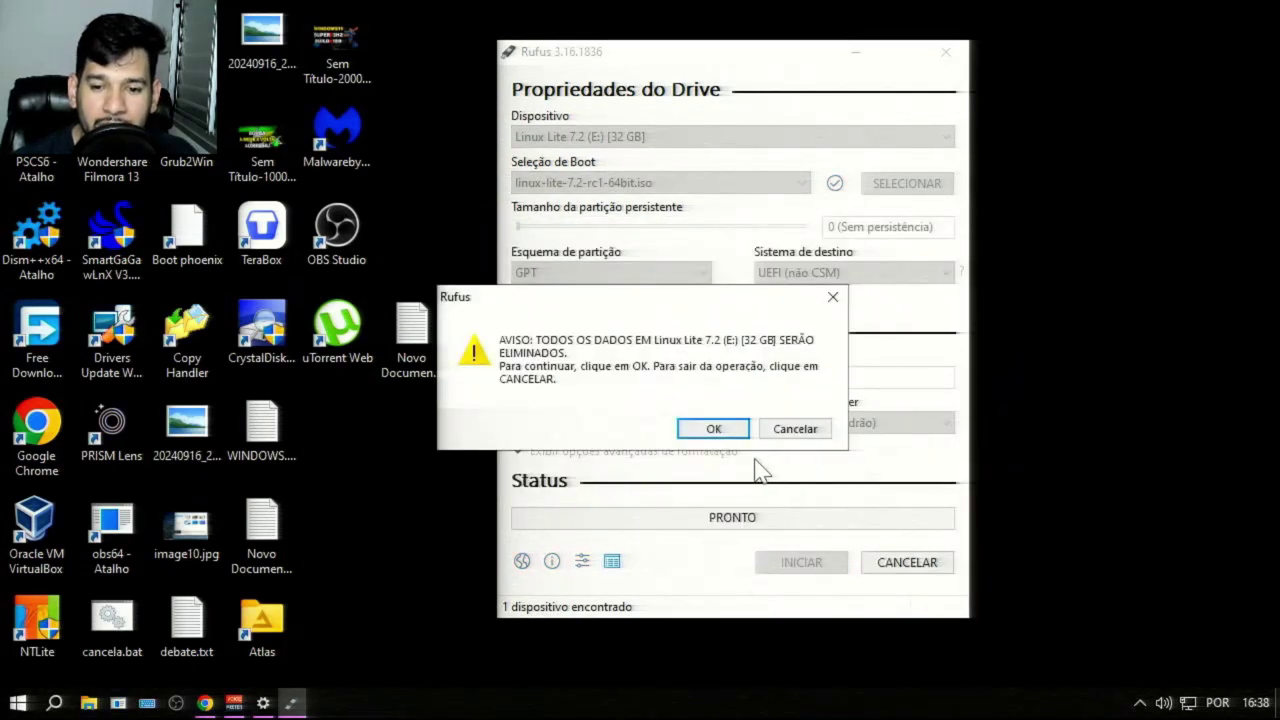
left_click(718, 432)
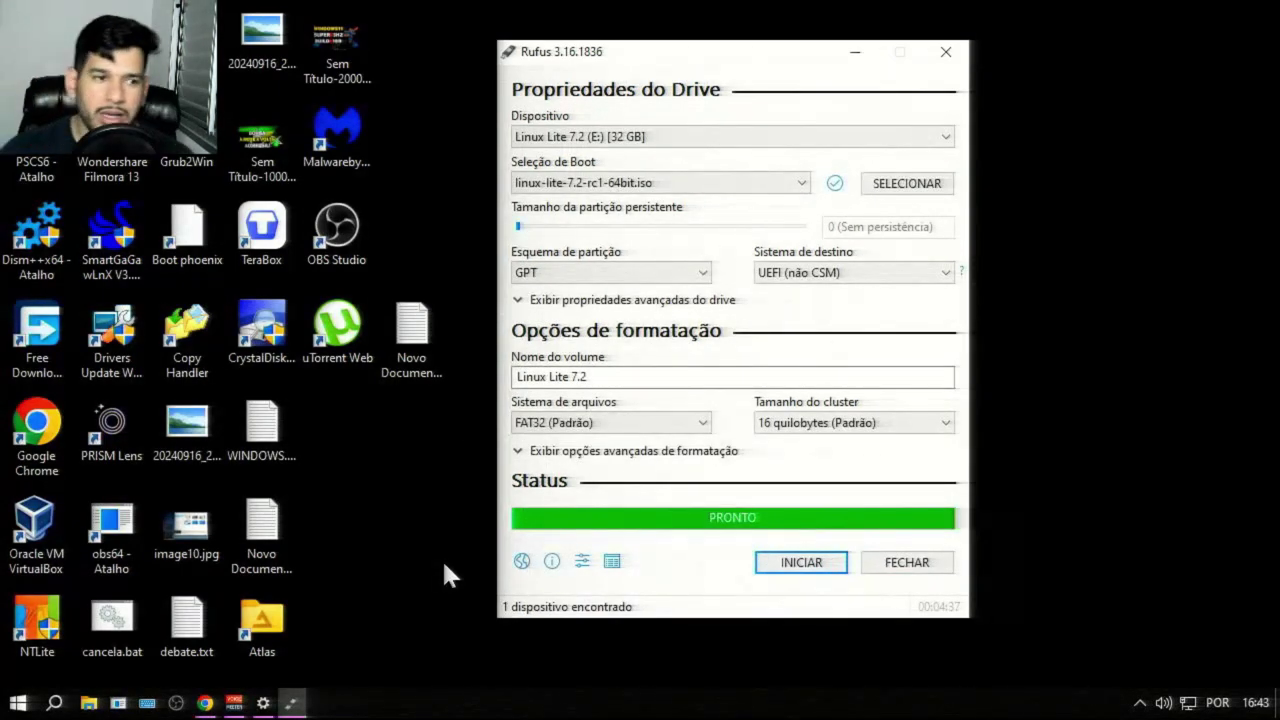
Step: Close Rufus and restart Windows via Desligar > Reiniciar in the Start menu
left_click(888, 558)
left_click(20, 703)
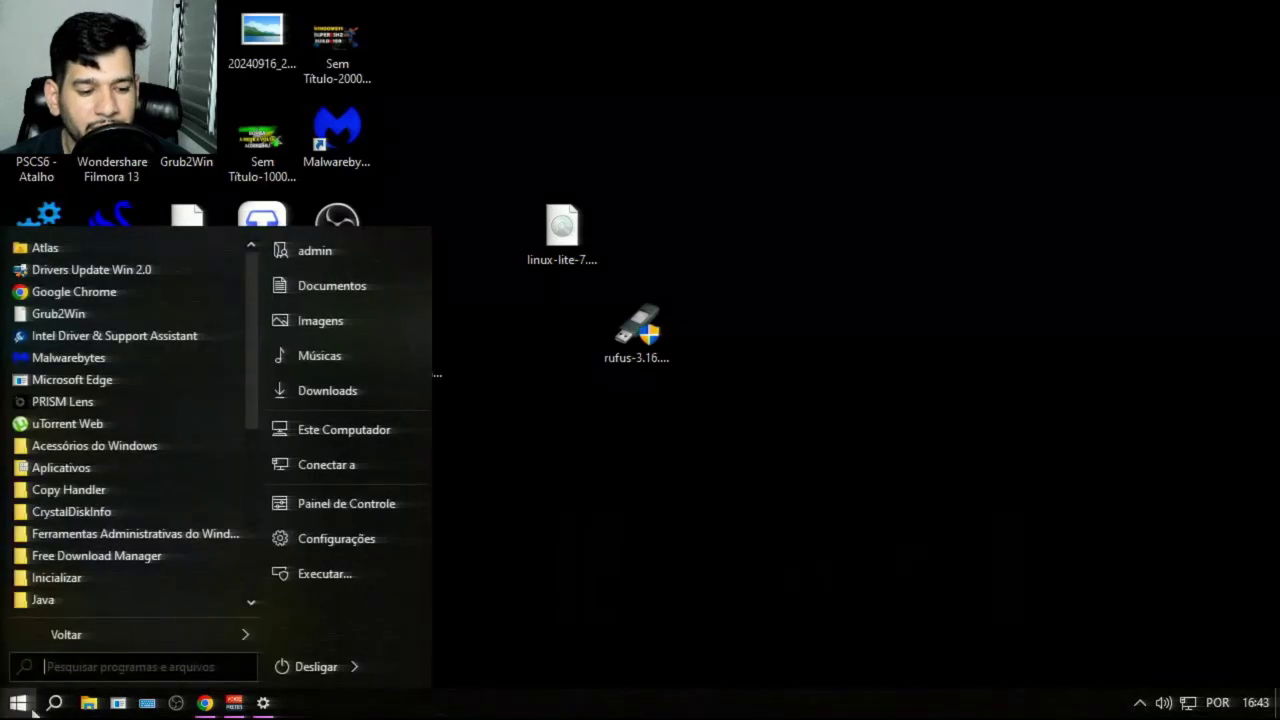
mouse_move(360, 666)
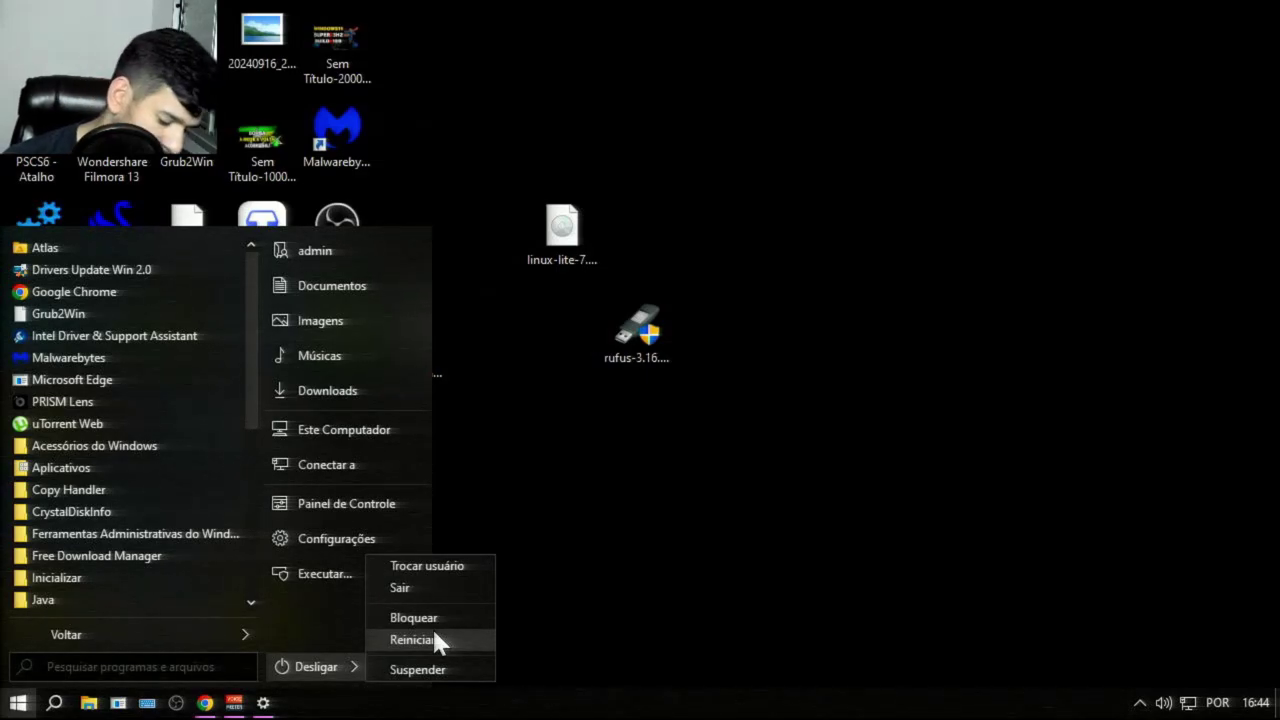
left_click(434, 638)
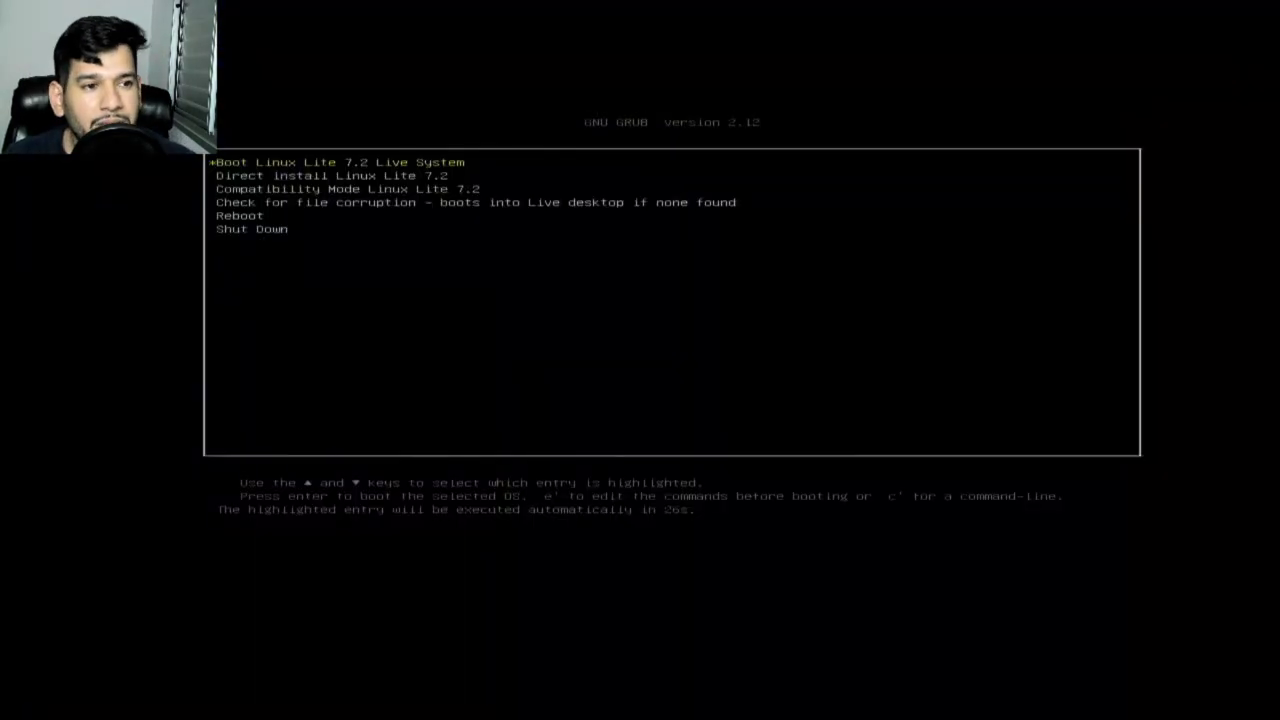
Step: Boot the Linux Lite 7.2 Live System, close Lite Welcome, and launch Install Linux Lite
key("Return")
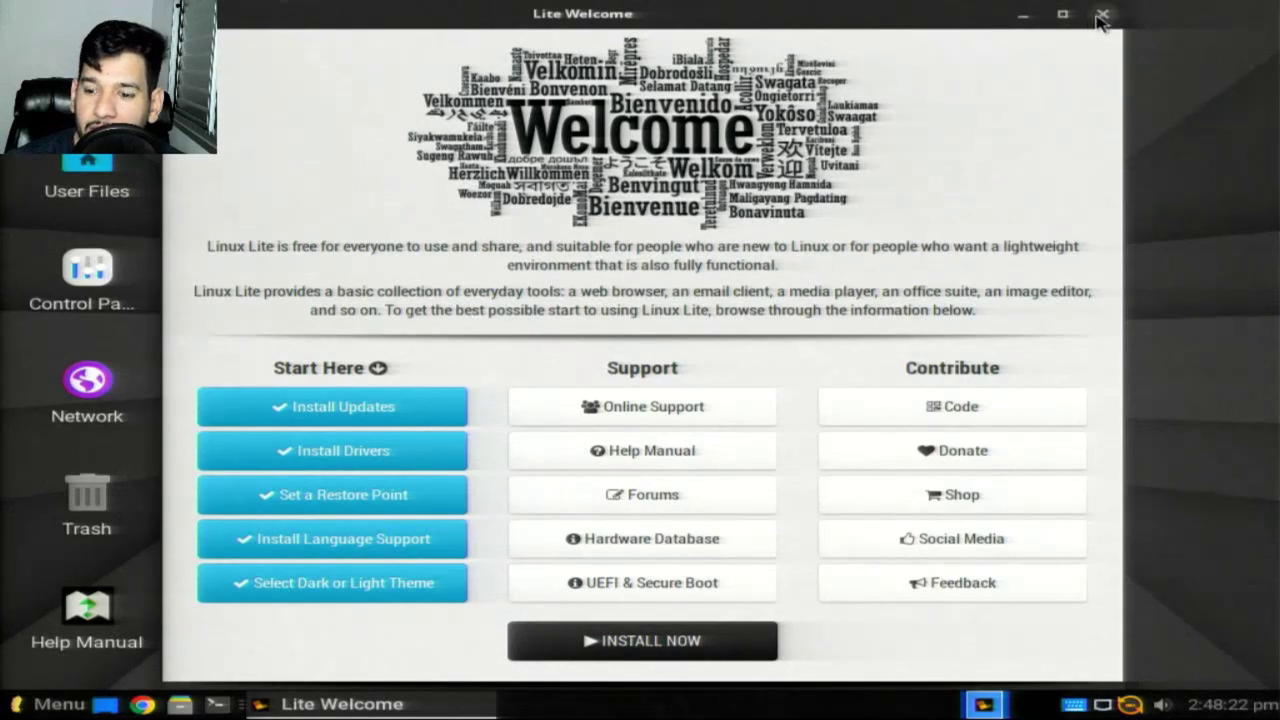
key("alt+F4")
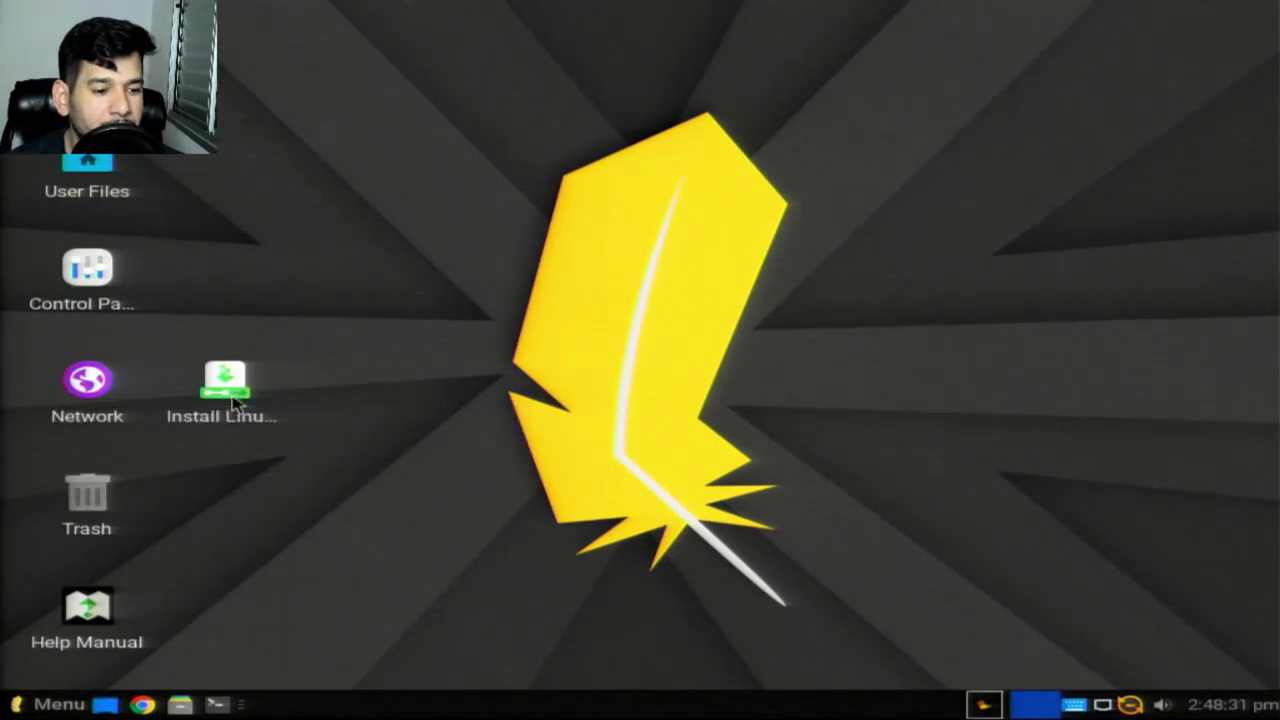
double_click(232, 400)
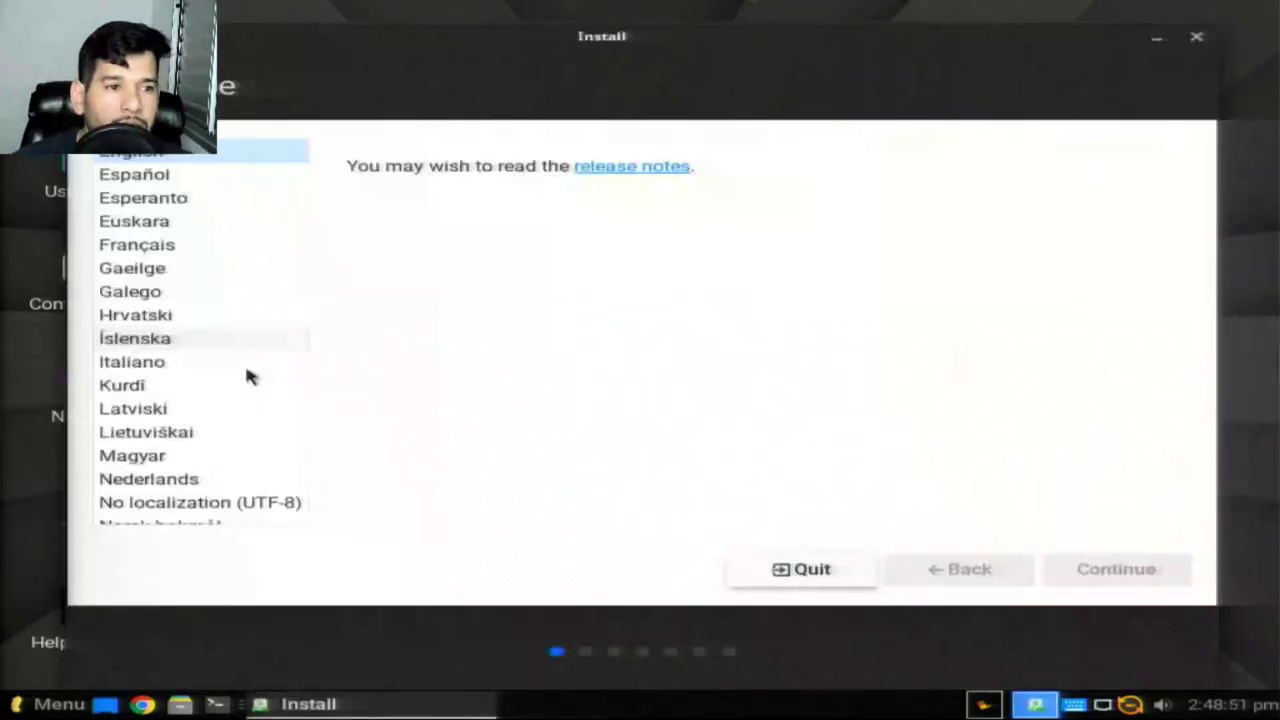
Step: Choose Português do Brasil as the installer language
left_click_drag(357, 36, 503, 34)
scroll(352, 440, "down", 5)
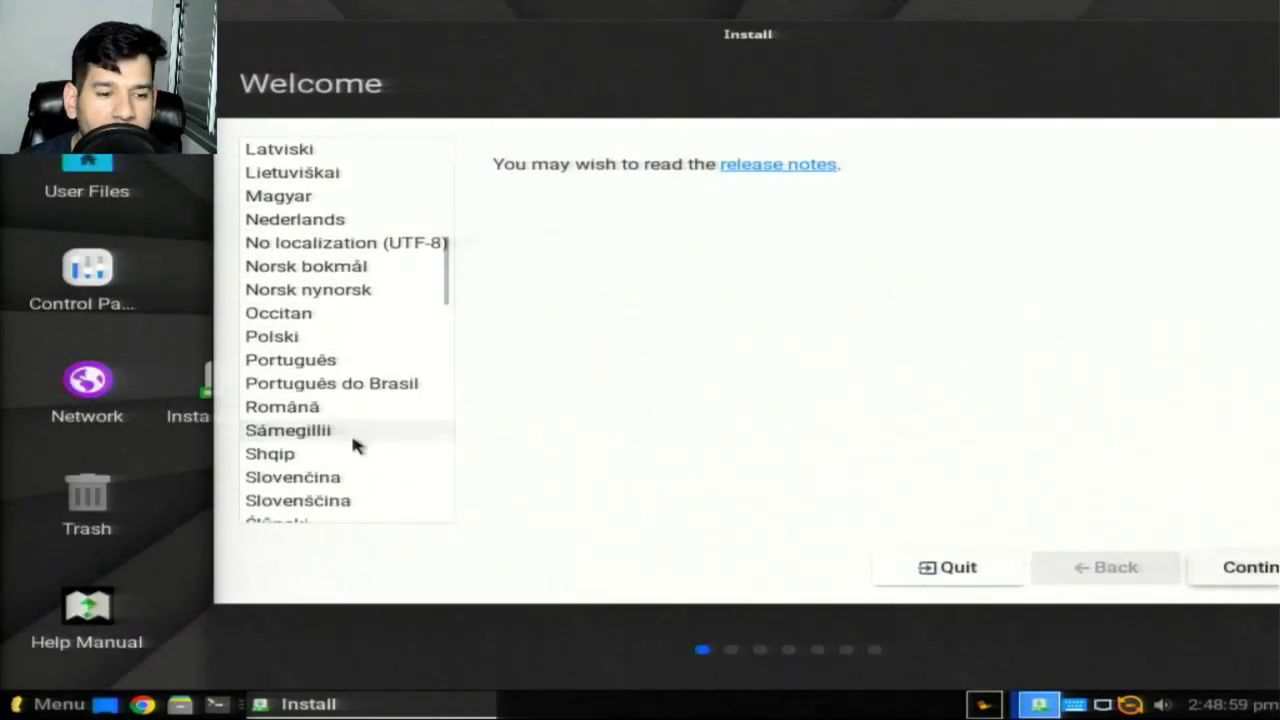
left_click(323, 280)
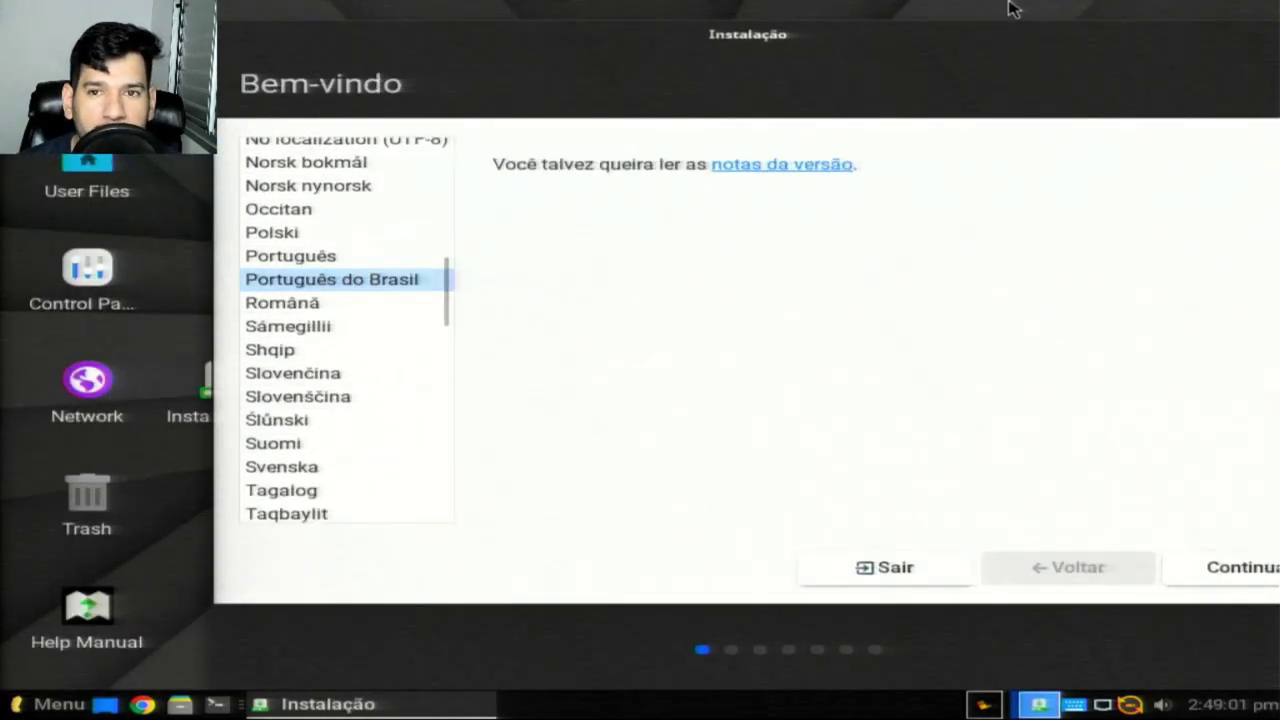
left_click_drag(1060, 40, 750, 25)
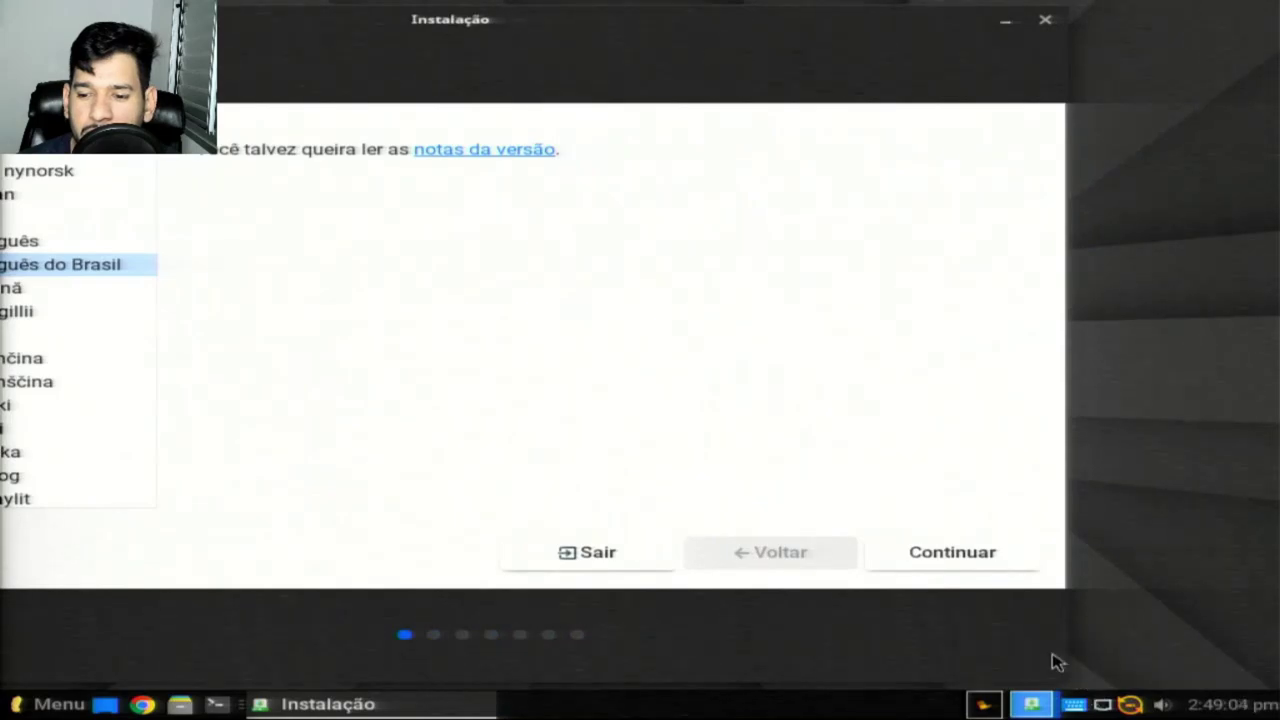
Step: Continue and accept the Portuguese (Brazil) keyboard layout
left_click(966, 560)
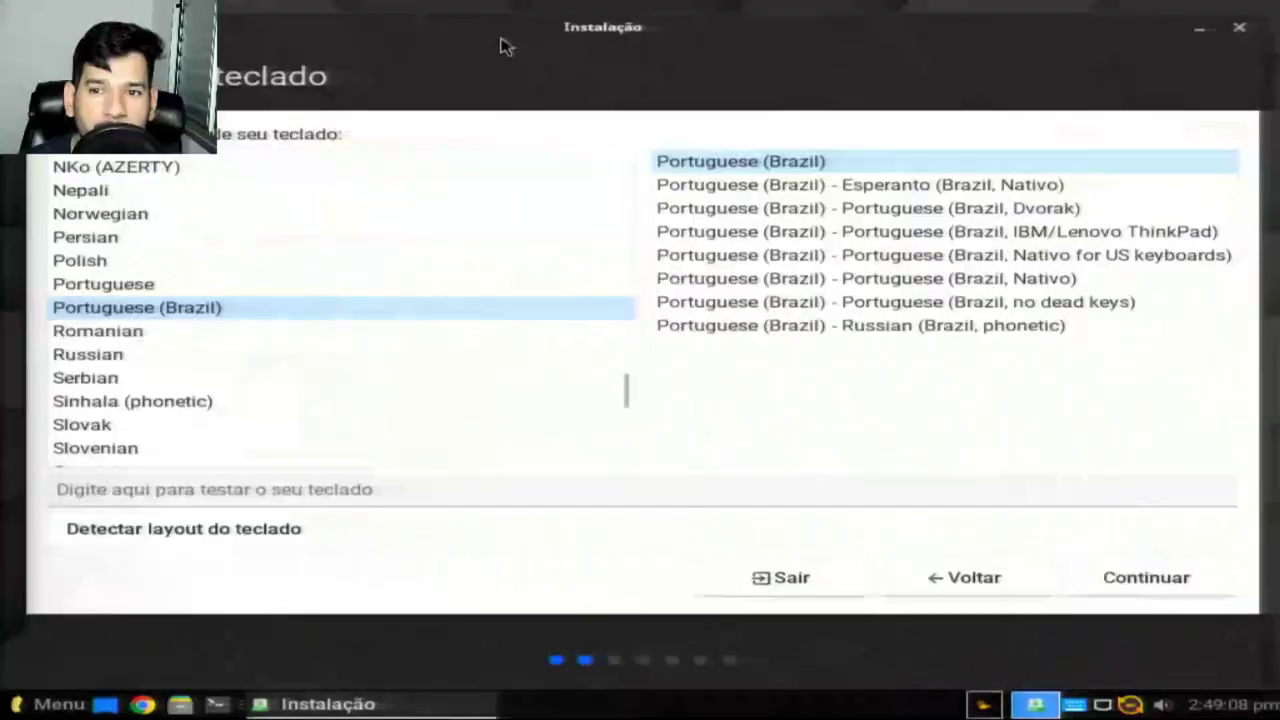
left_click_drag(500, 42, 383, 44)
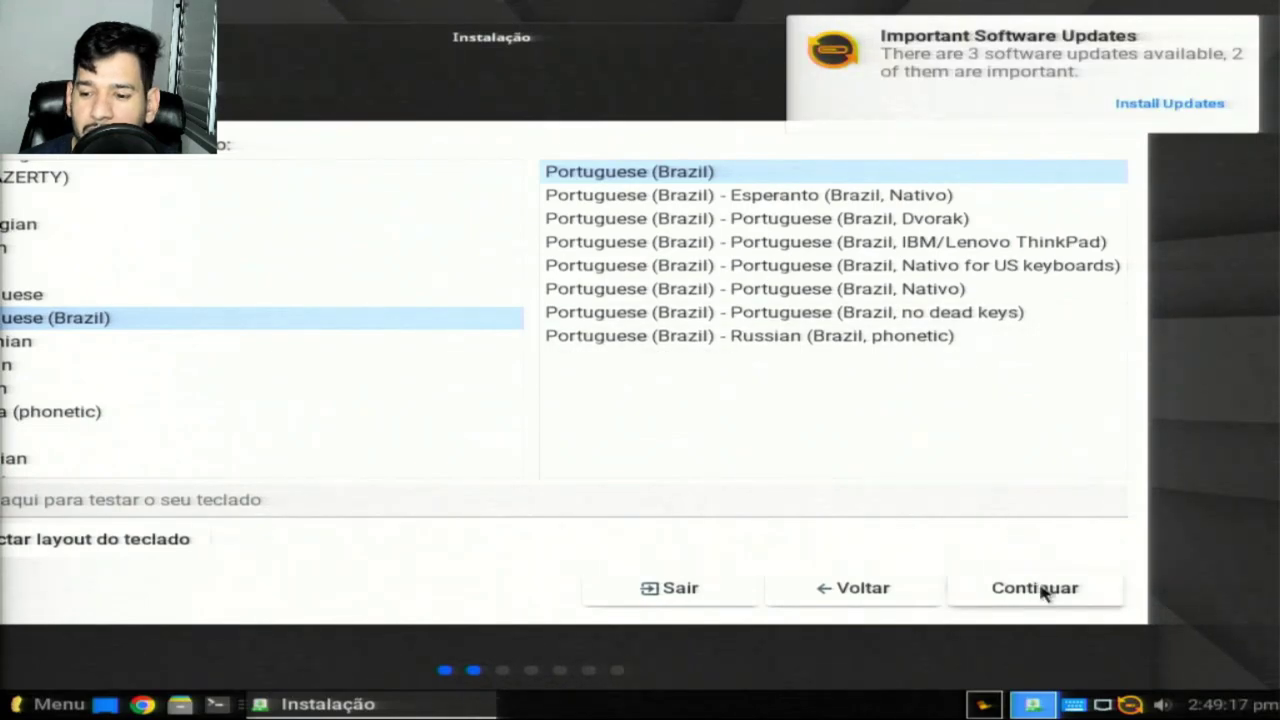
left_click(1034, 592)
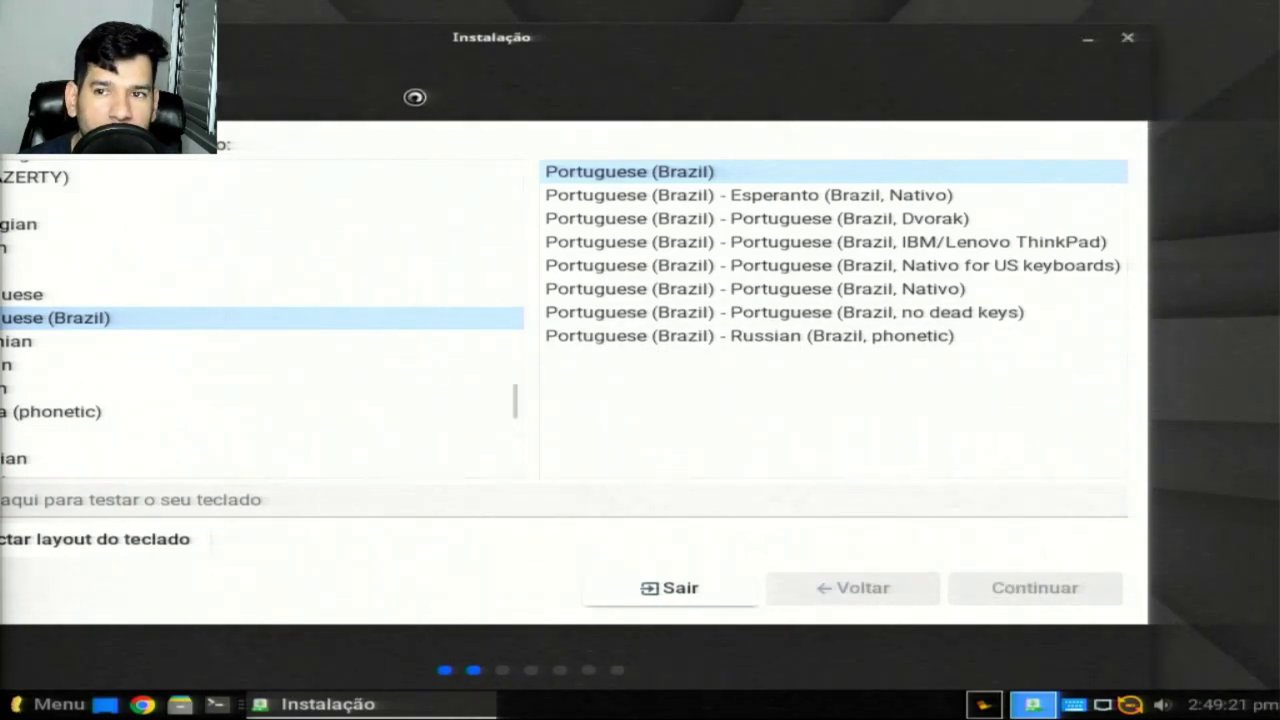
left_click_drag(423, 46, 677, 78)
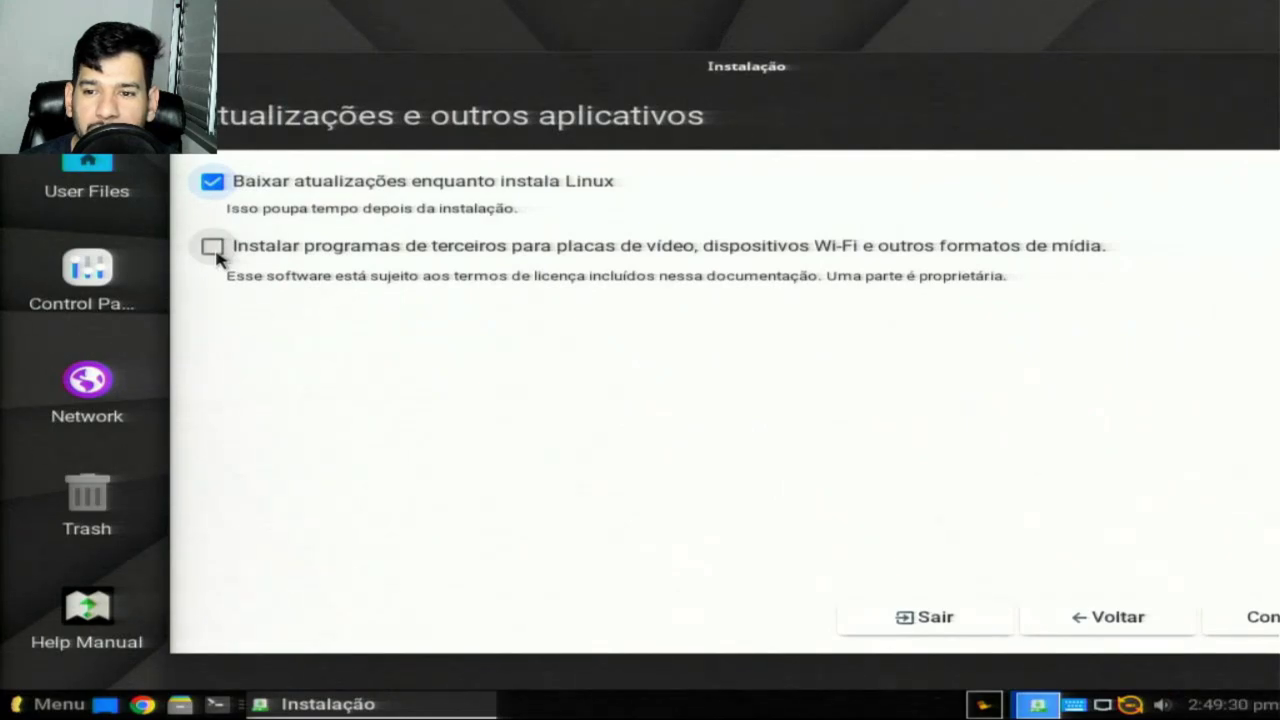
Step: Enable installing third-party drivers and media formats, then continue
left_click(213, 250)
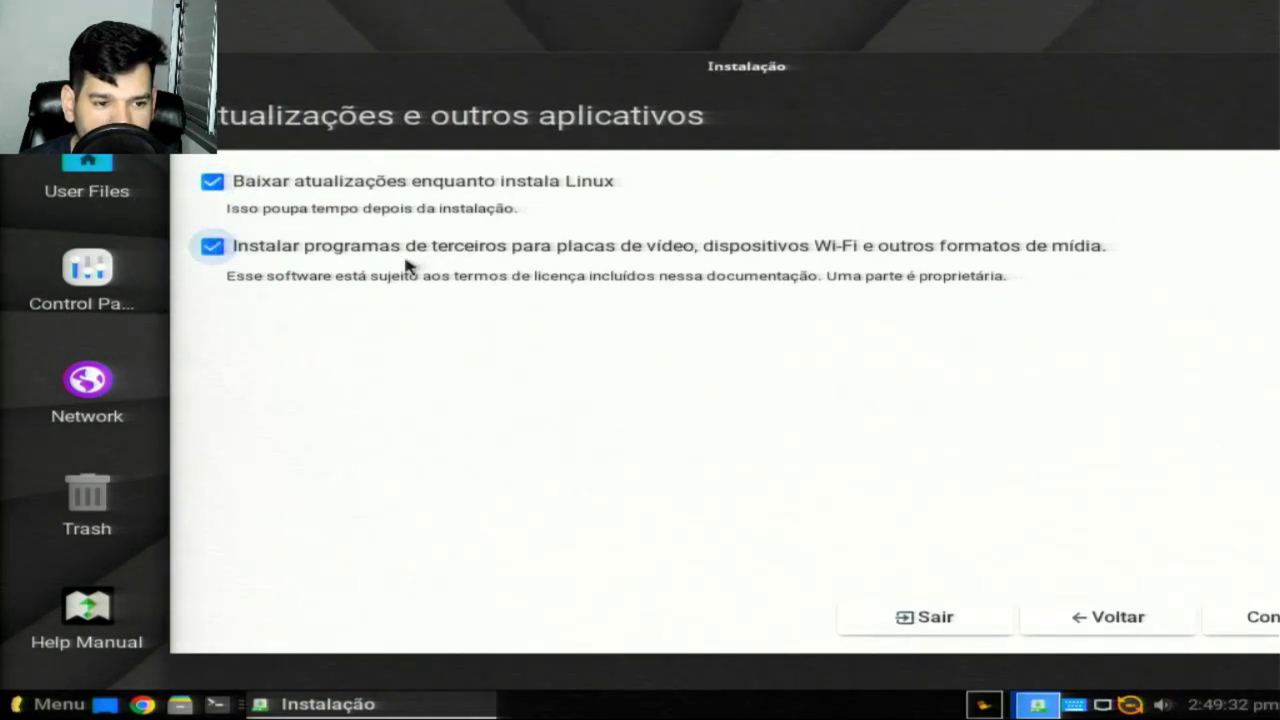
left_click_drag(1043, 89, 562, 40)
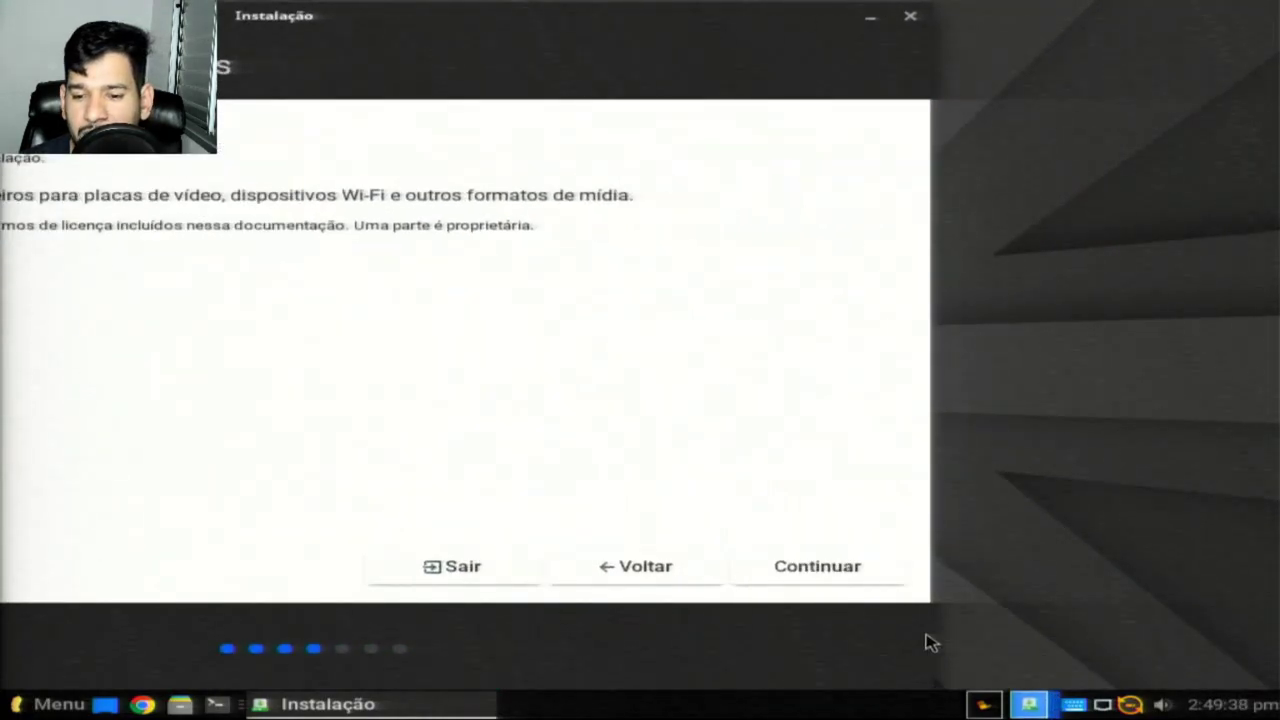
left_click(817, 566)
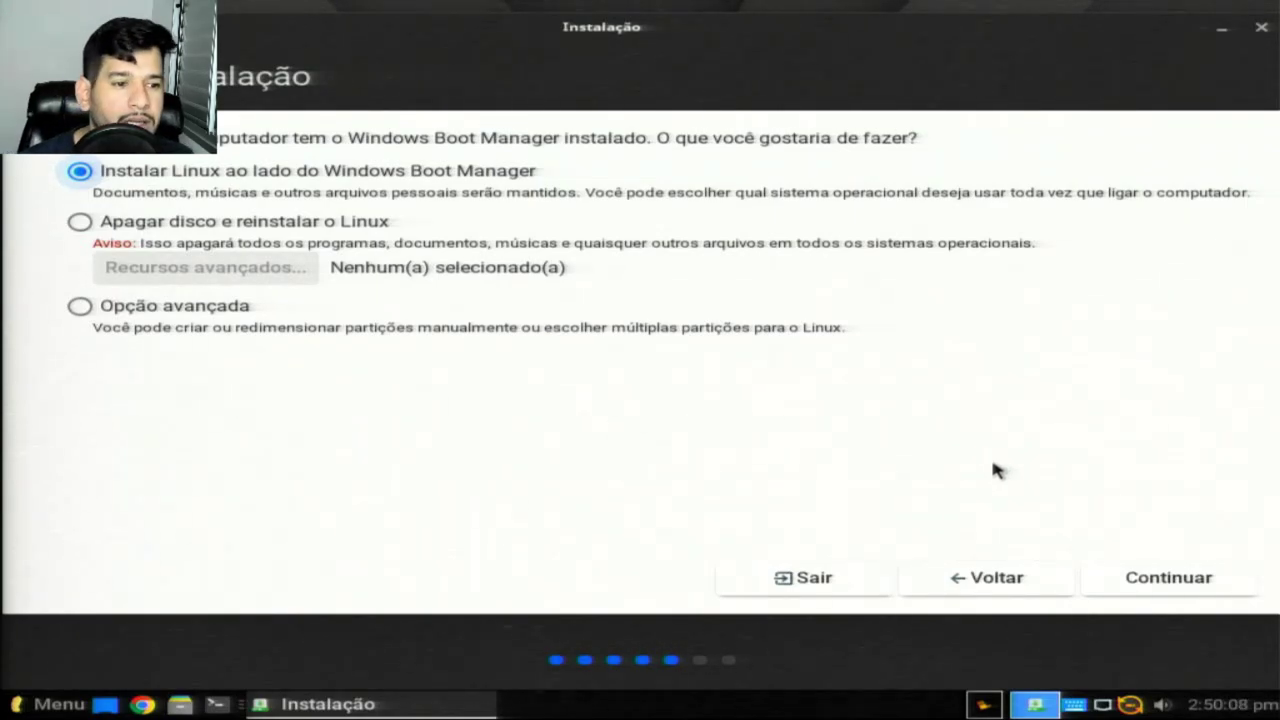
Step: Compare the installation type options, settling back on installing alongside the existing system
left_click_drag(521, 30, 745, 7)
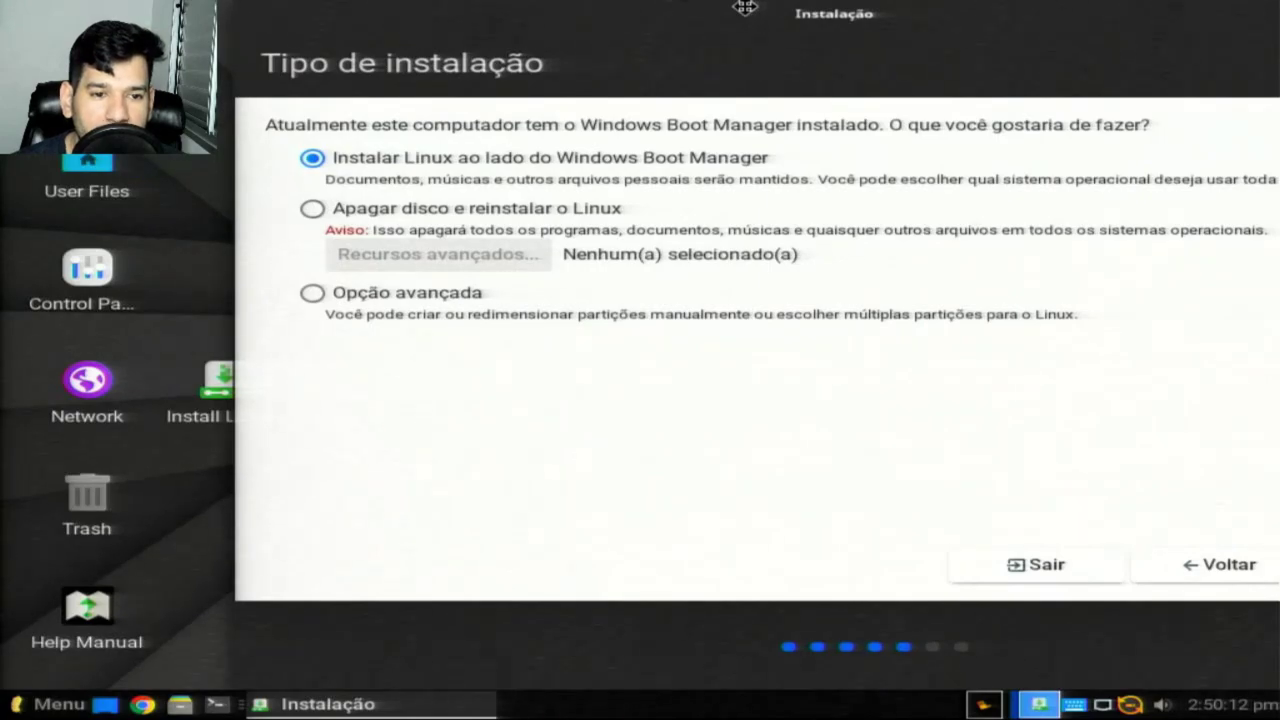
left_click(313, 212)
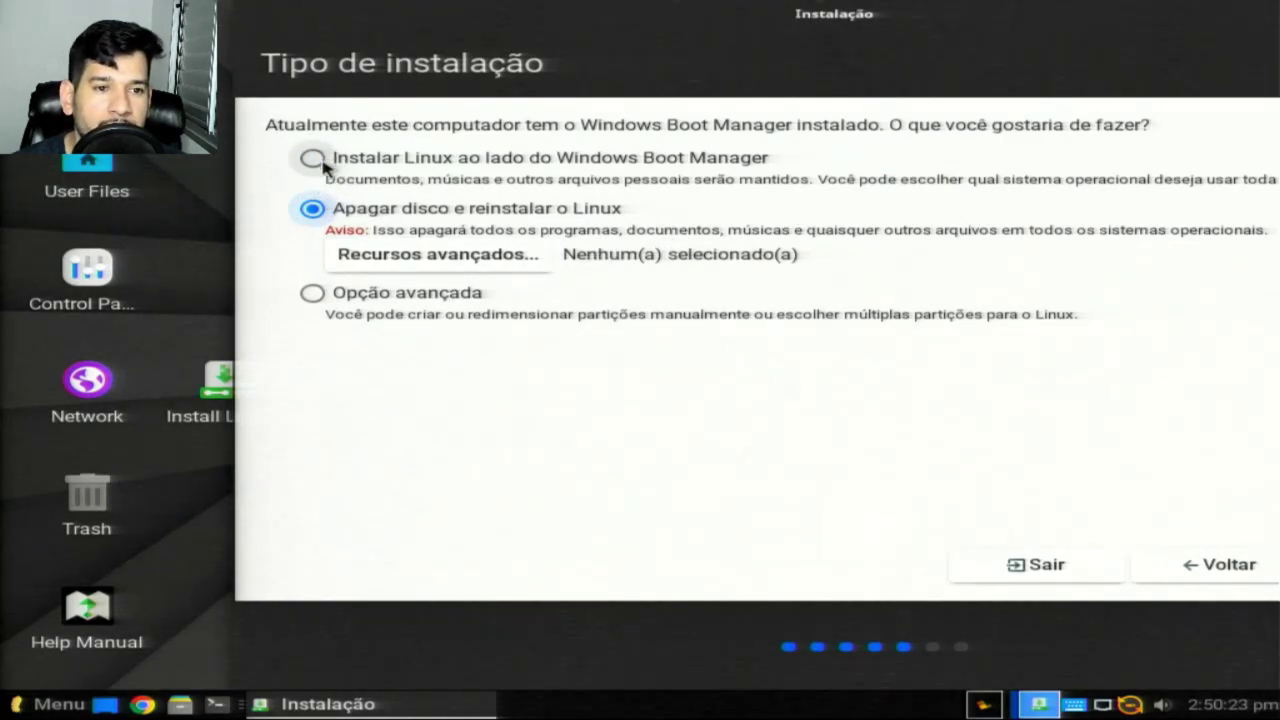
left_click(323, 164)
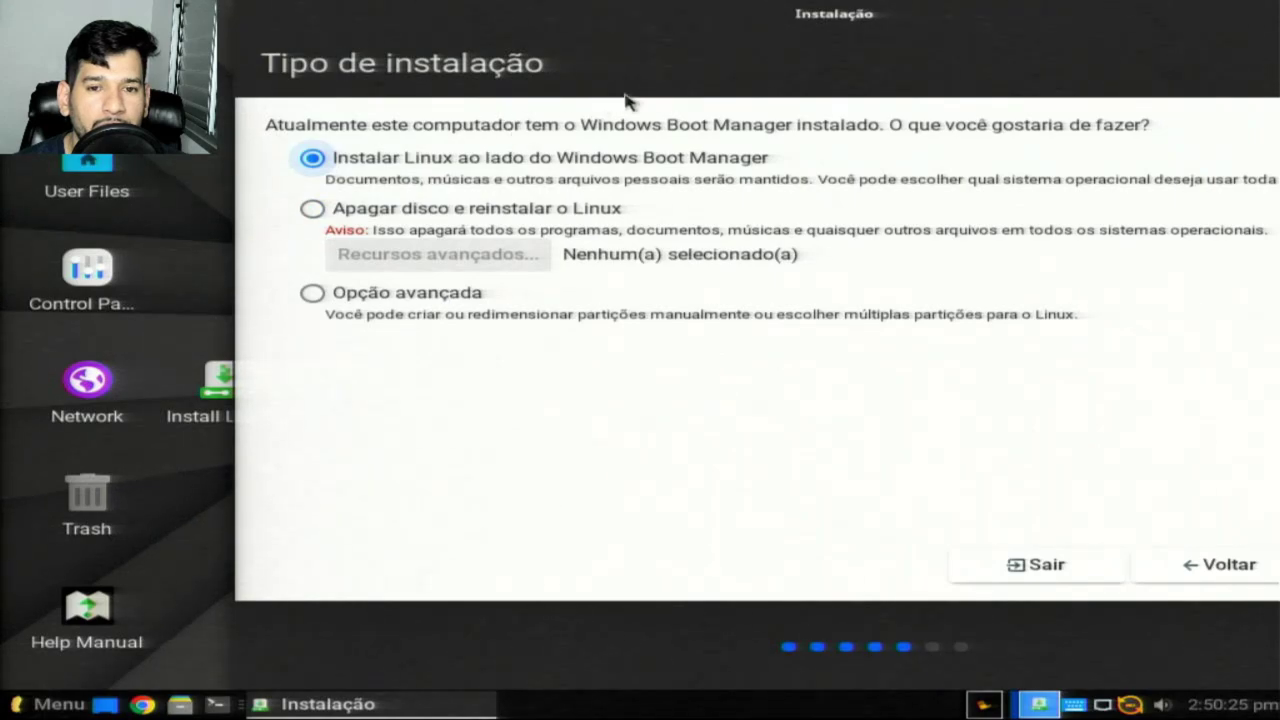
left_click_drag(723, 80, 523, 74)
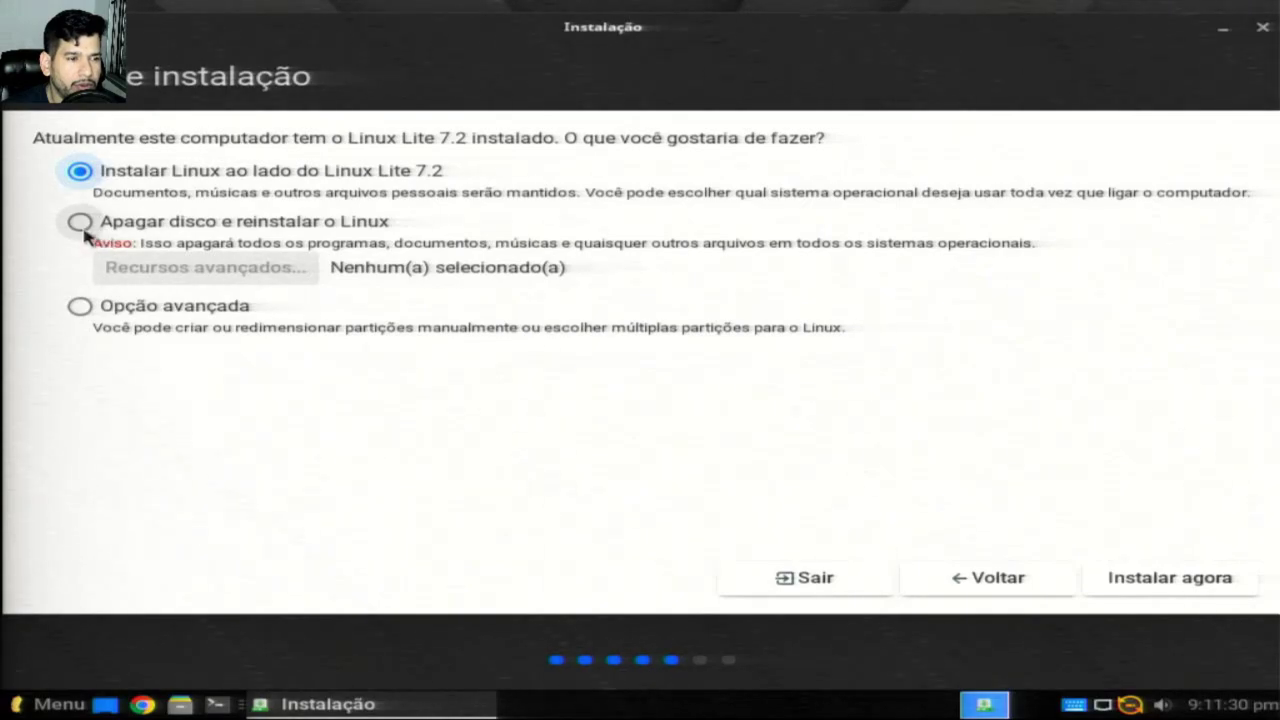
Step: Choose 'Apagar disco e reinstalar o Linux', keep the 240.1 GB sda drive, and select Instalar agora
left_click(80, 222)
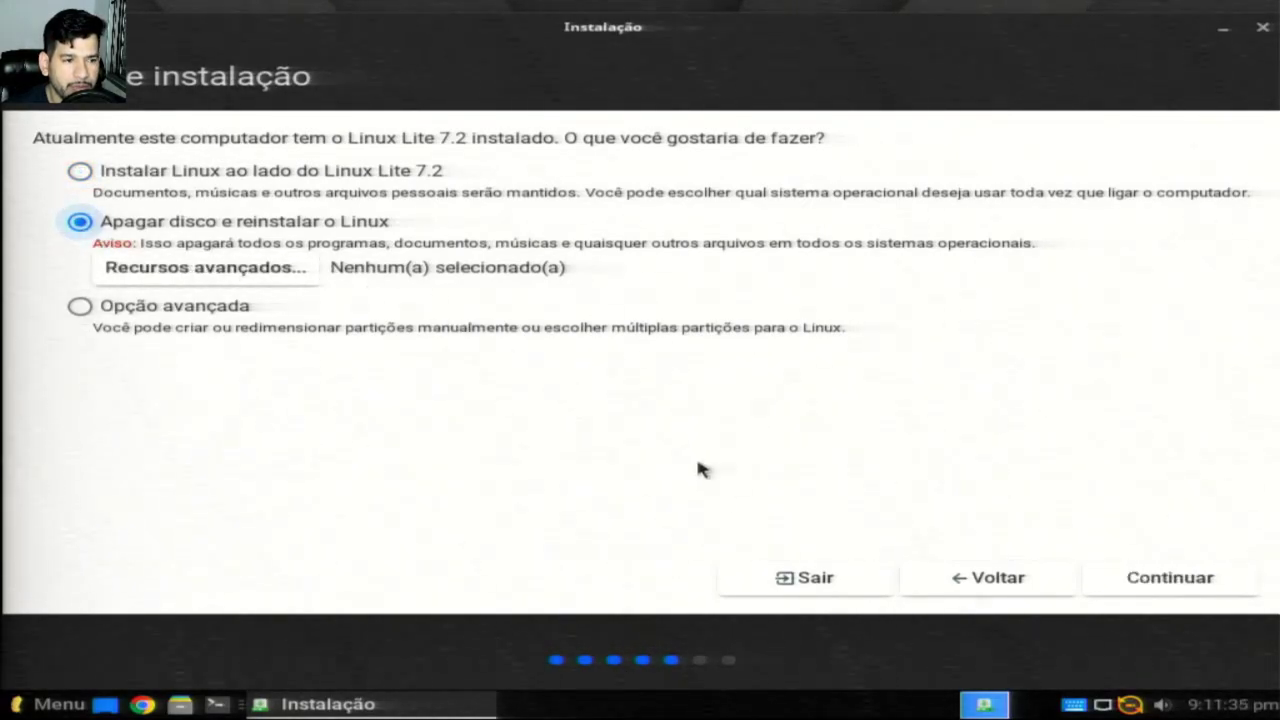
left_click(1172, 588)
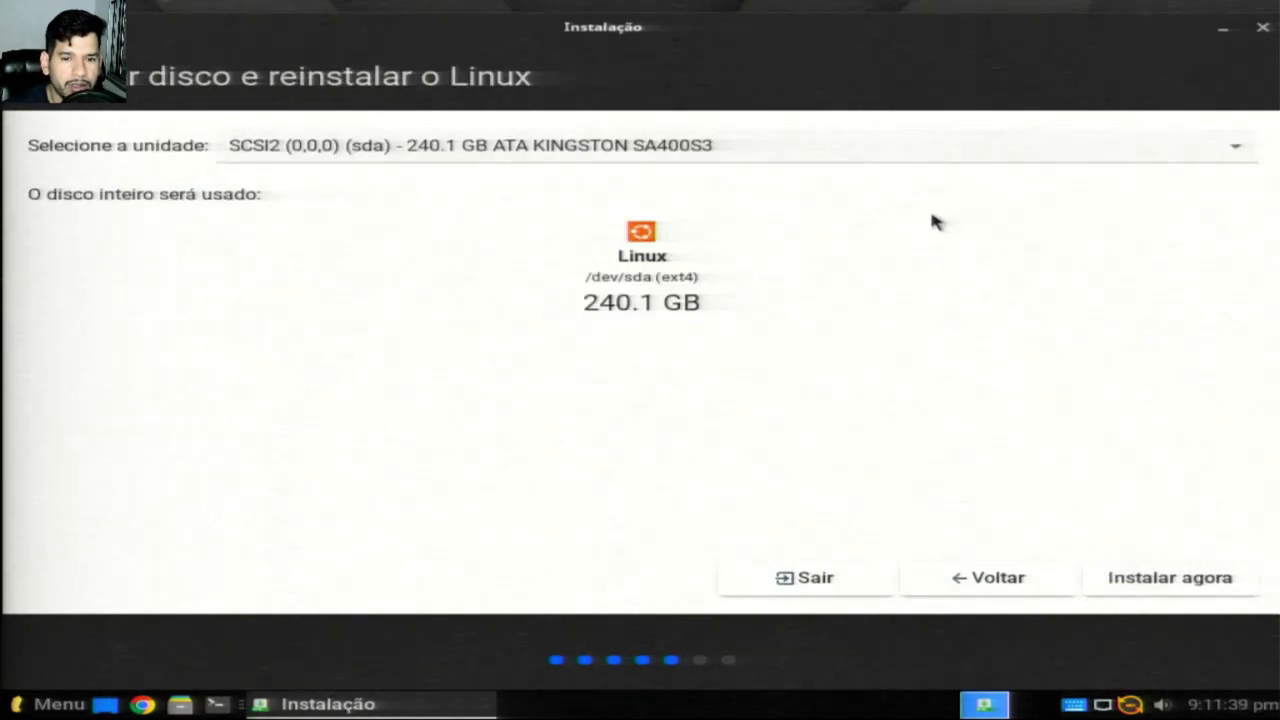
left_click(975, 161)
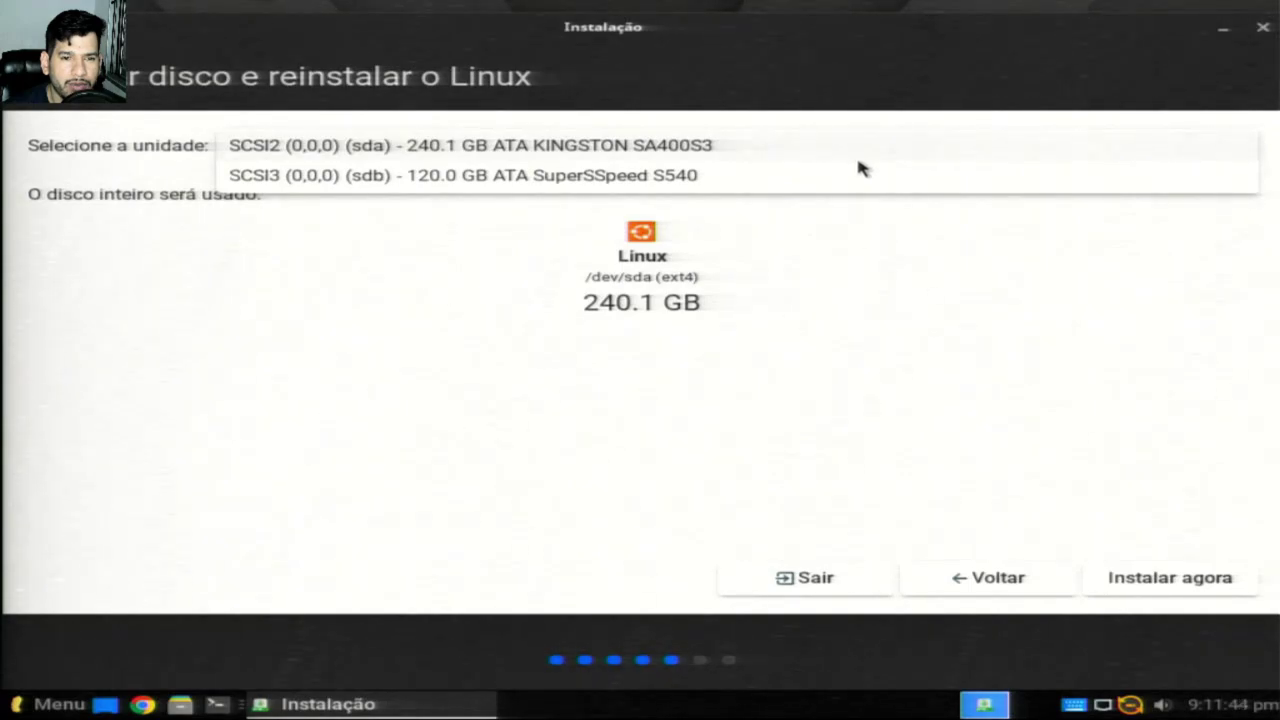
left_click(646, 147)
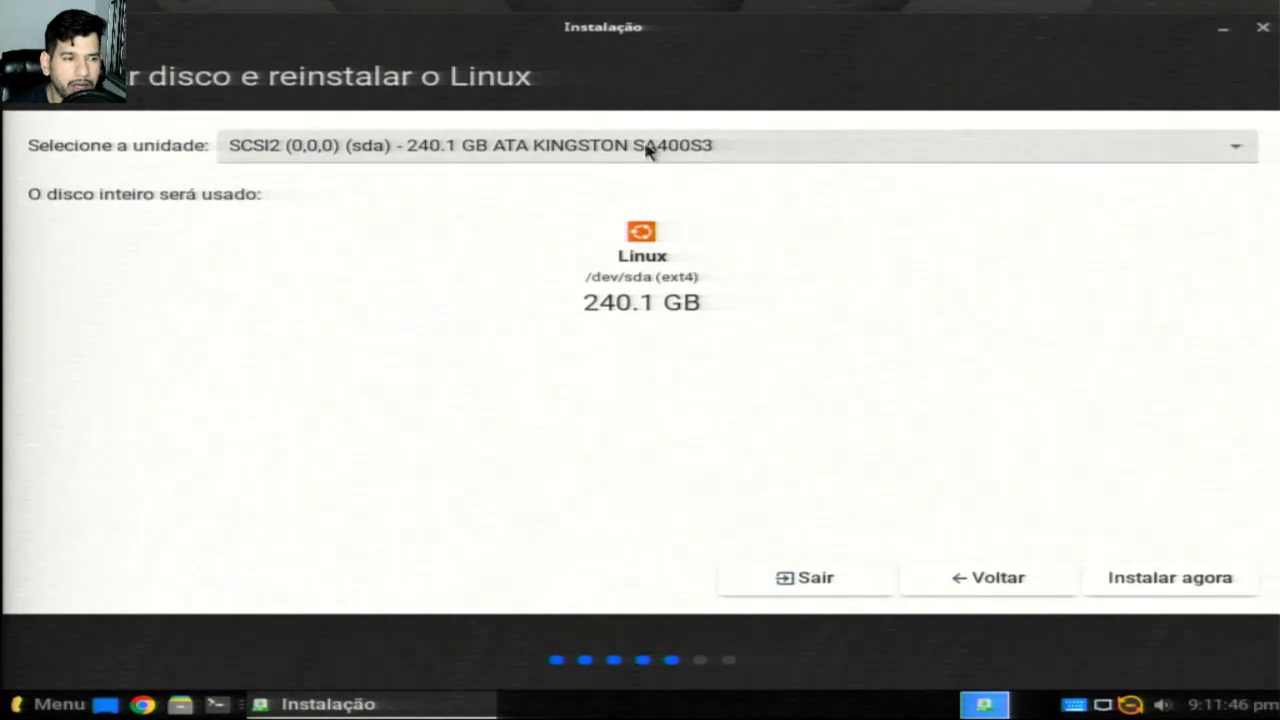
left_click(1175, 580)
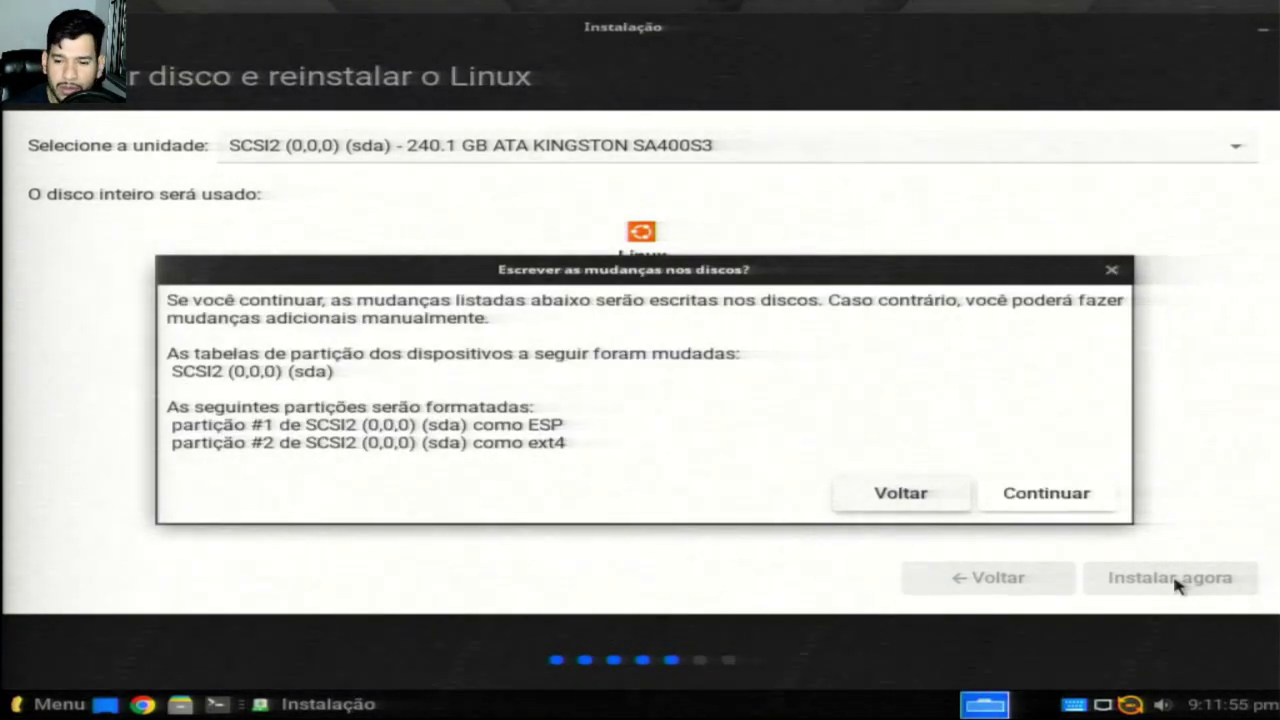
Step: Confirm the ESP and ext4 partition changes on sda, then pick Sao Paulo on the Brazil map
left_click(1045, 505)
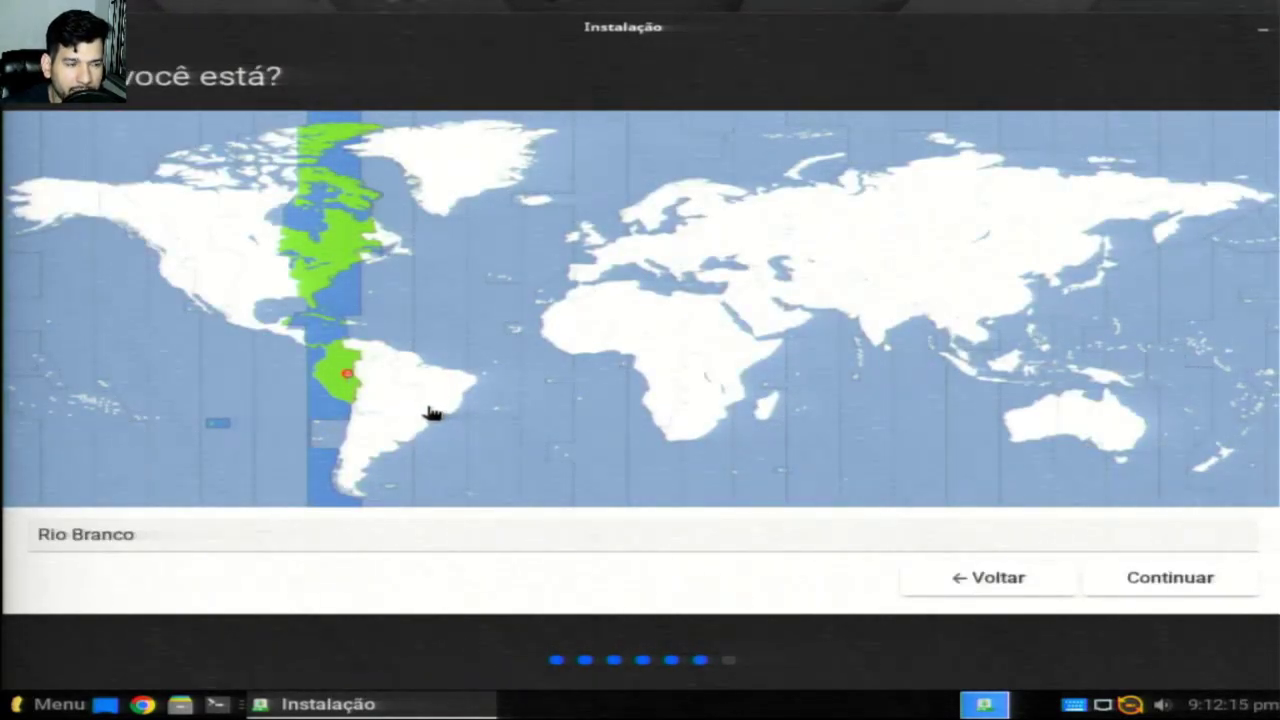
left_click(424, 413)
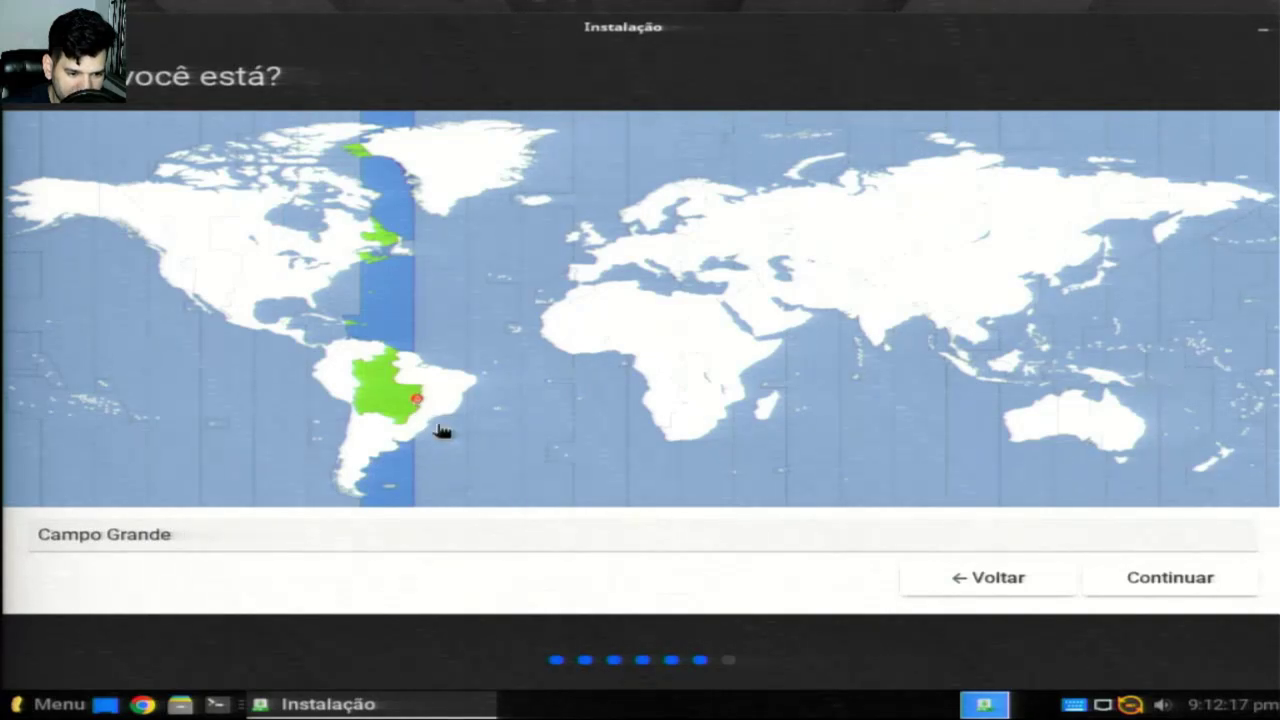
left_click(436, 419)
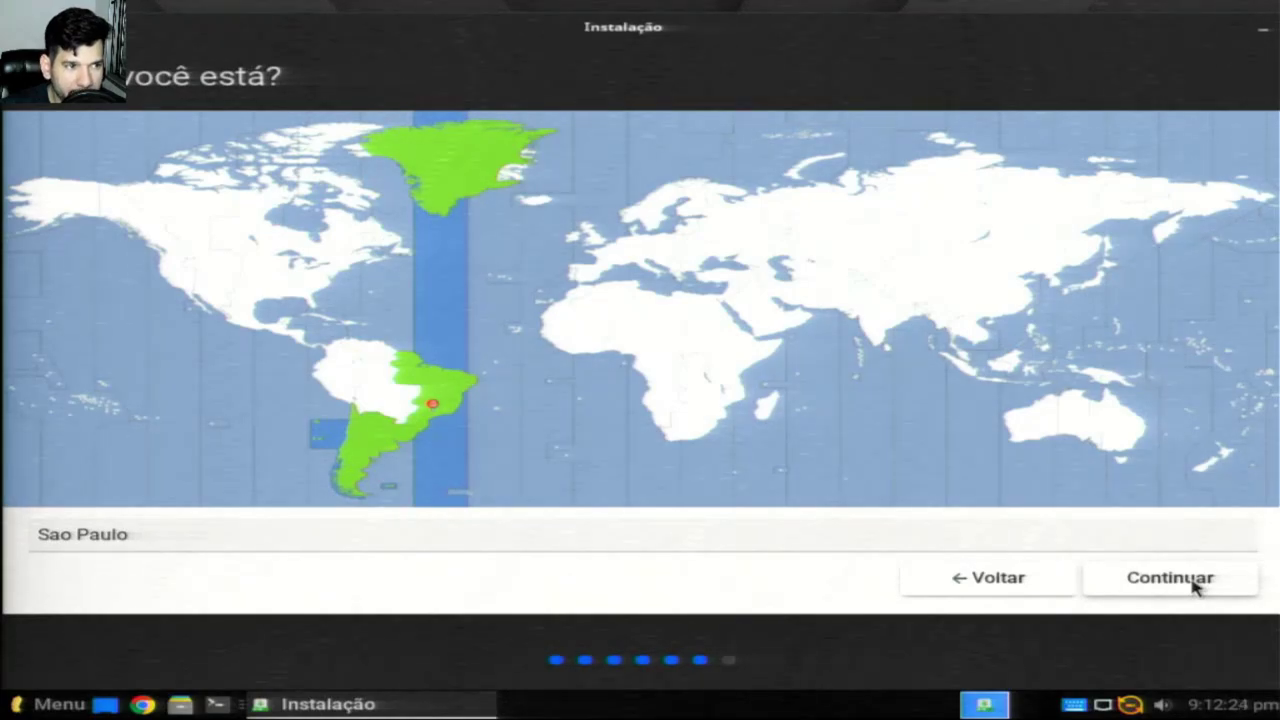
left_click(1195, 587)
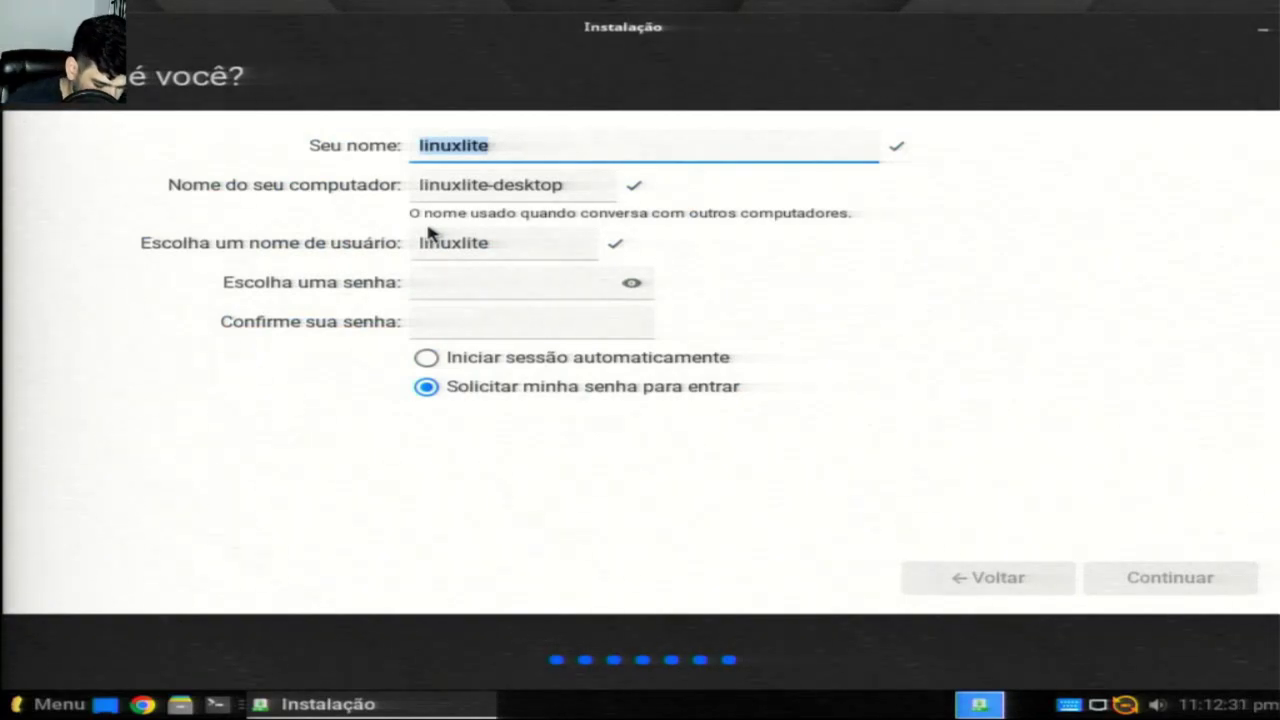
Step: Enter the user's name, type and confirm the account password, and continue installing
type("info")
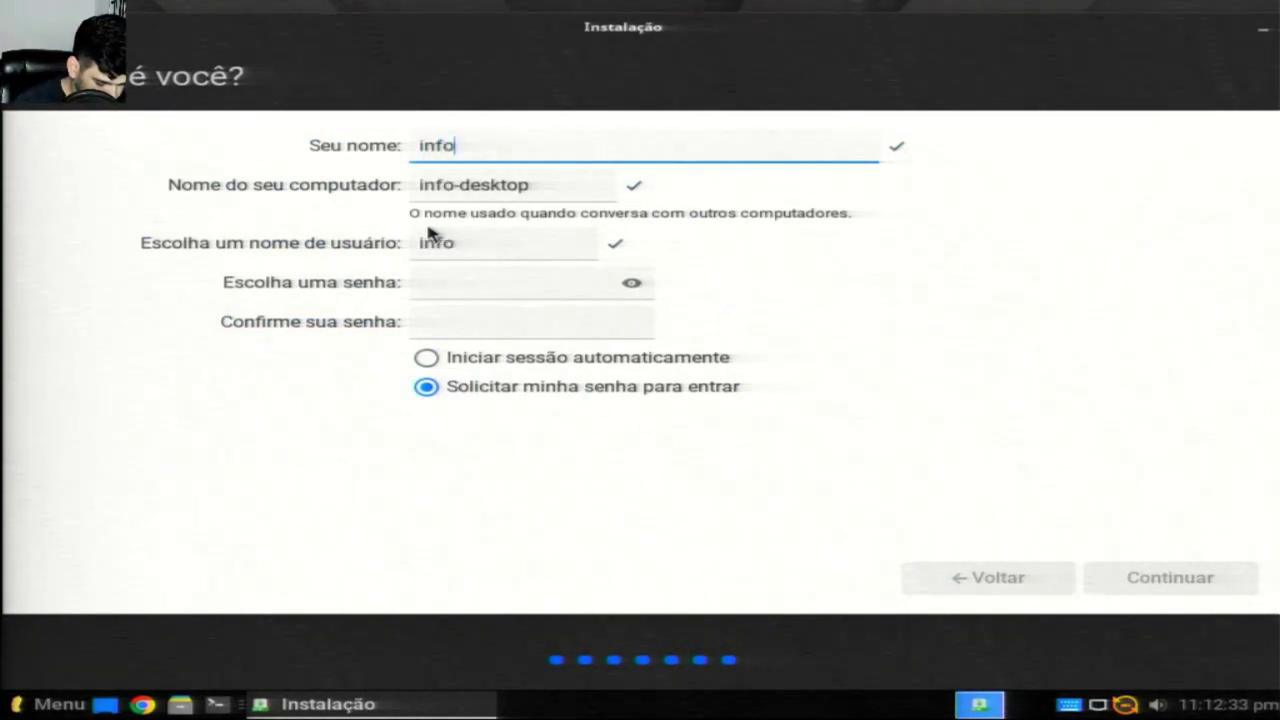
type("techmi")
type("nd")
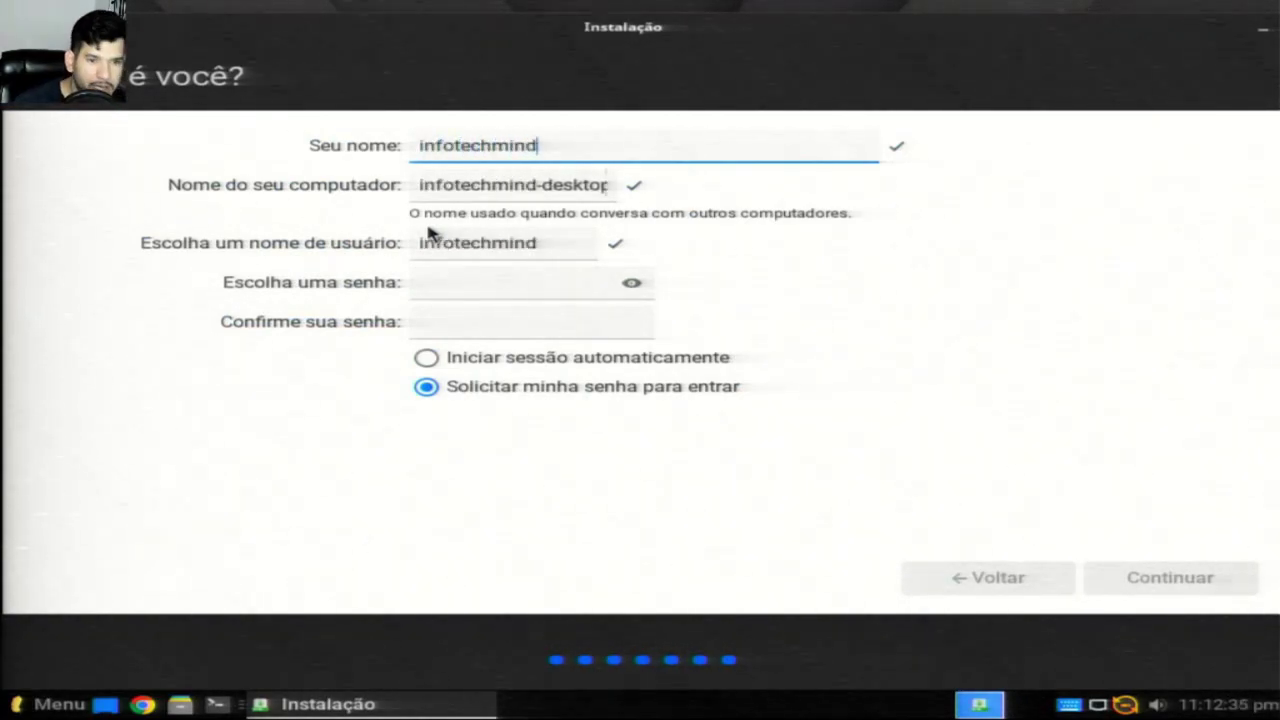
left_click(437, 311)
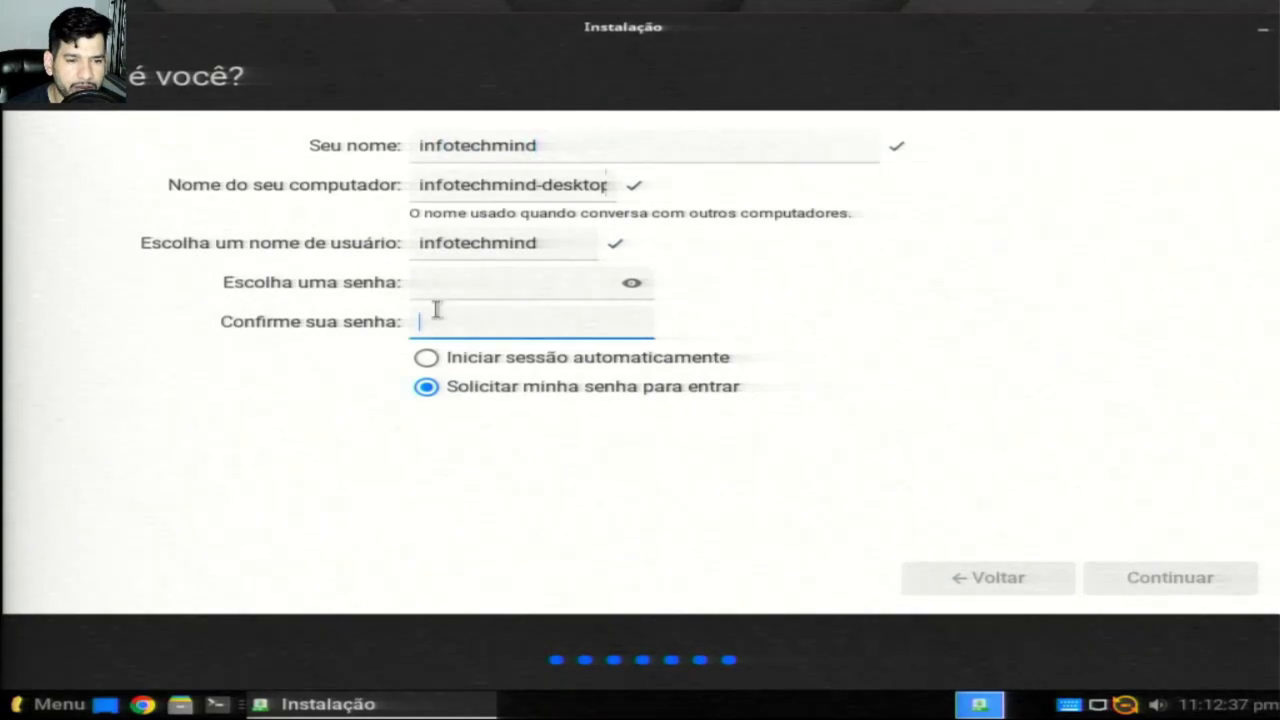
left_click(478, 287)
type("123")
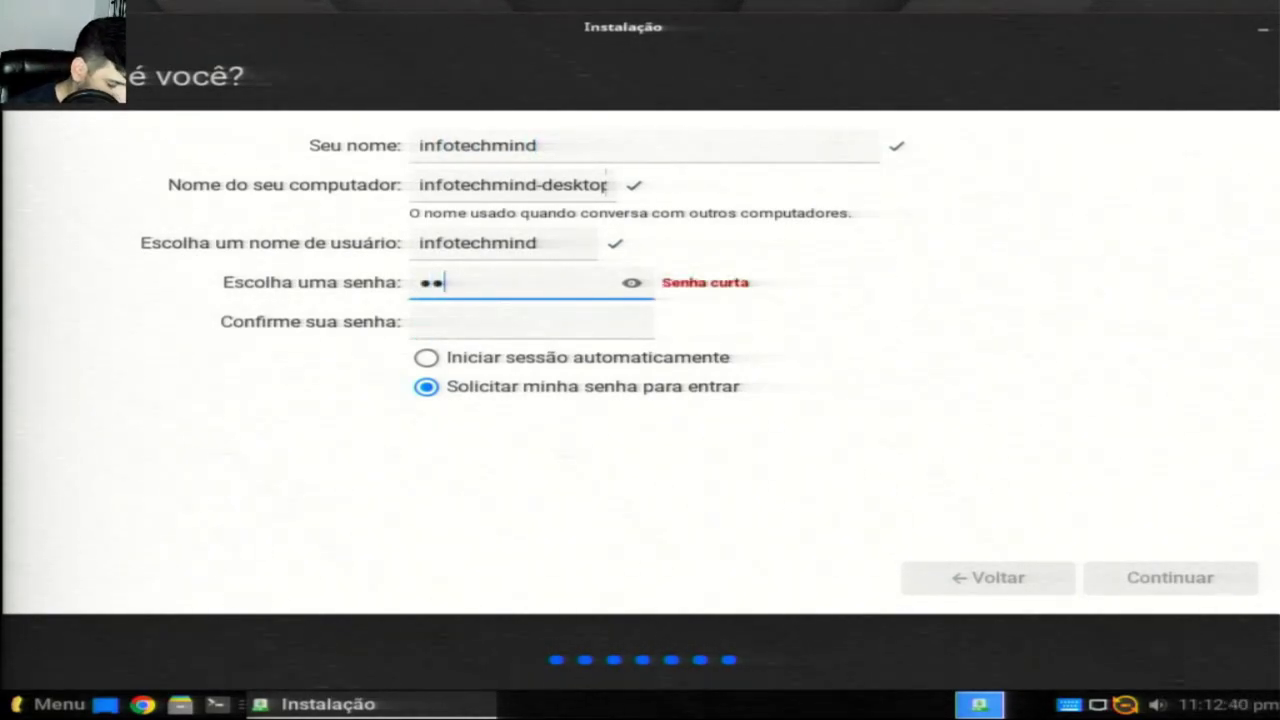
left_click(470, 322)
type("123")
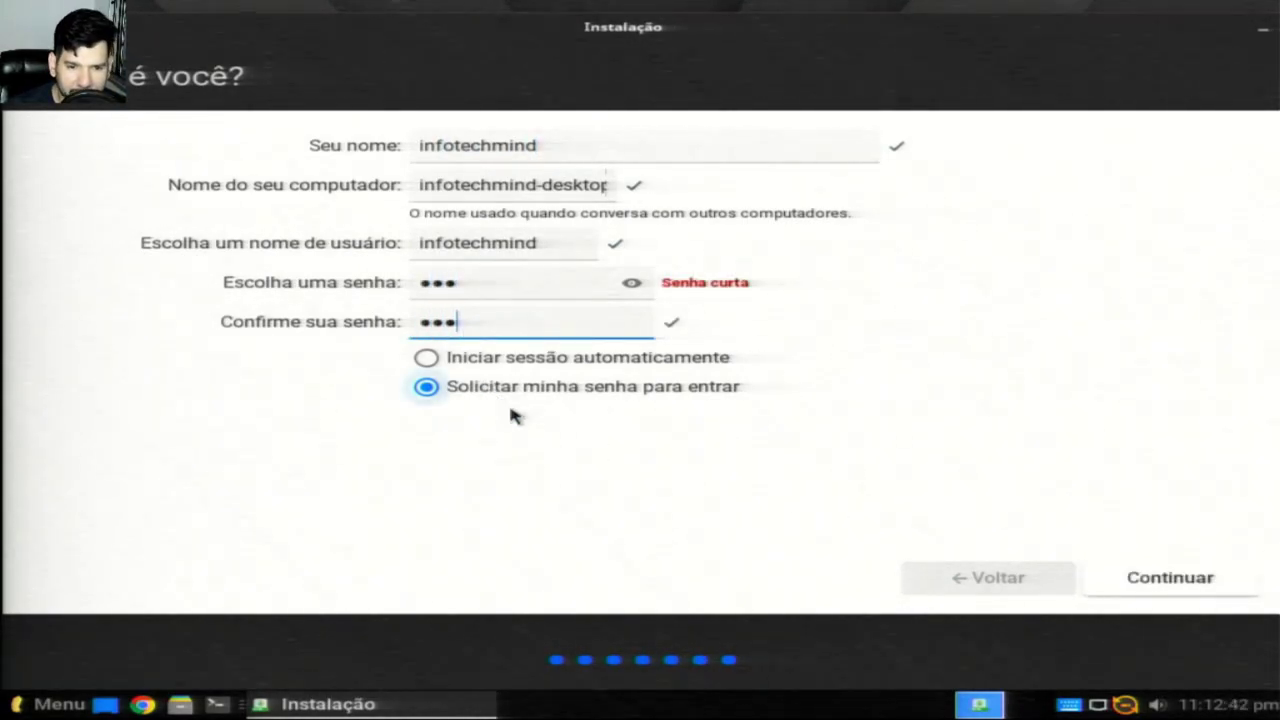
left_click(1224, 578)
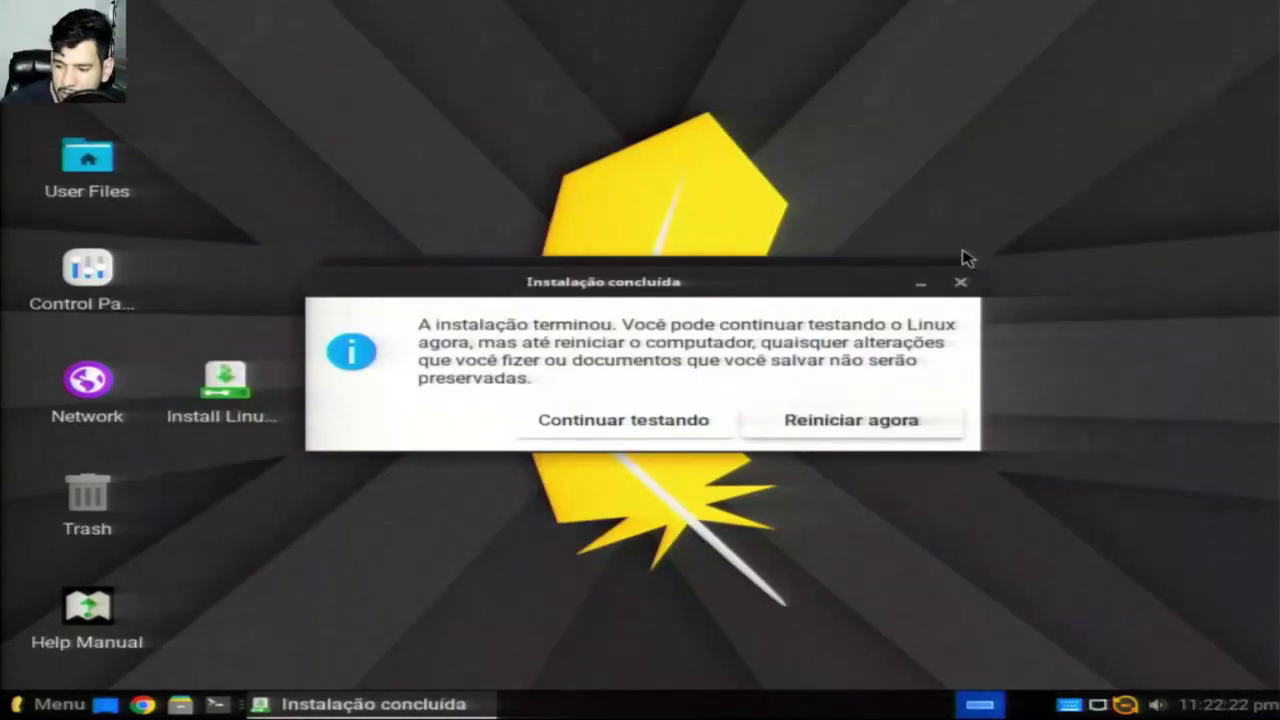
Step: Choose Reiniciar agora and confirm with Enter after removing the installation medium
left_click(792, 428)
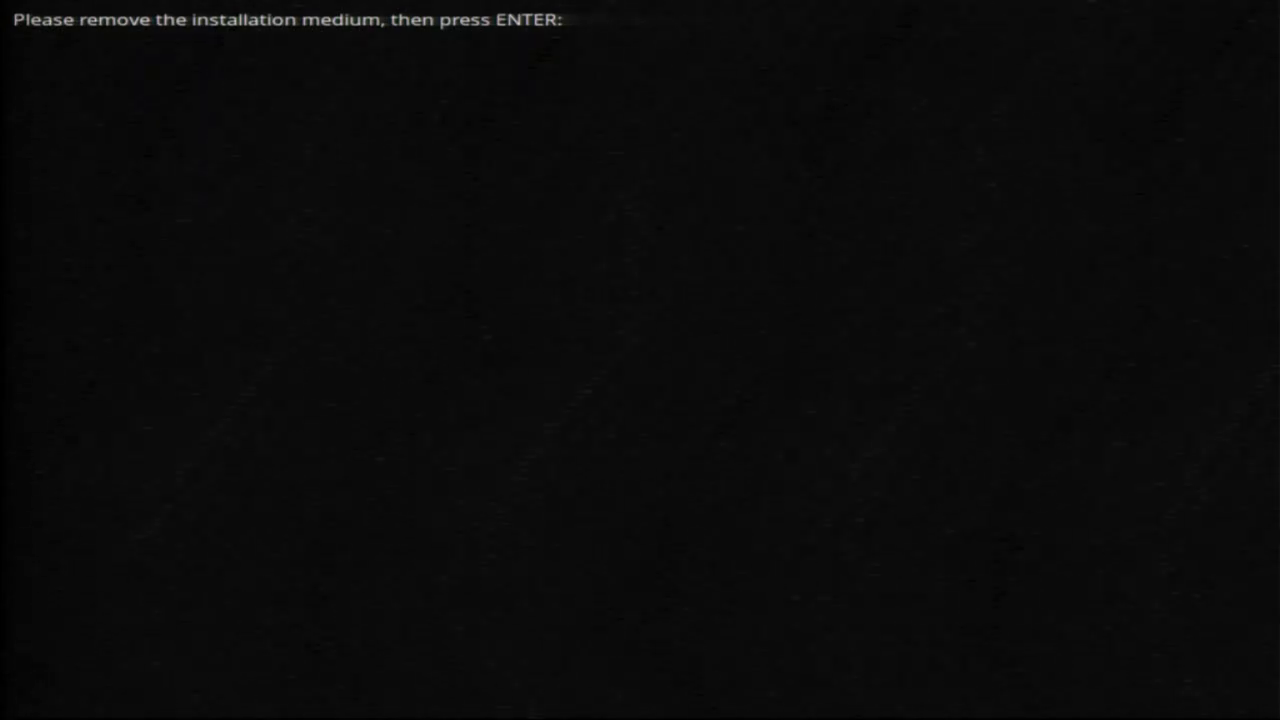
key("Return")
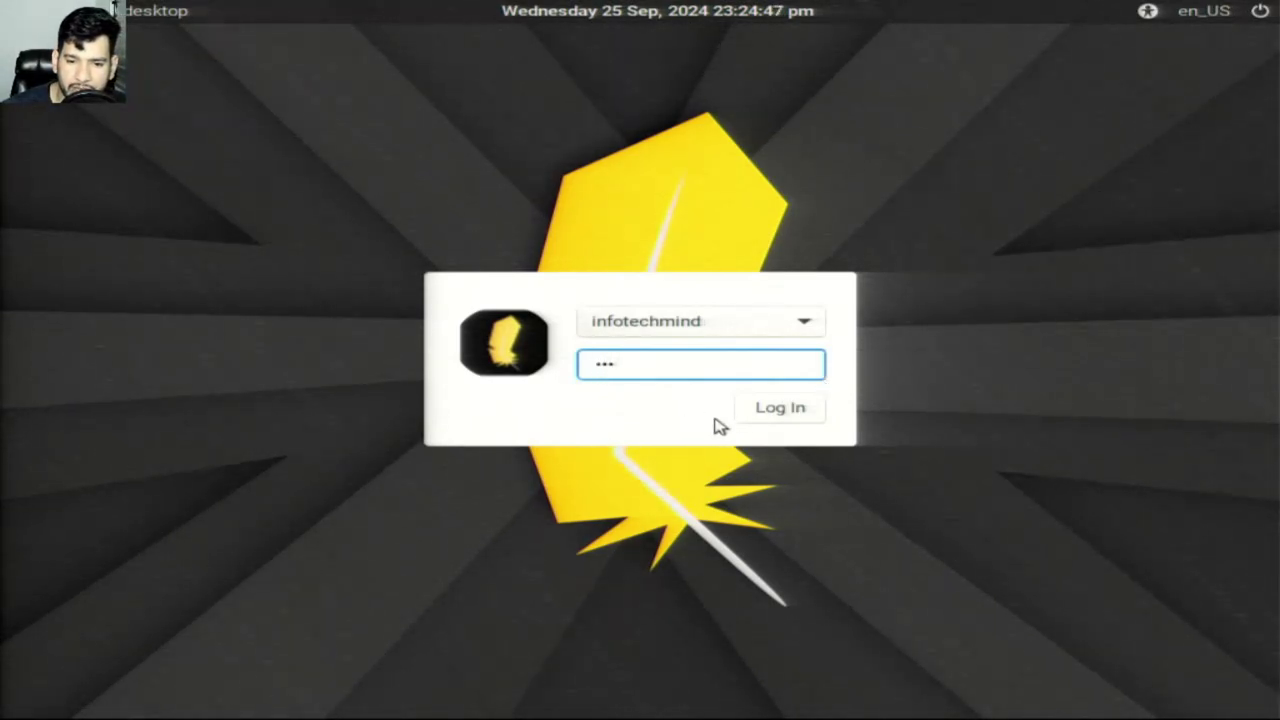
Step: Log in to the new account and close the Lite Welcome window
left_click(795, 415)
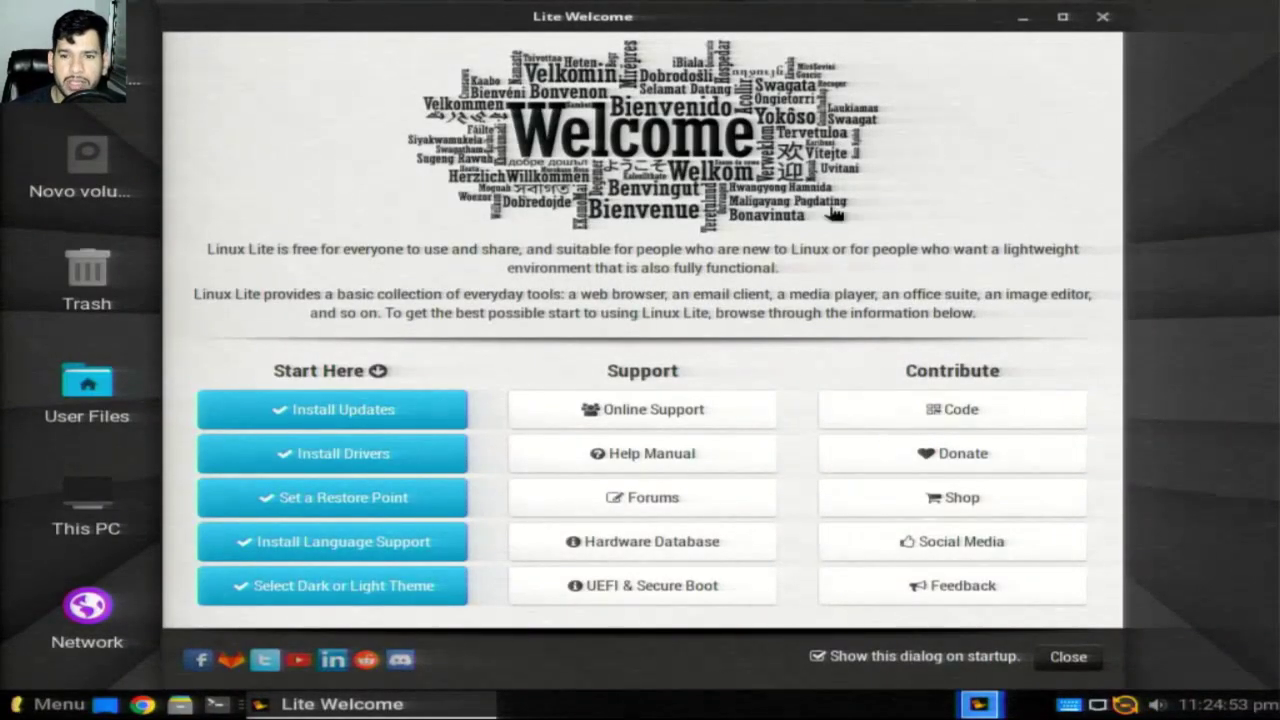
left_click(1102, 16)
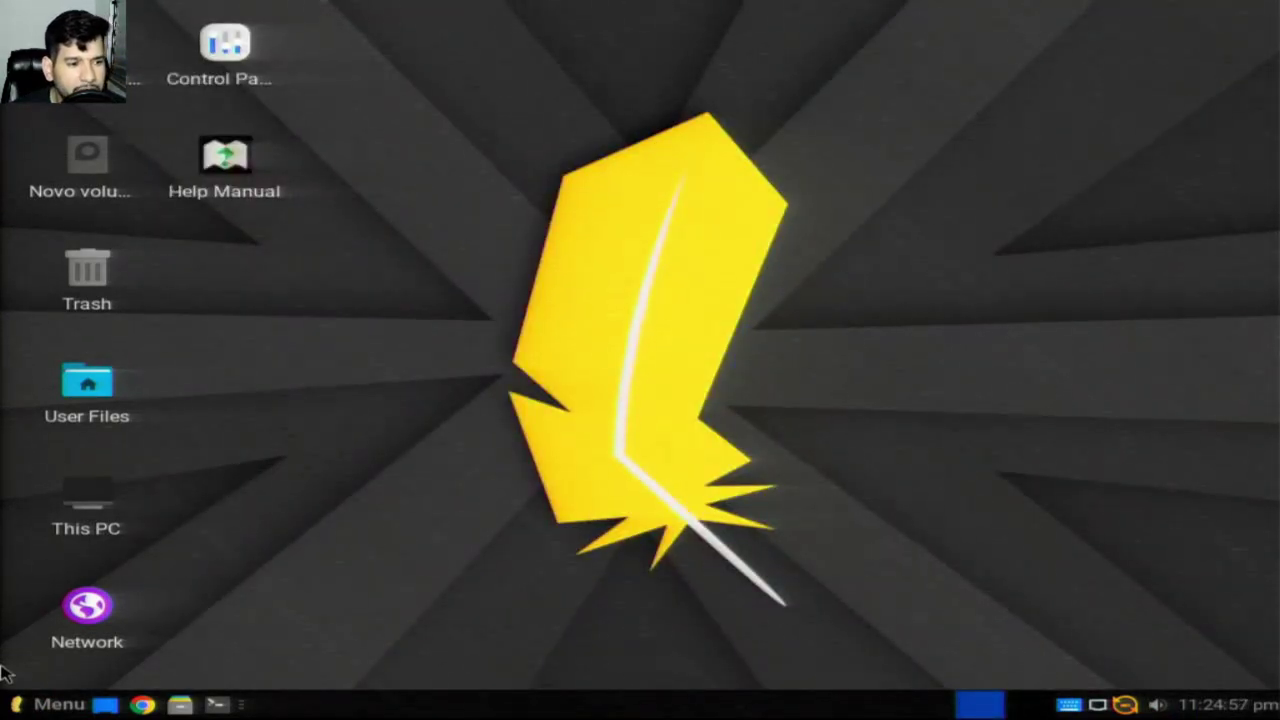
Step: Search the menu for 'langua', launch Language Support, and install the missing language packages with the password
left_click(50, 704)
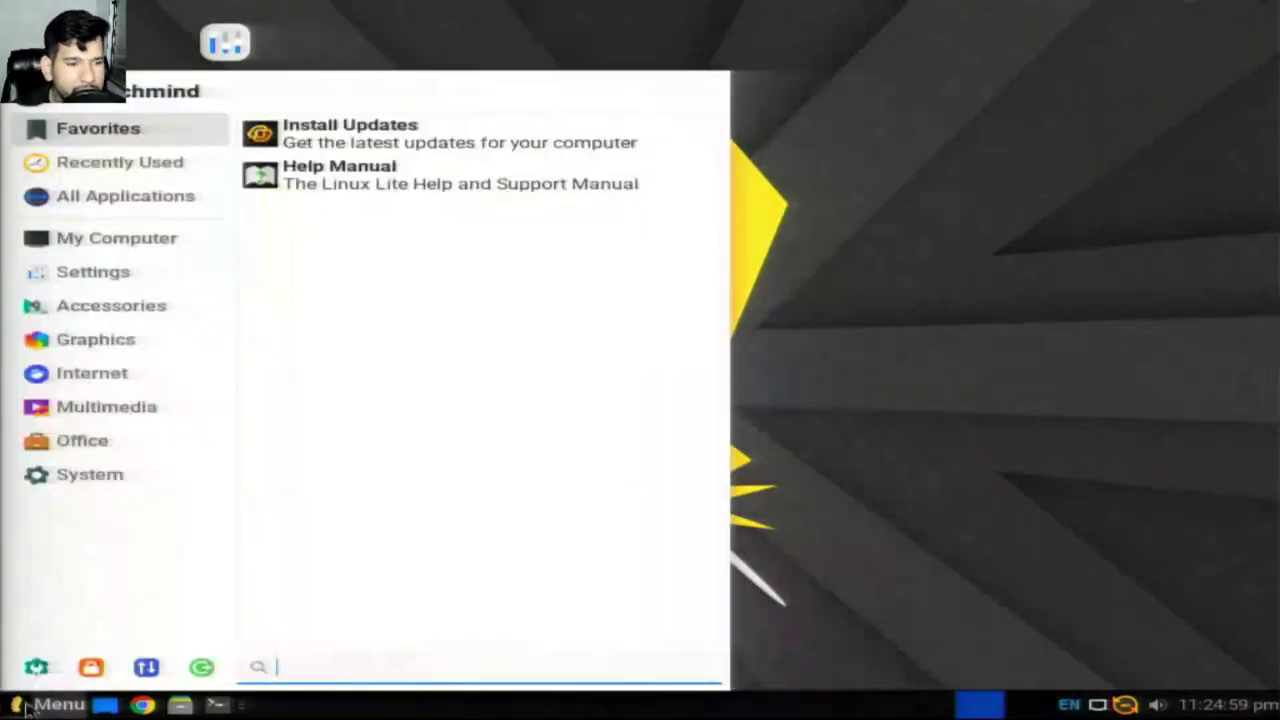
left_click(120, 302)
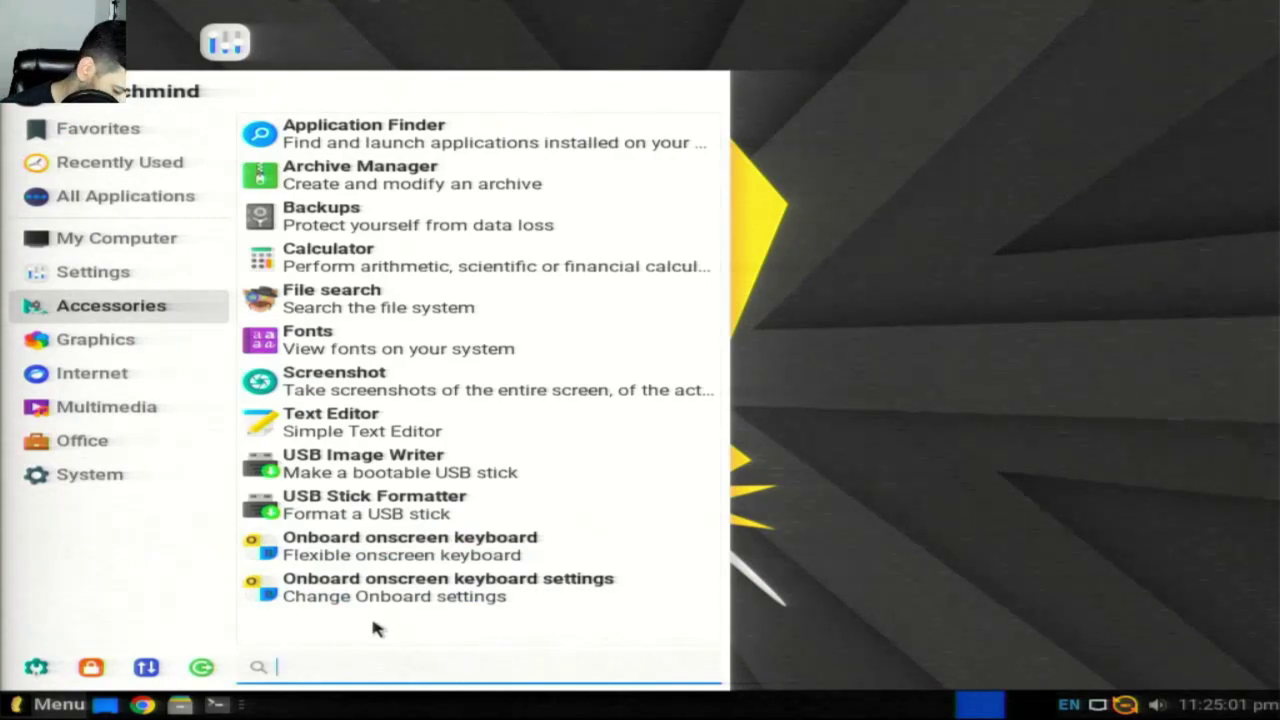
type("language")
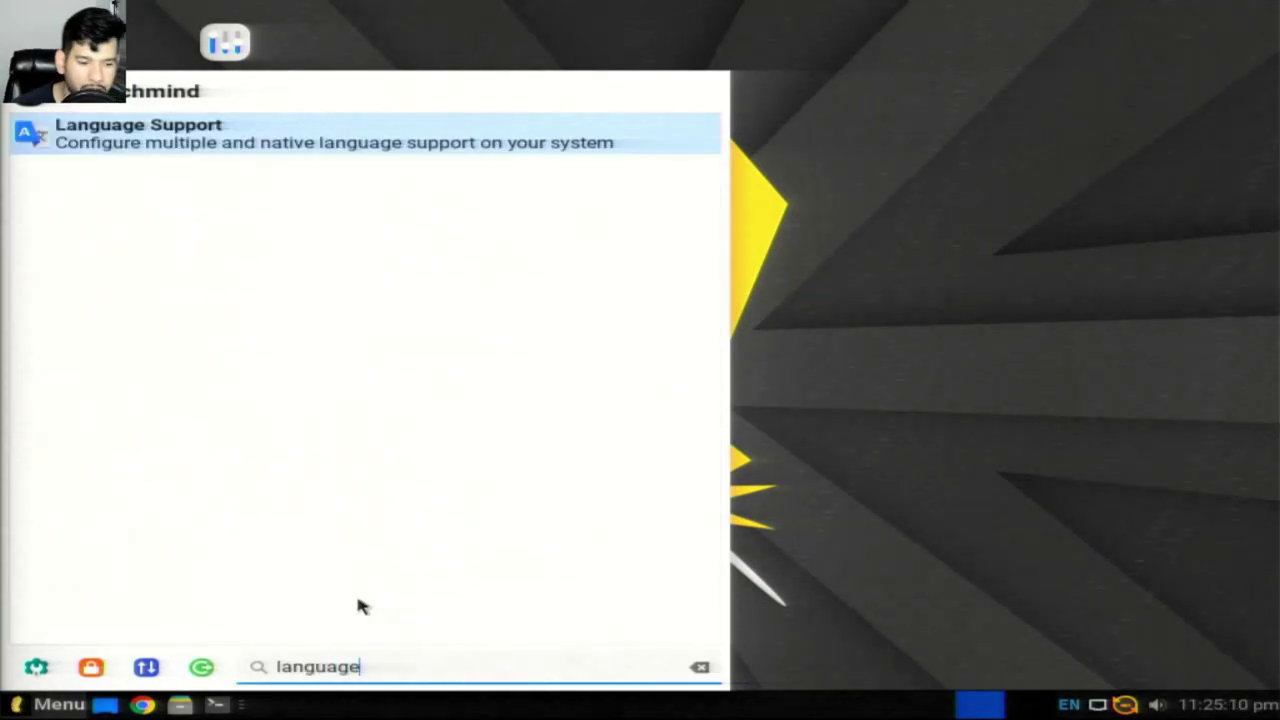
key("Return")
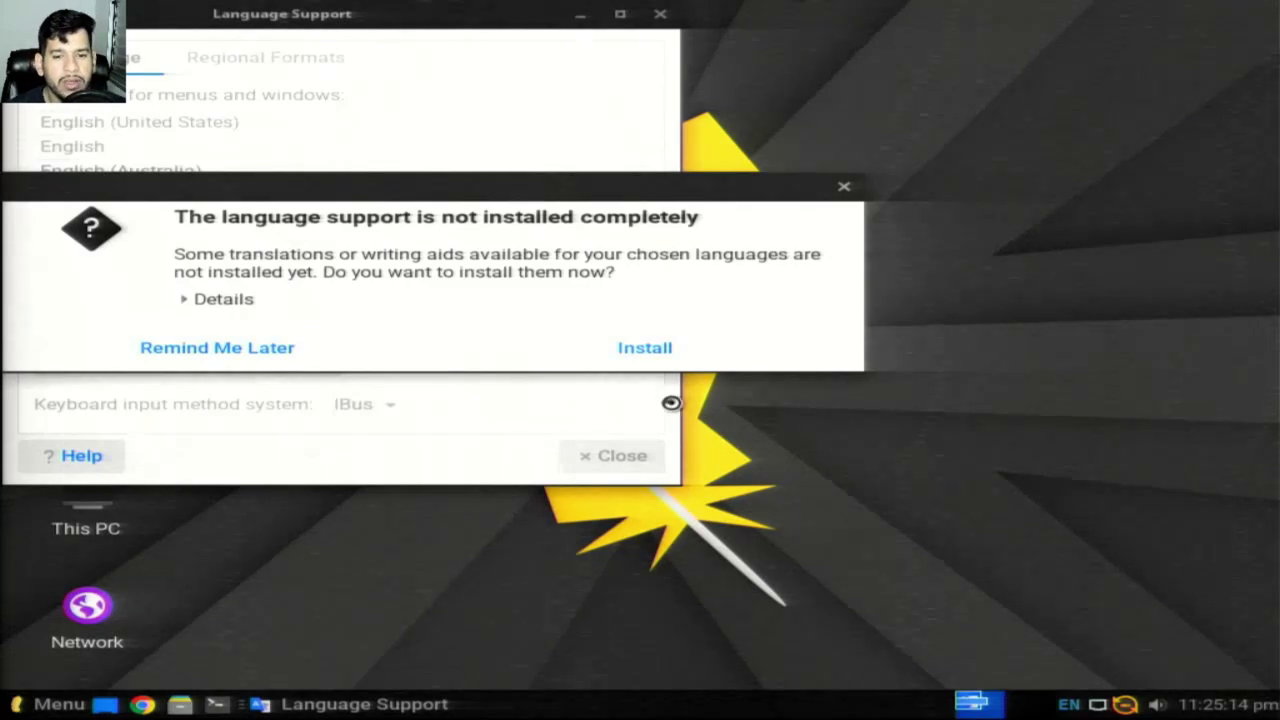
left_click(637, 354)
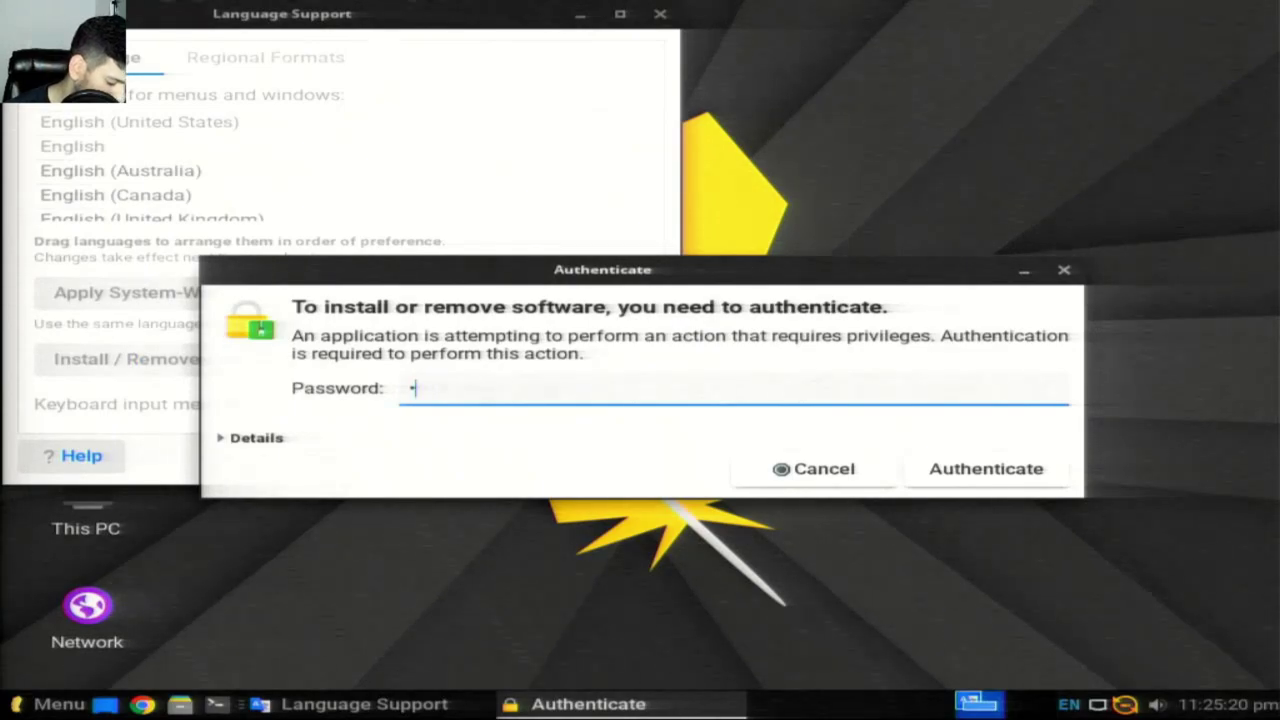
key("Return")
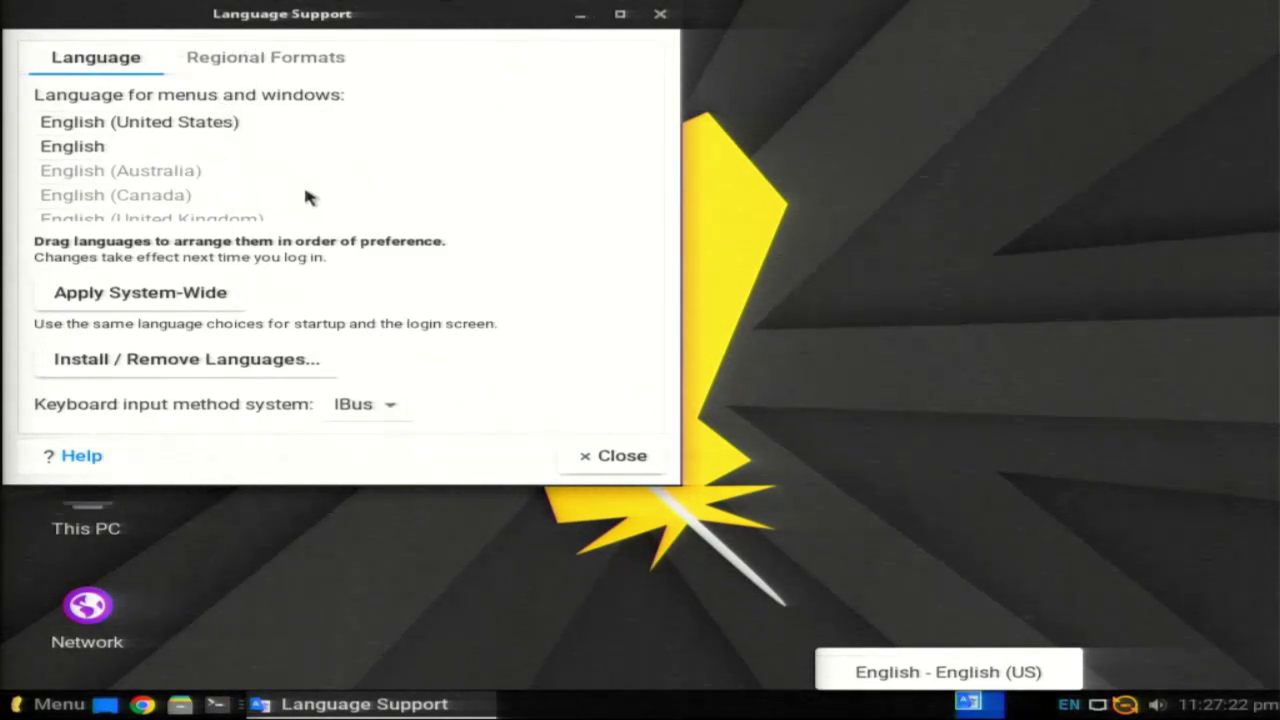
Step: Drag Português (Brasil) to the top of the language preference list
left_click(185, 151)
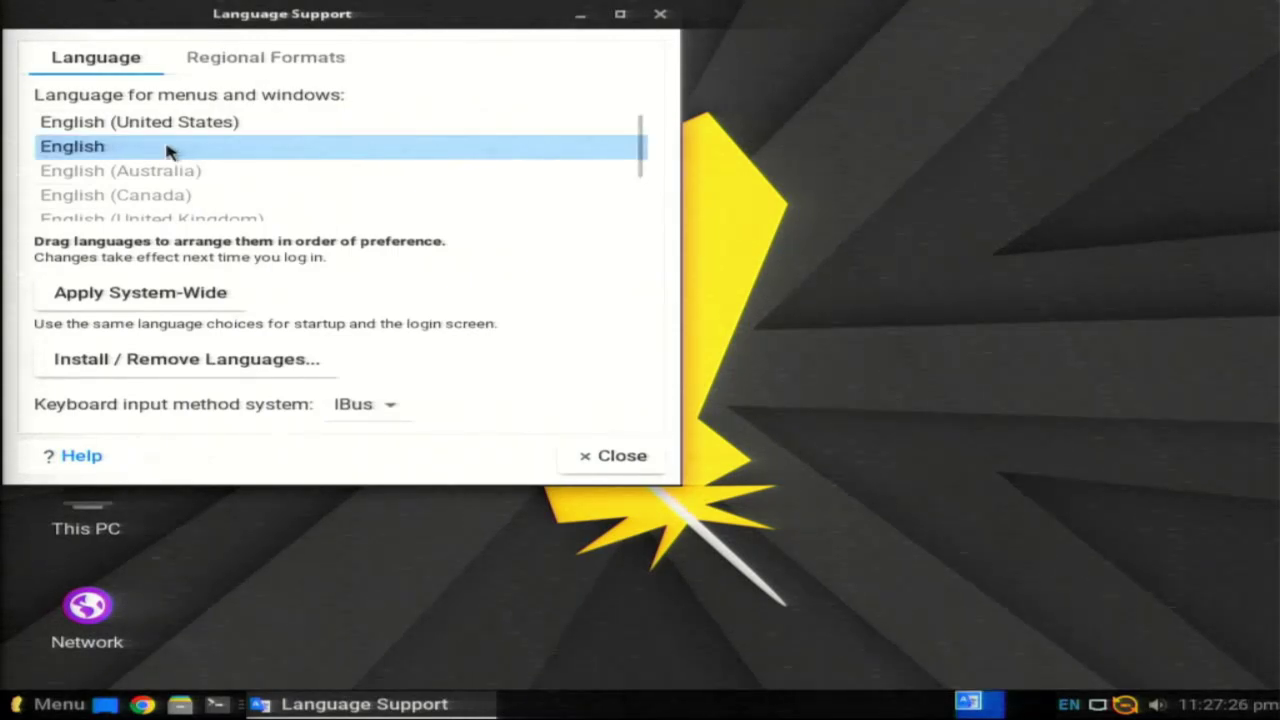
left_click_drag(166, 148, 216, 196)
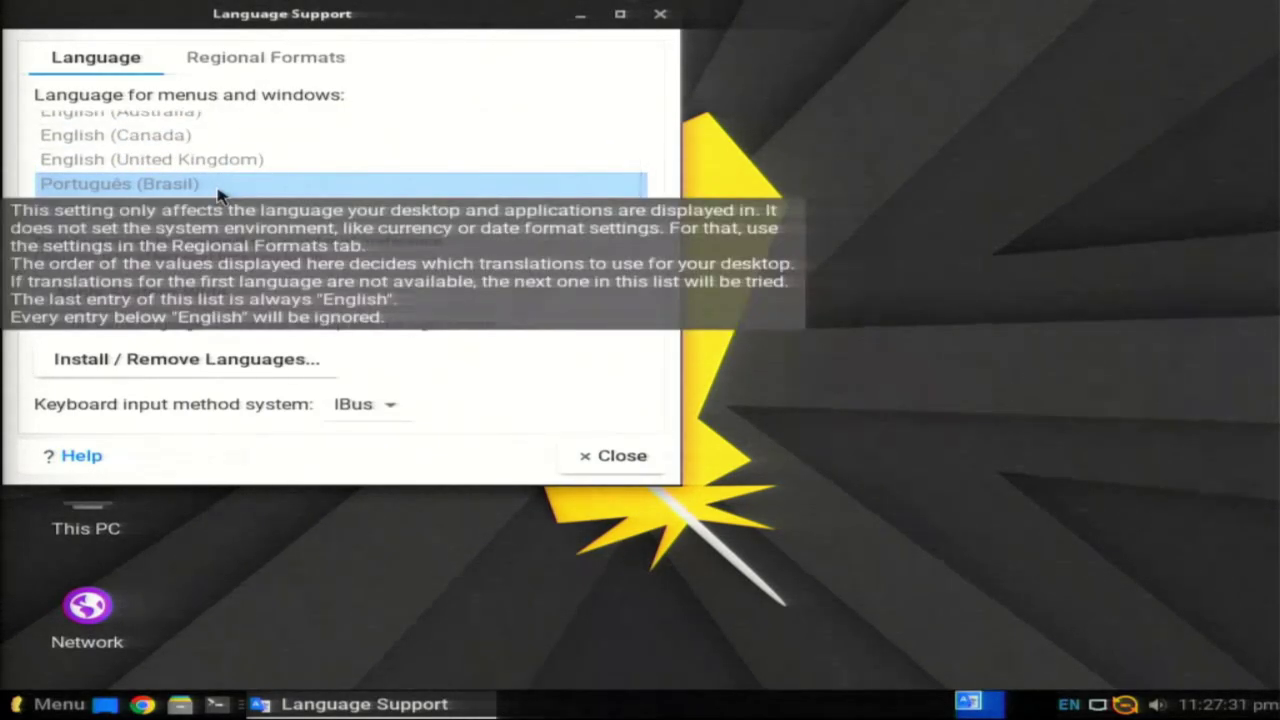
left_click_drag(224, 190, 240, 121)
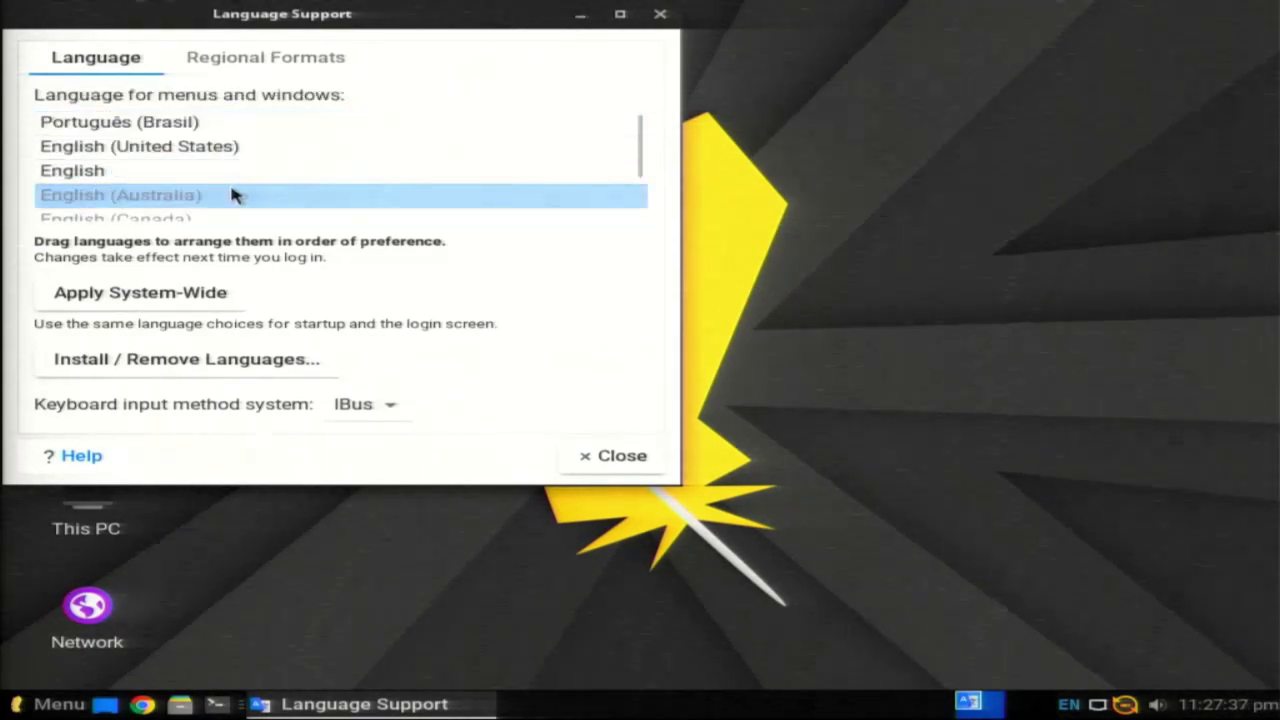
scroll(240, 194, "down", 1)
scroll(251, 194, "up", 1)
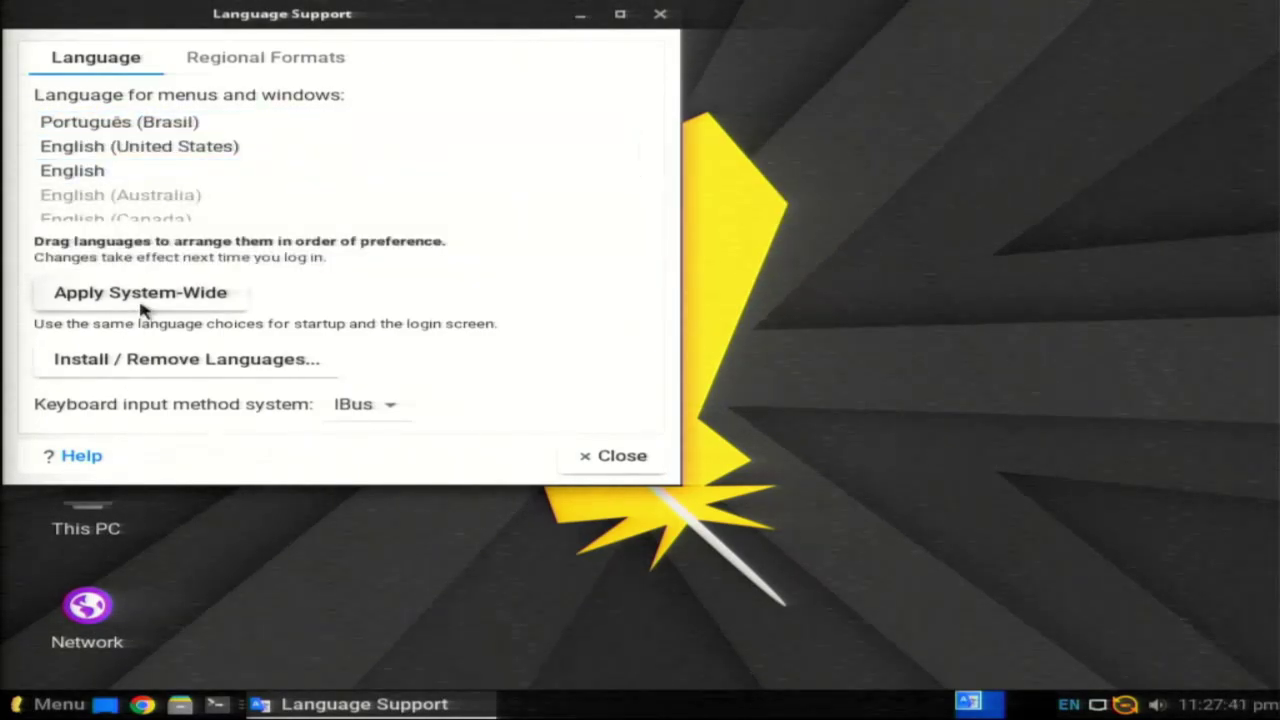
Step: Apply the language order system-wide, entering the password and dismissing the failed authentication prompt
left_click(108, 302)
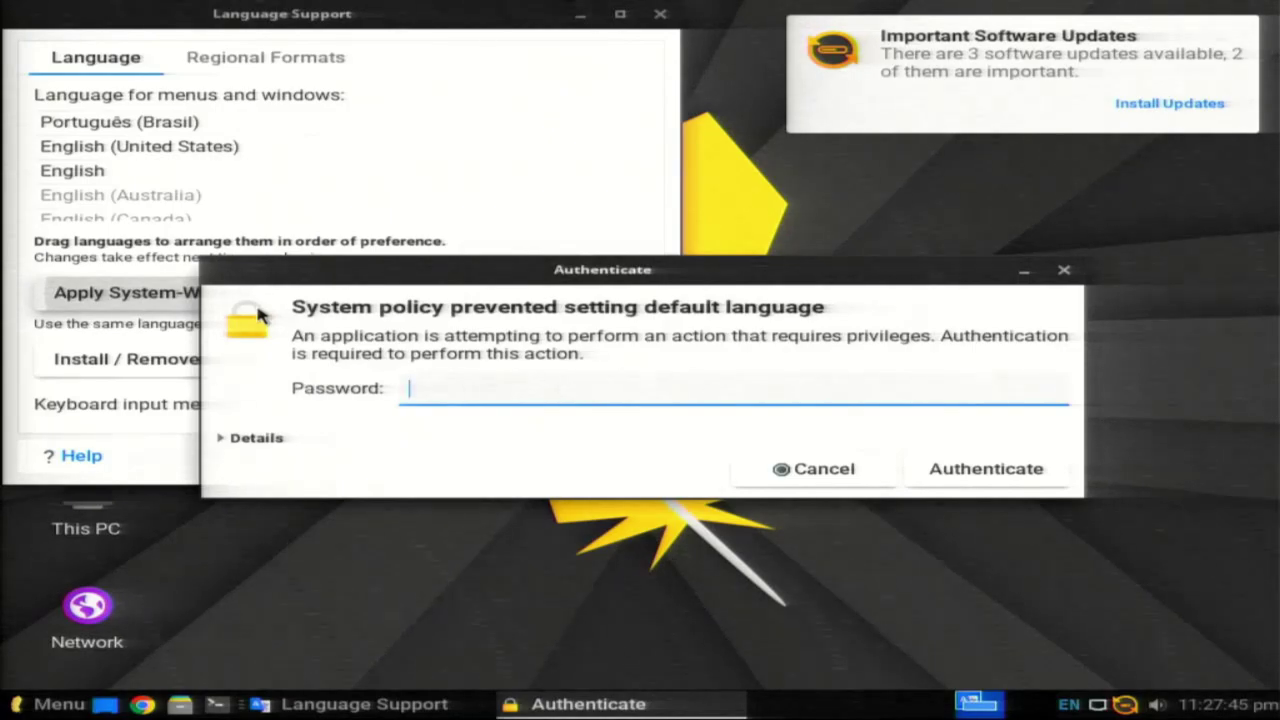
type("123")
key("Return")
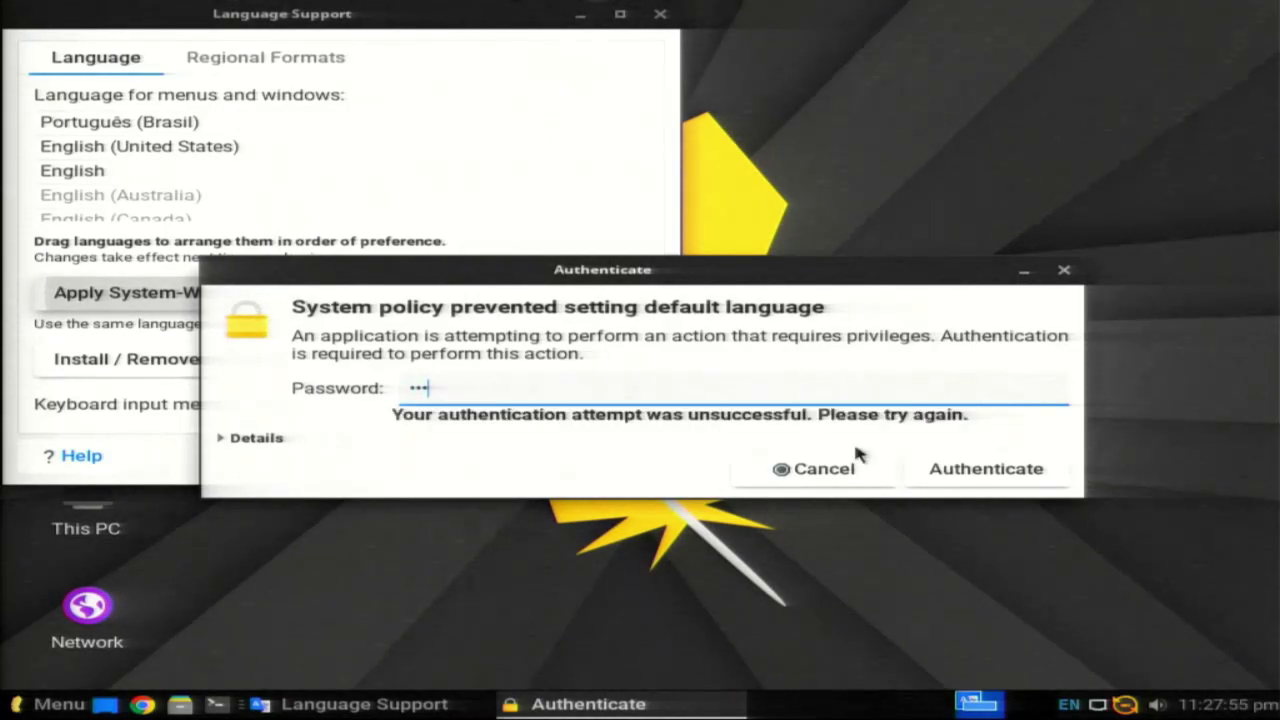
left_click(845, 466)
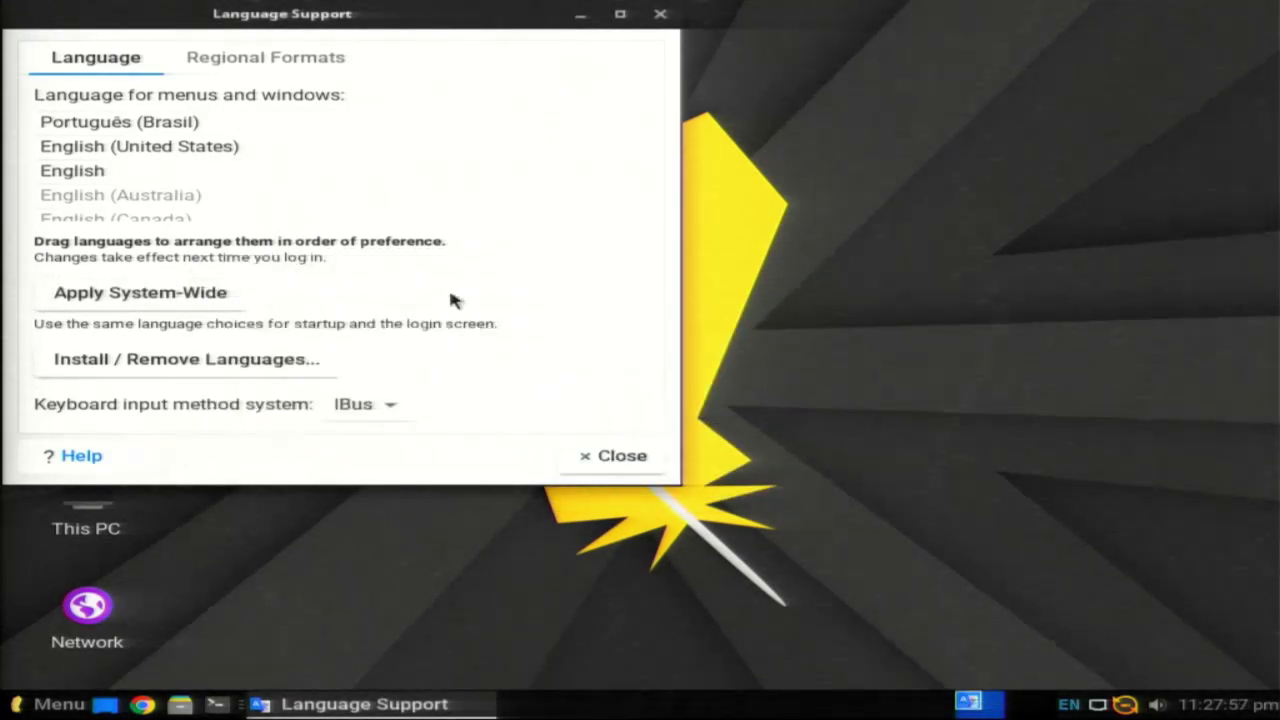
Step: Check the English variants in the list, finishing with Português (Brasil) selected
left_click(263, 216)
left_click(258, 152)
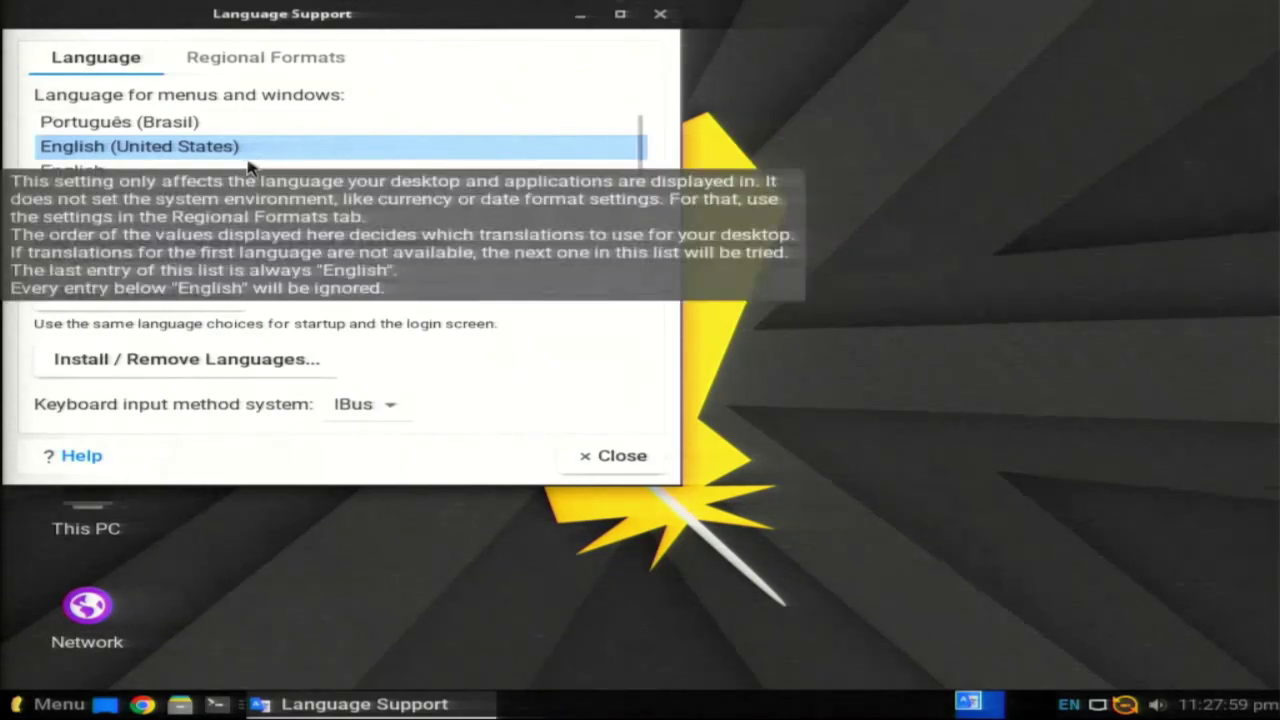
left_click(523, 197)
left_click(186, 148)
left_click(176, 174)
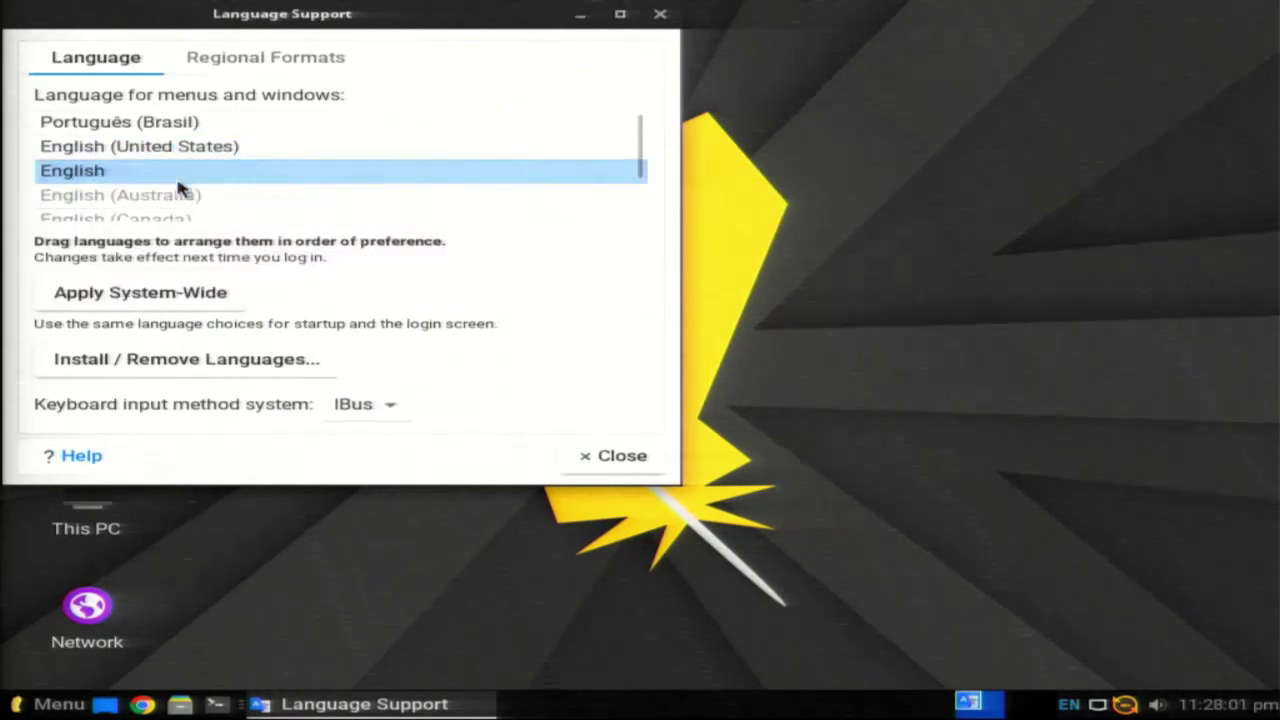
left_click(237, 123)
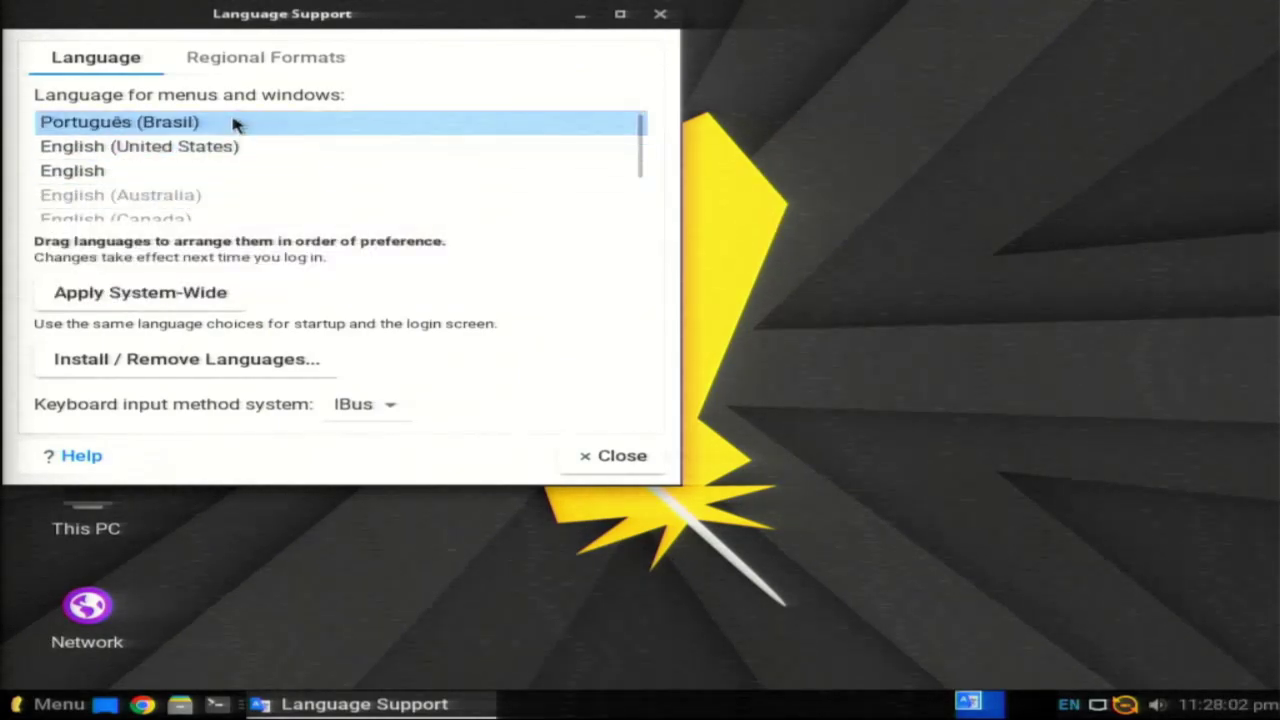
Step: Set the regional format to Português (Brasil) and close Language Support
left_click(276, 62)
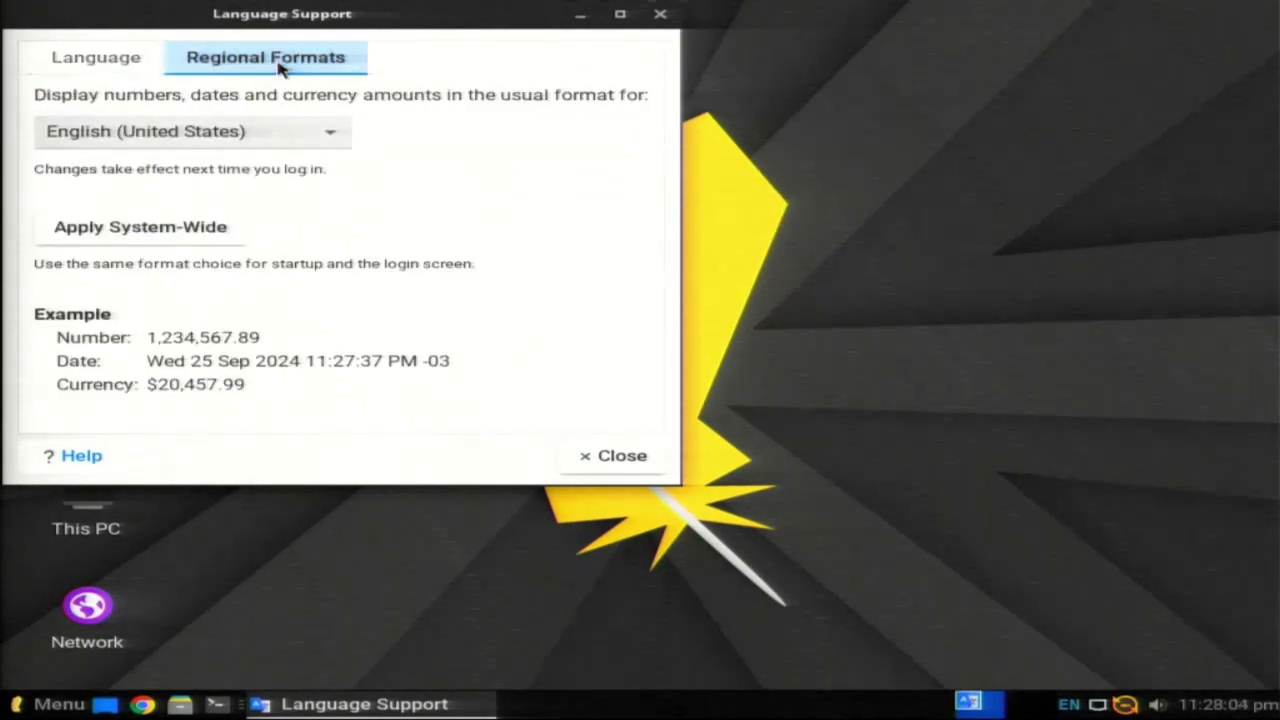
left_click(274, 139)
left_click(272, 140)
left_click(270, 141)
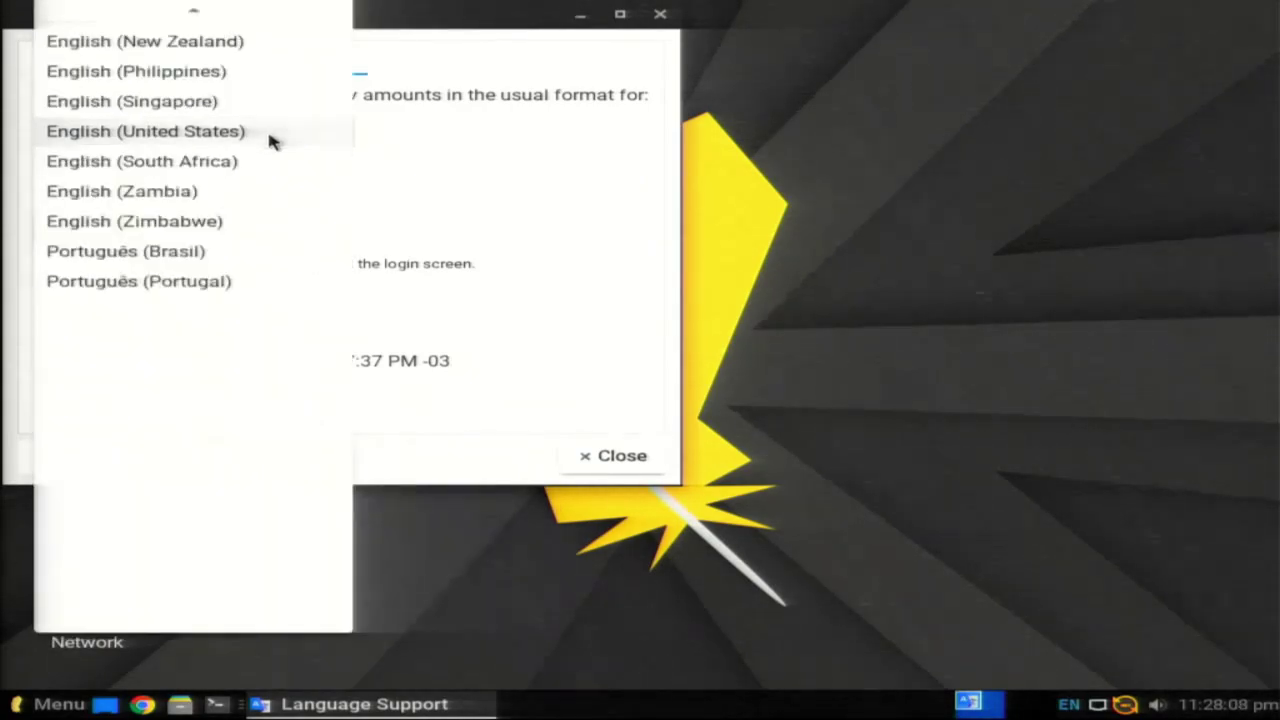
scroll(245, 200, "down", 1)
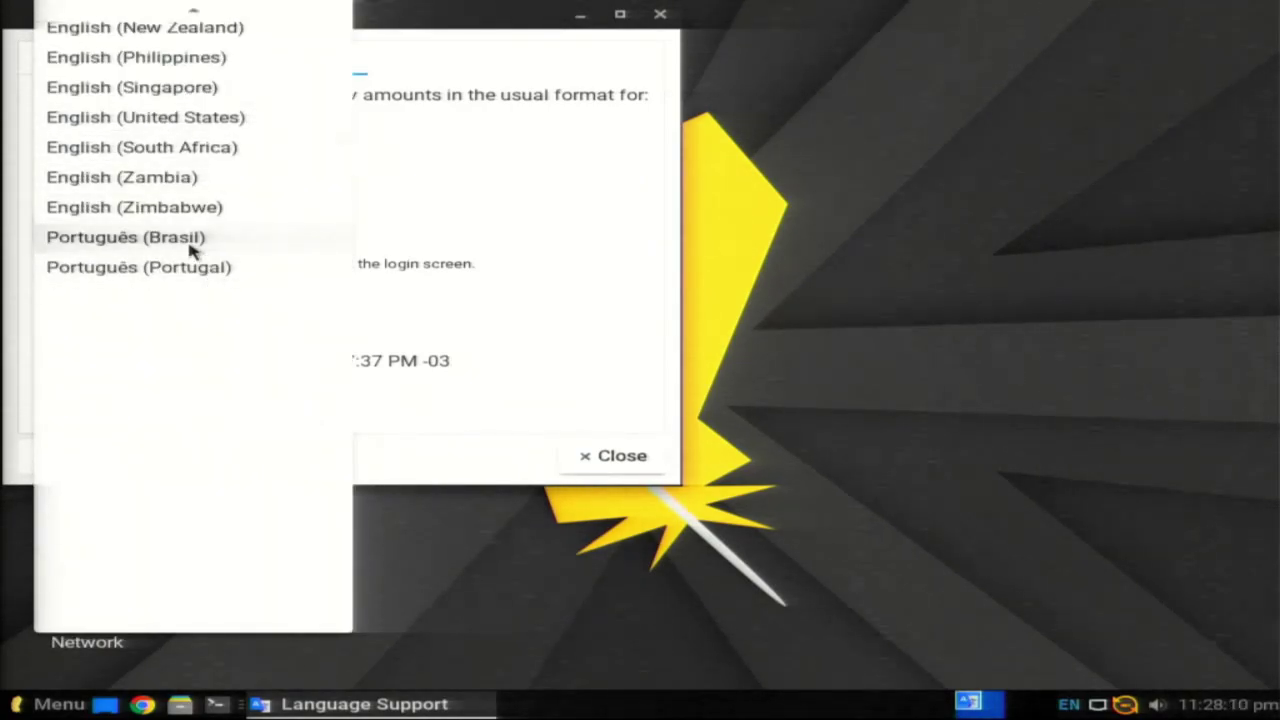
left_click(190, 250)
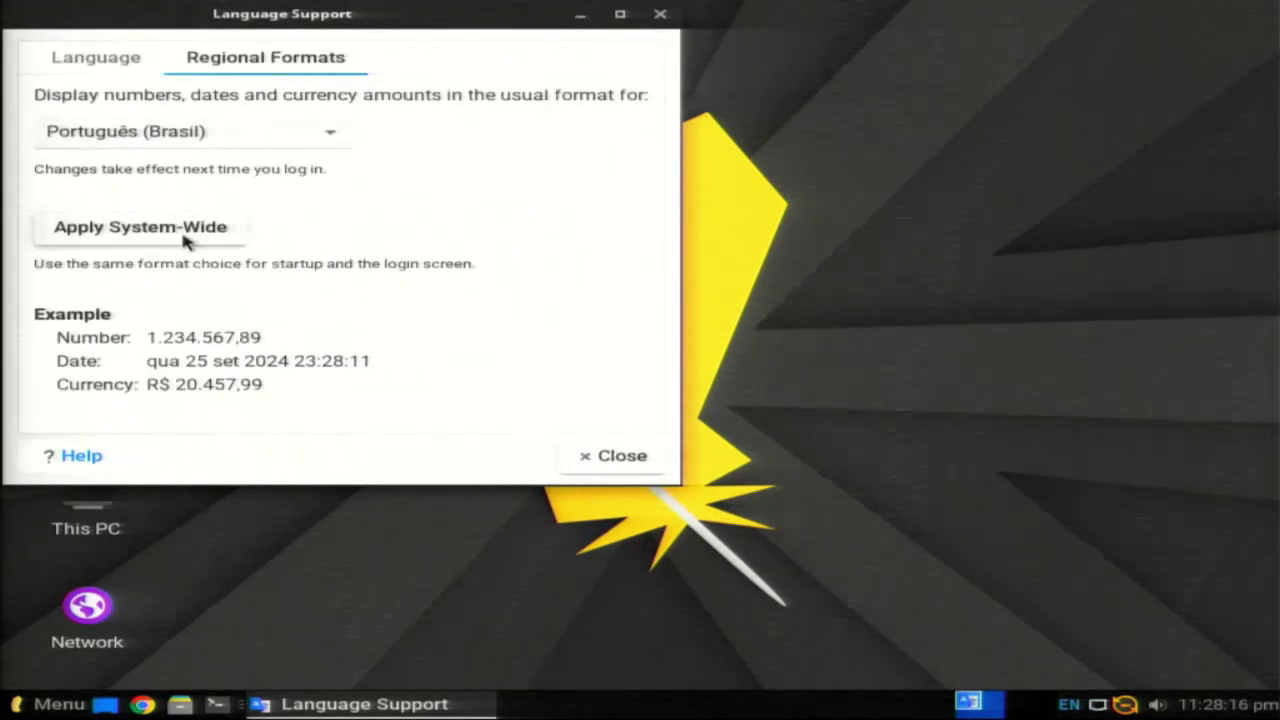
left_click(124, 63)
left_click(240, 146)
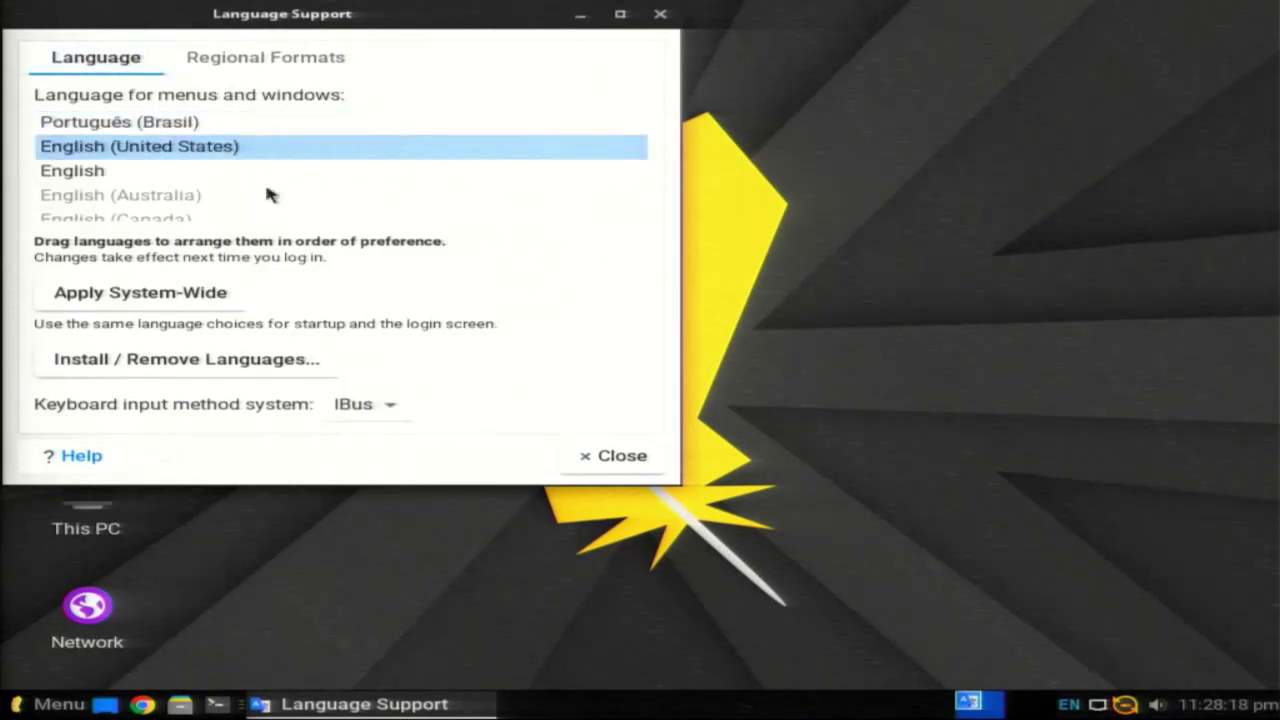
left_click(634, 464)
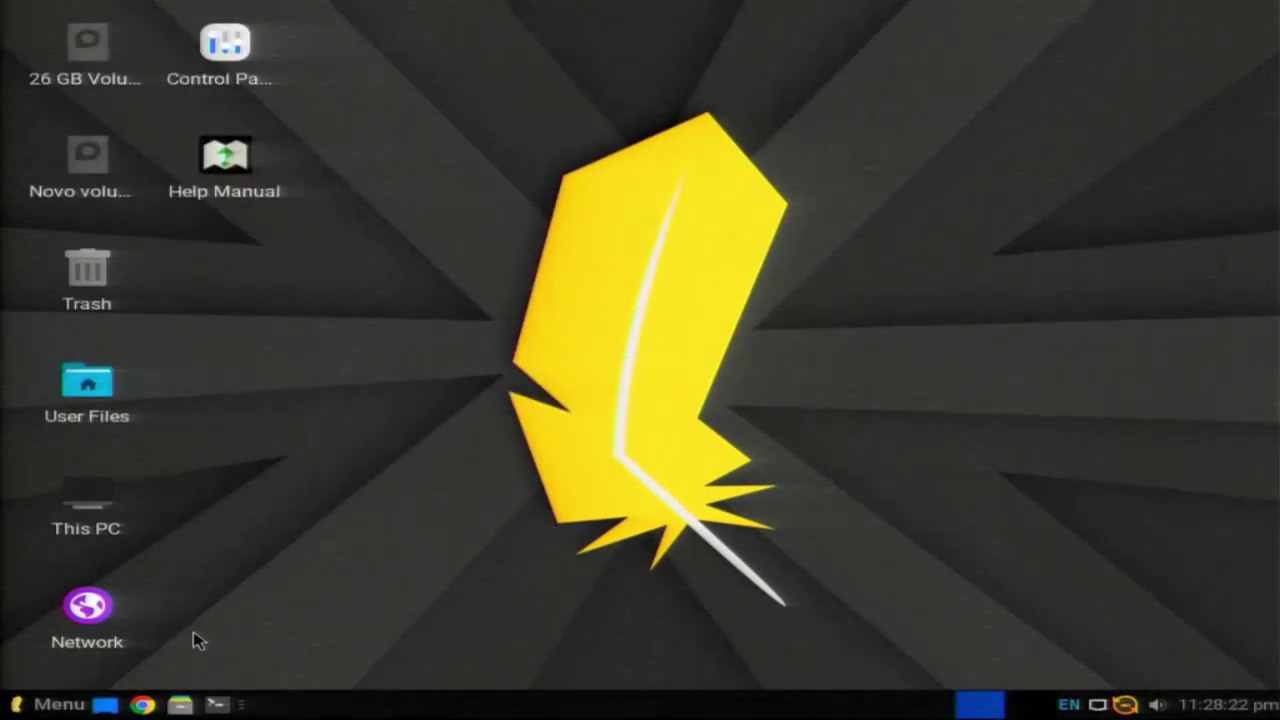
Step: Search the Whisker Menu for 'apa' and launch Appearance
left_click(45, 704)
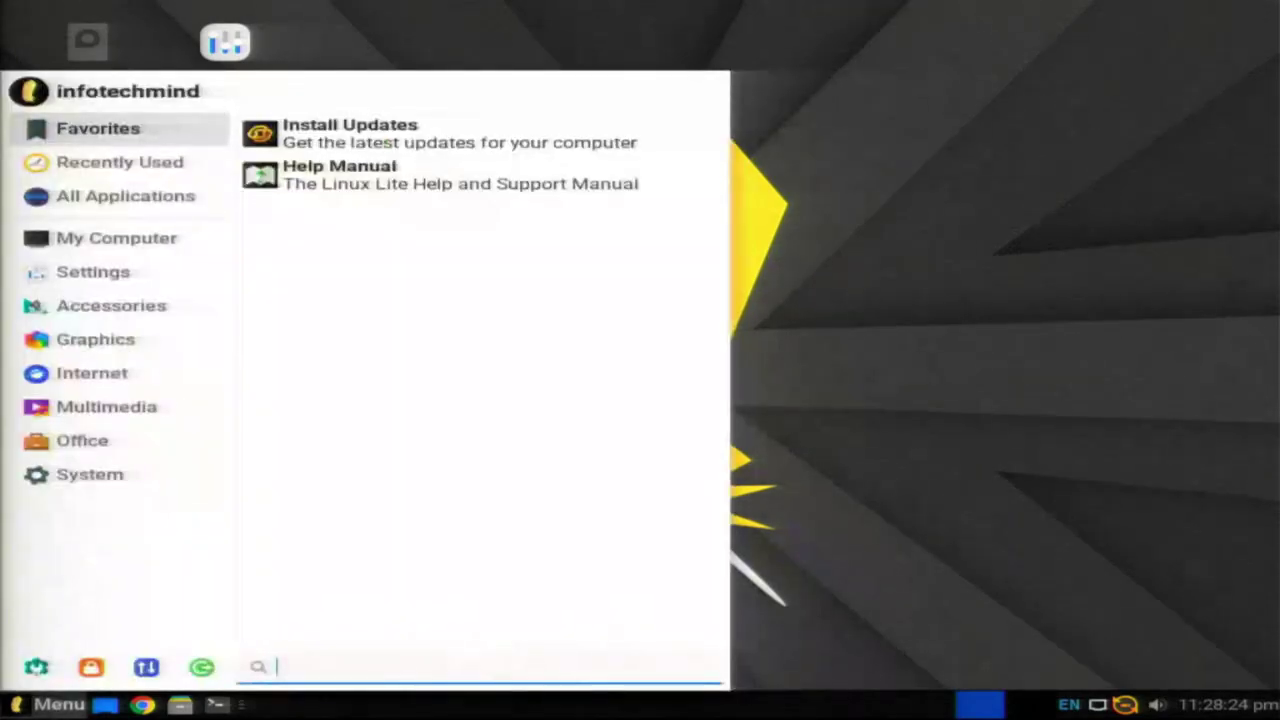
key("super")
key("super")
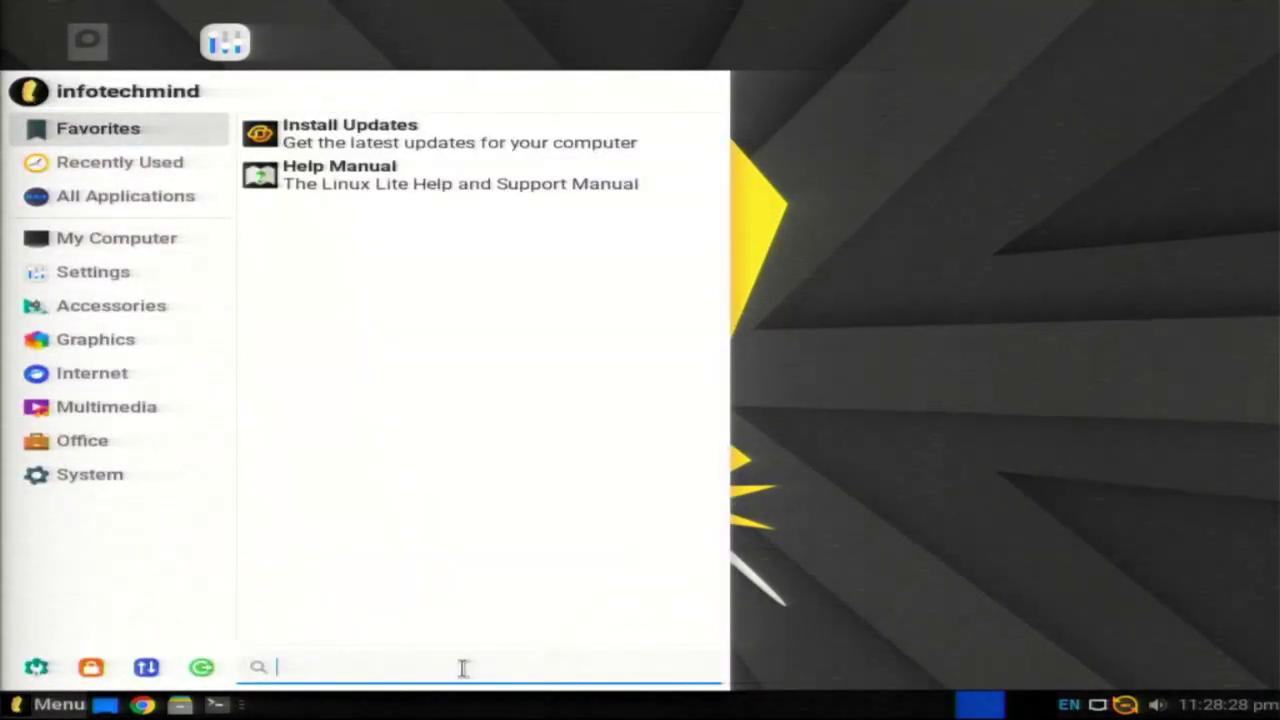
type("apa")
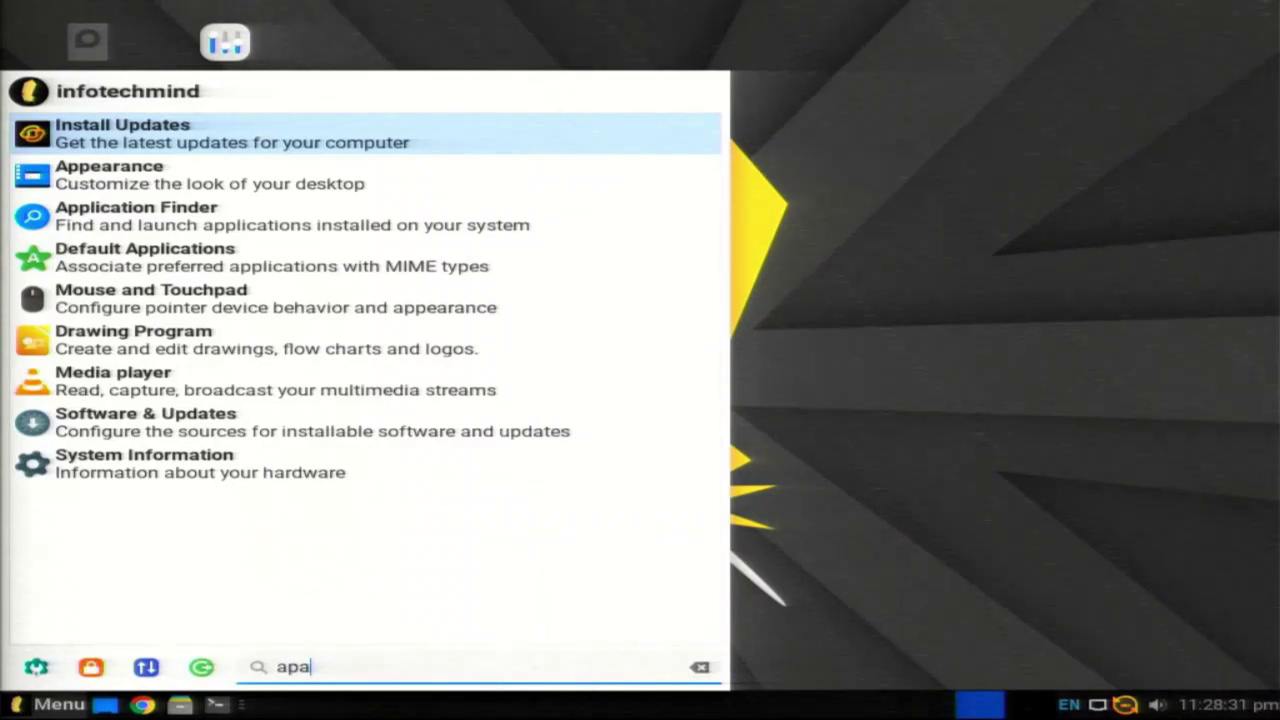
left_click(68, 185)
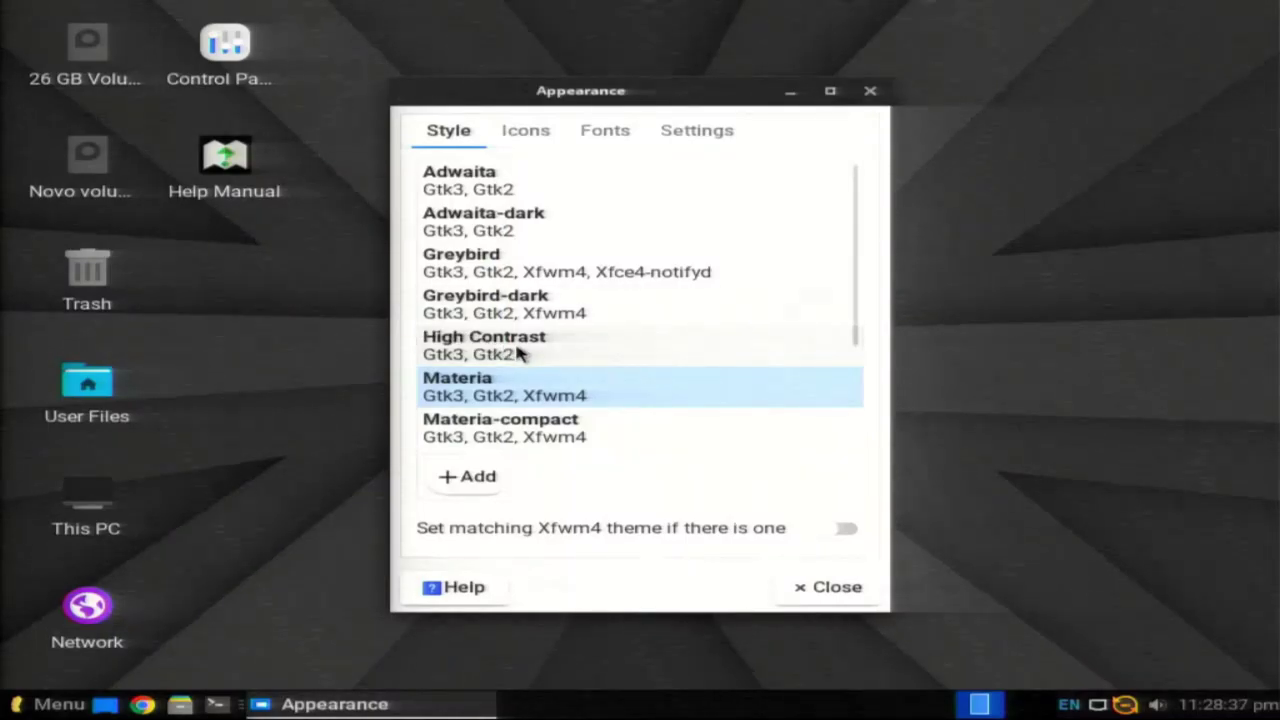
Step: Compare Materia-light and Materia-dark styles, finishing on Materia-dark-compact
scroll(517, 352, "down", 3)
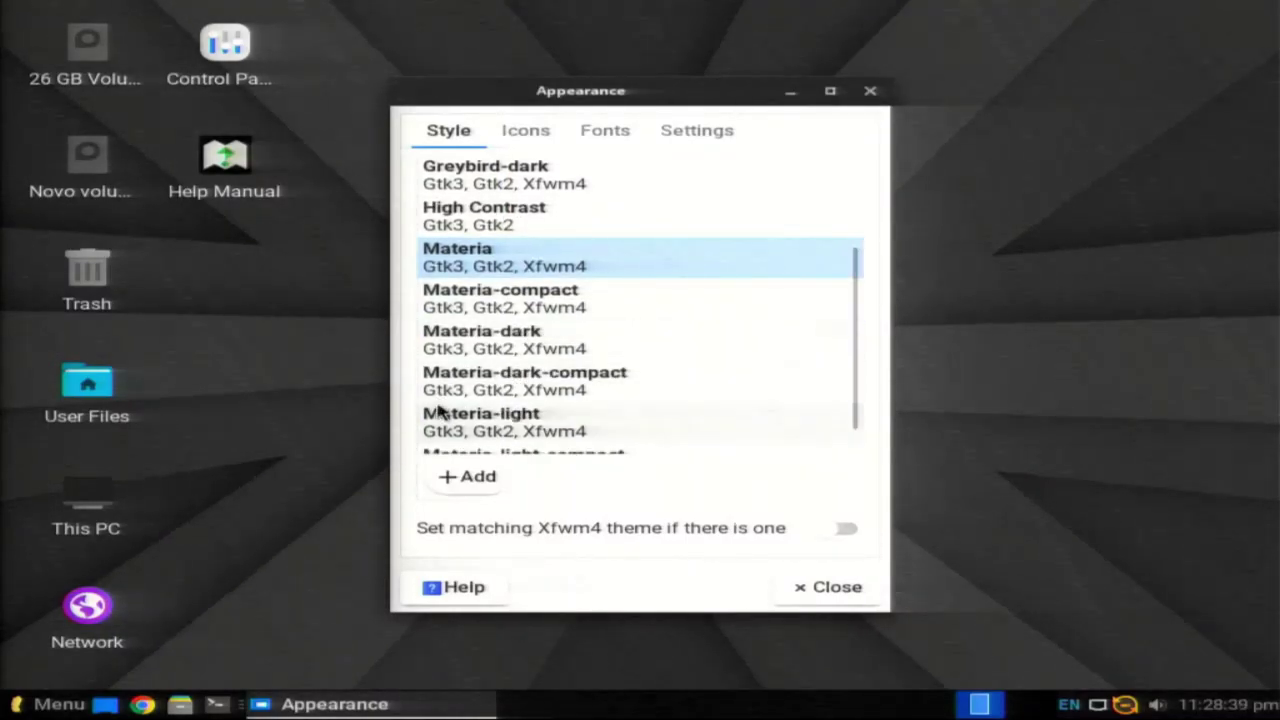
left_click(490, 340)
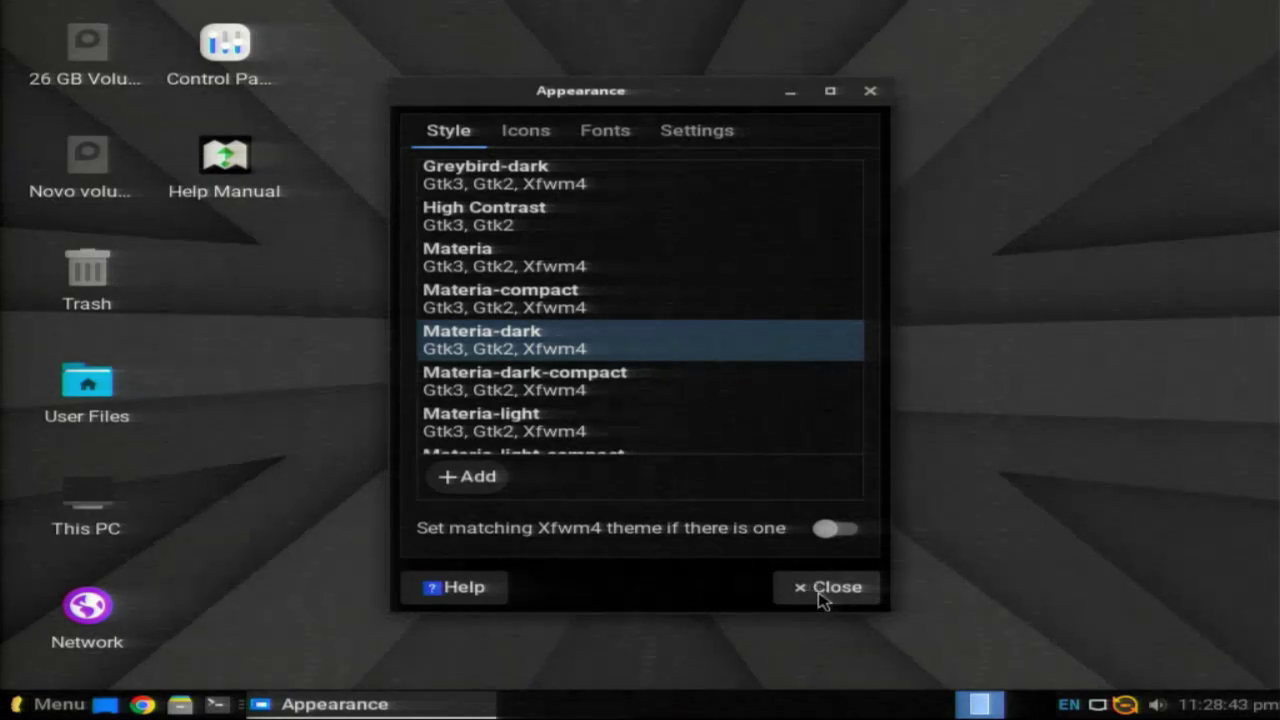
left_click(503, 410)
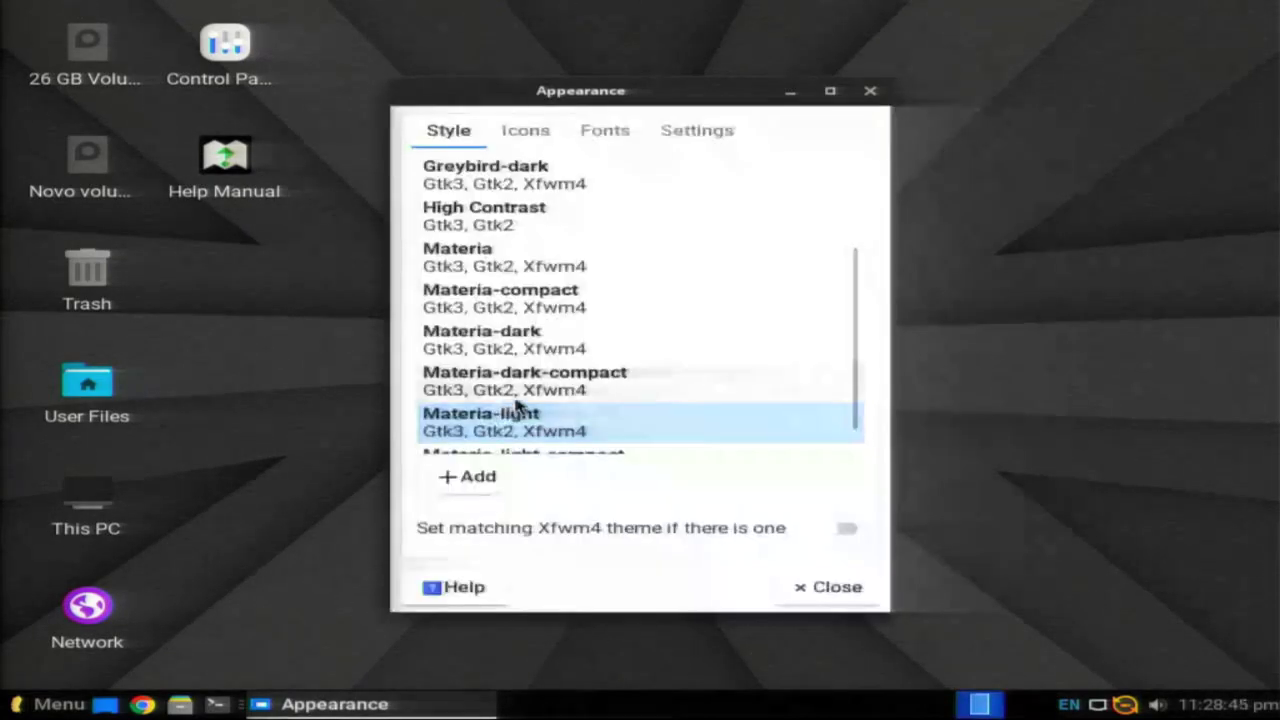
left_click(540, 391)
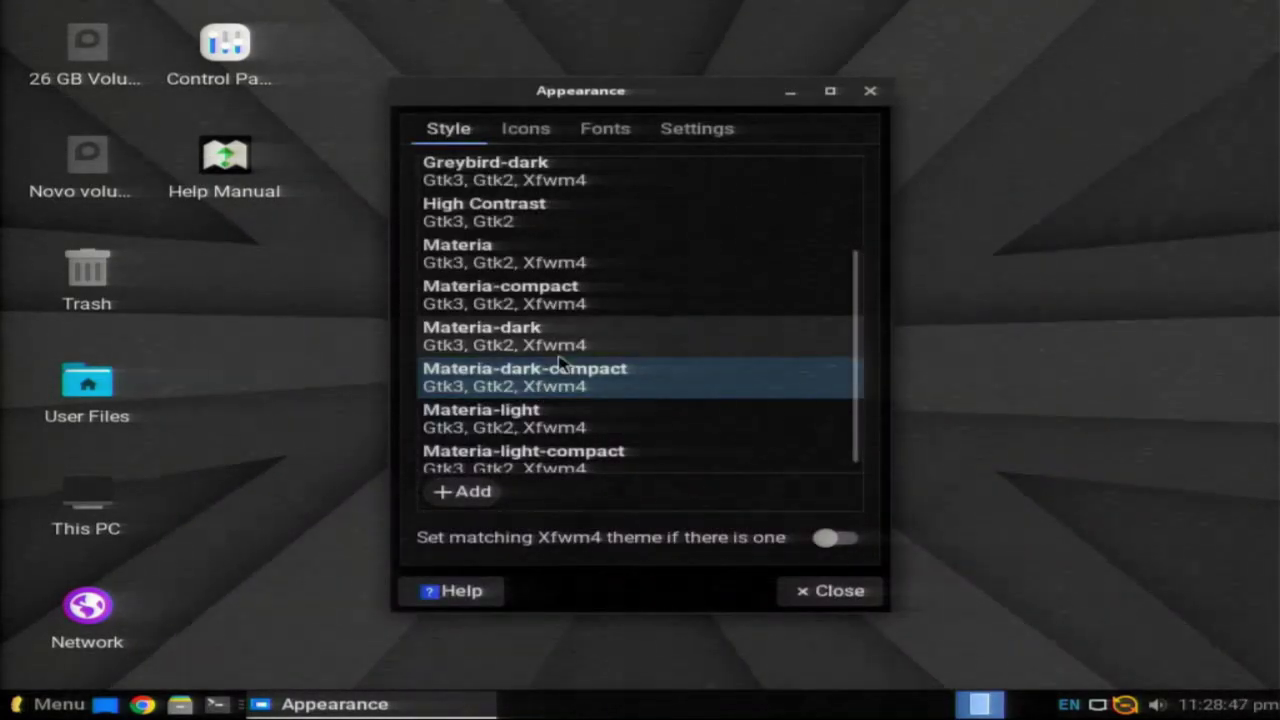
left_click(562, 345)
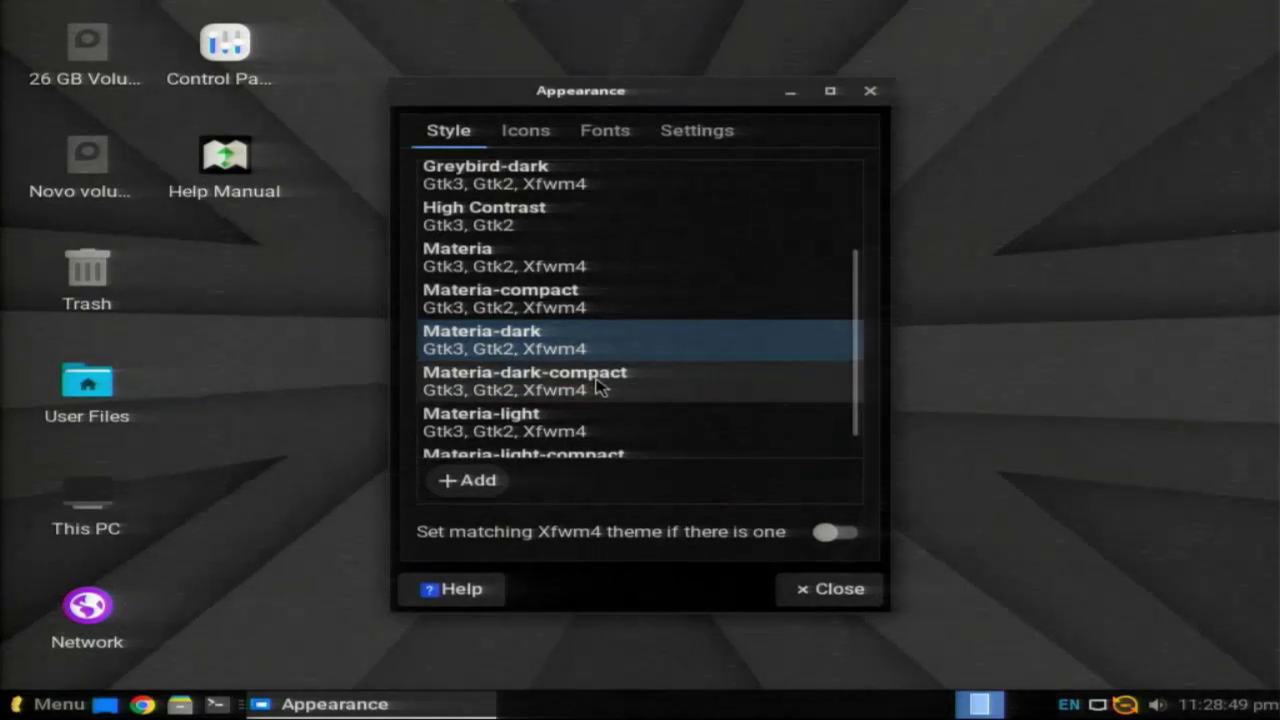
left_click(564, 386)
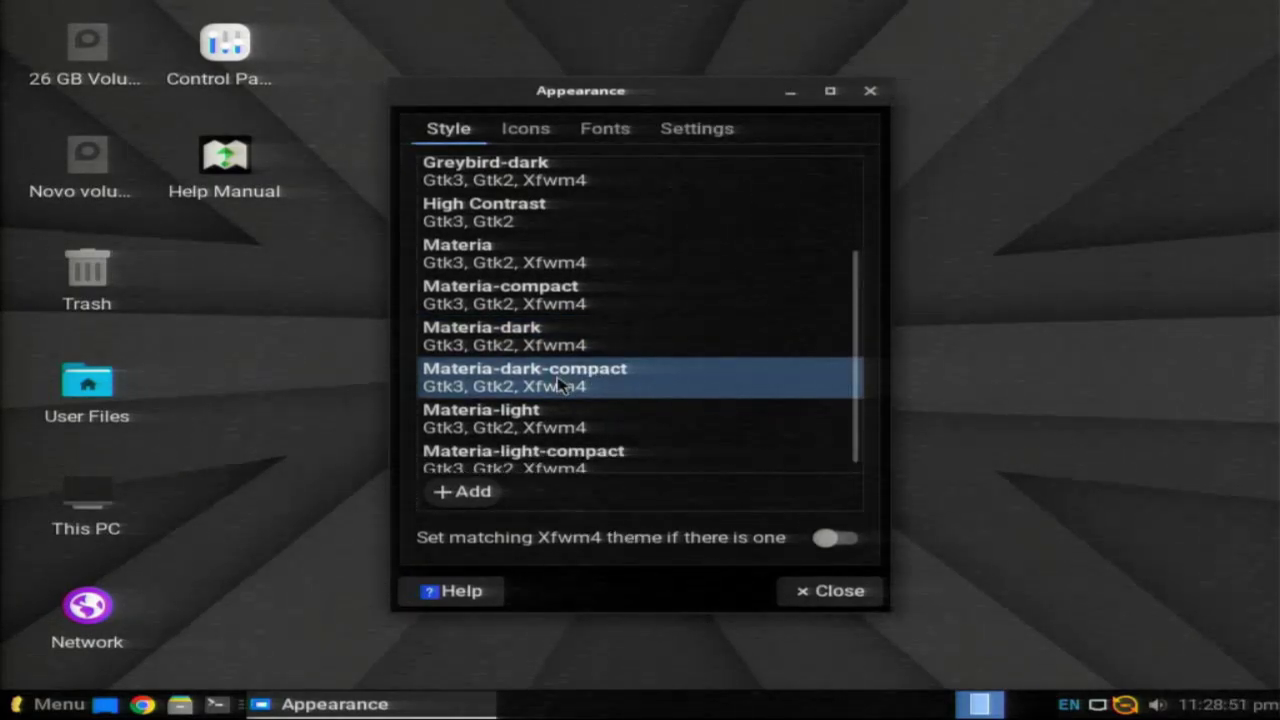
left_click(576, 345)
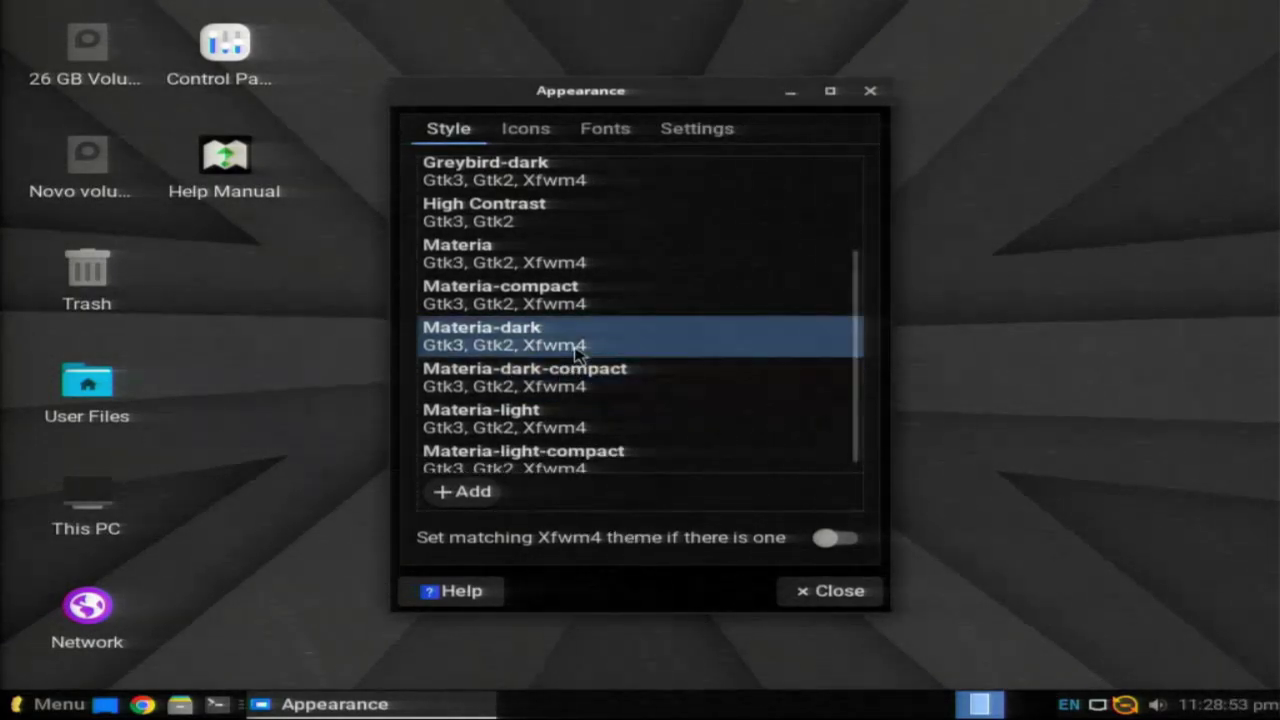
left_click(558, 383)
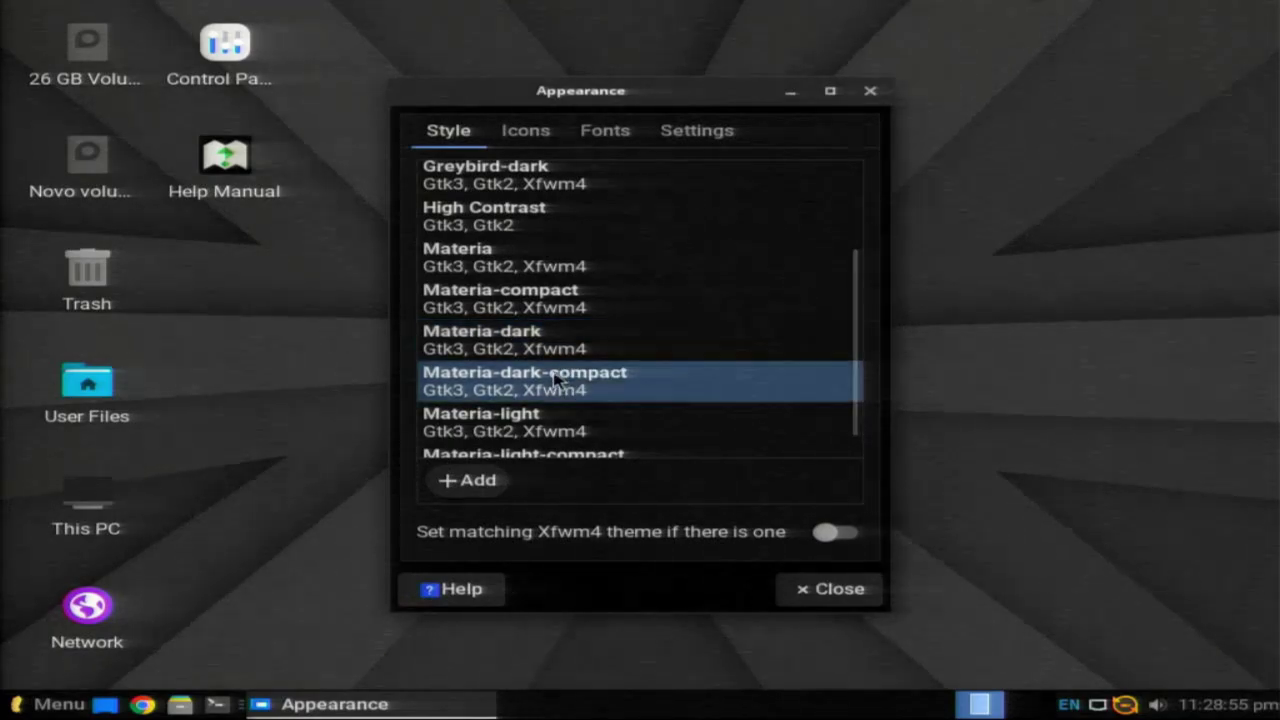
scroll(560, 390, "down", 1)
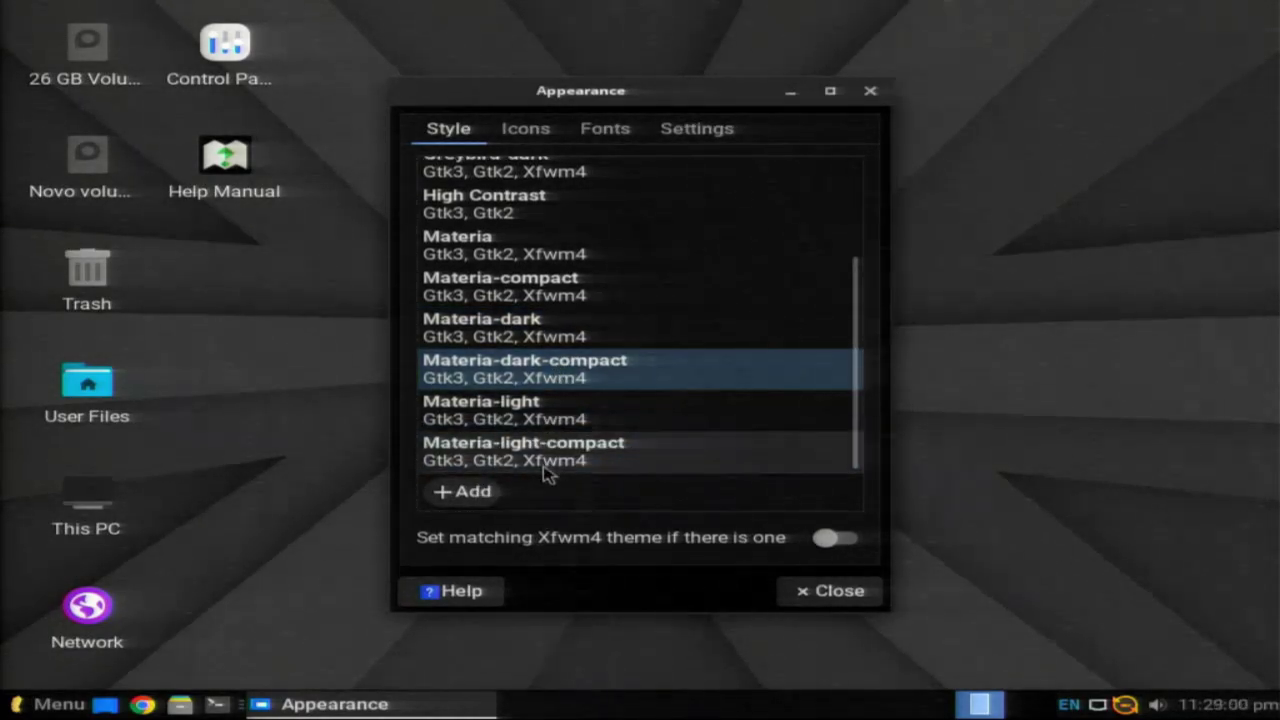
scroll(534, 265, "up", 3)
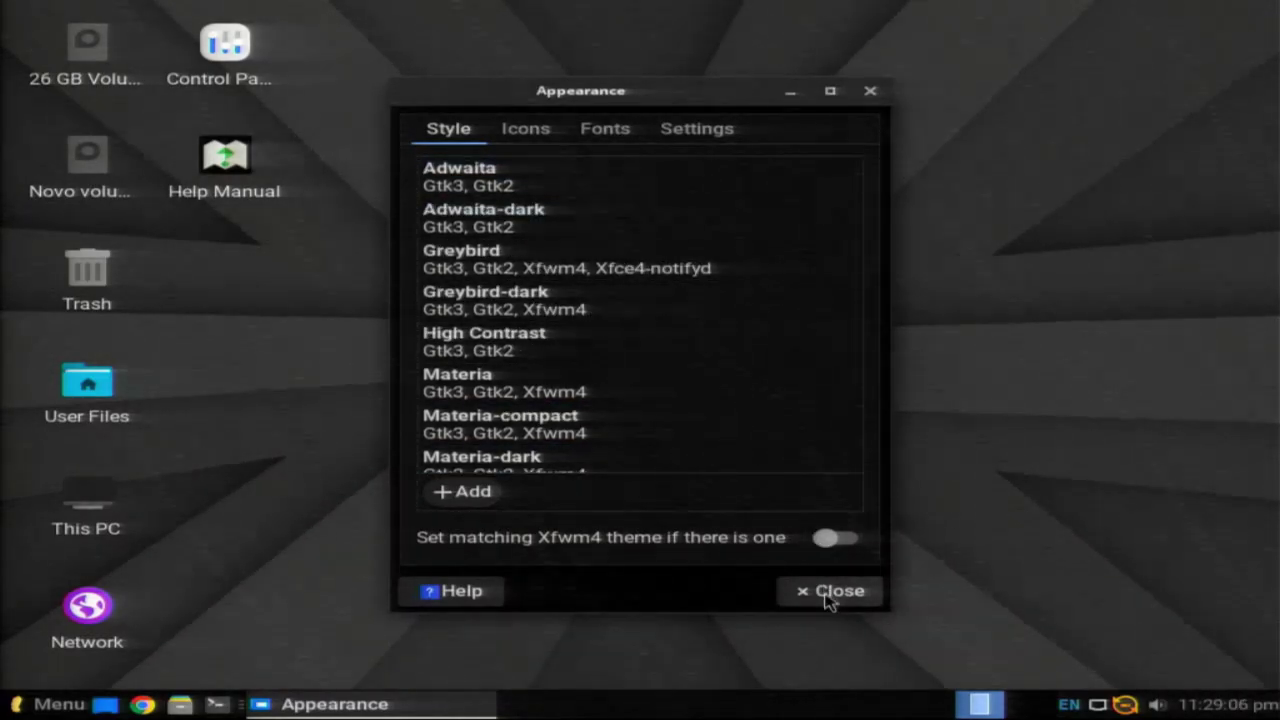
Step: Try the Adwaita-dark, Greybird, High Contrast and Greybird-dark styles
left_click(520, 232)
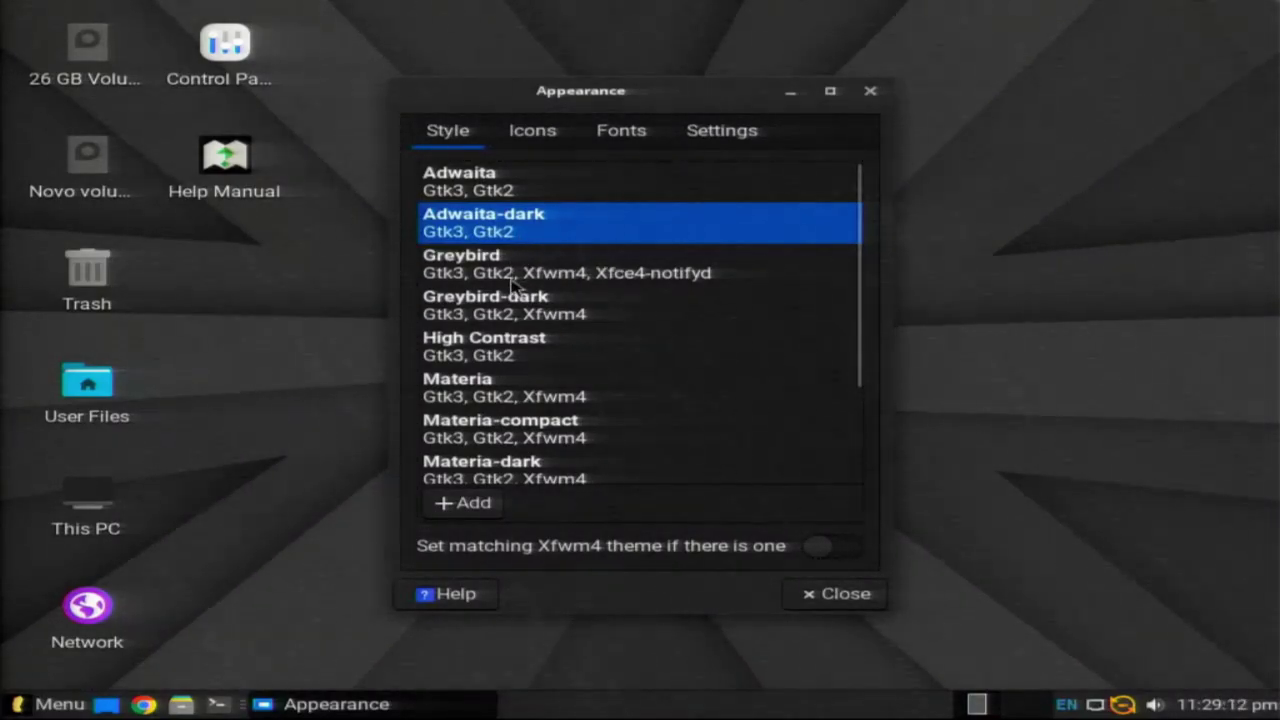
left_click(511, 289)
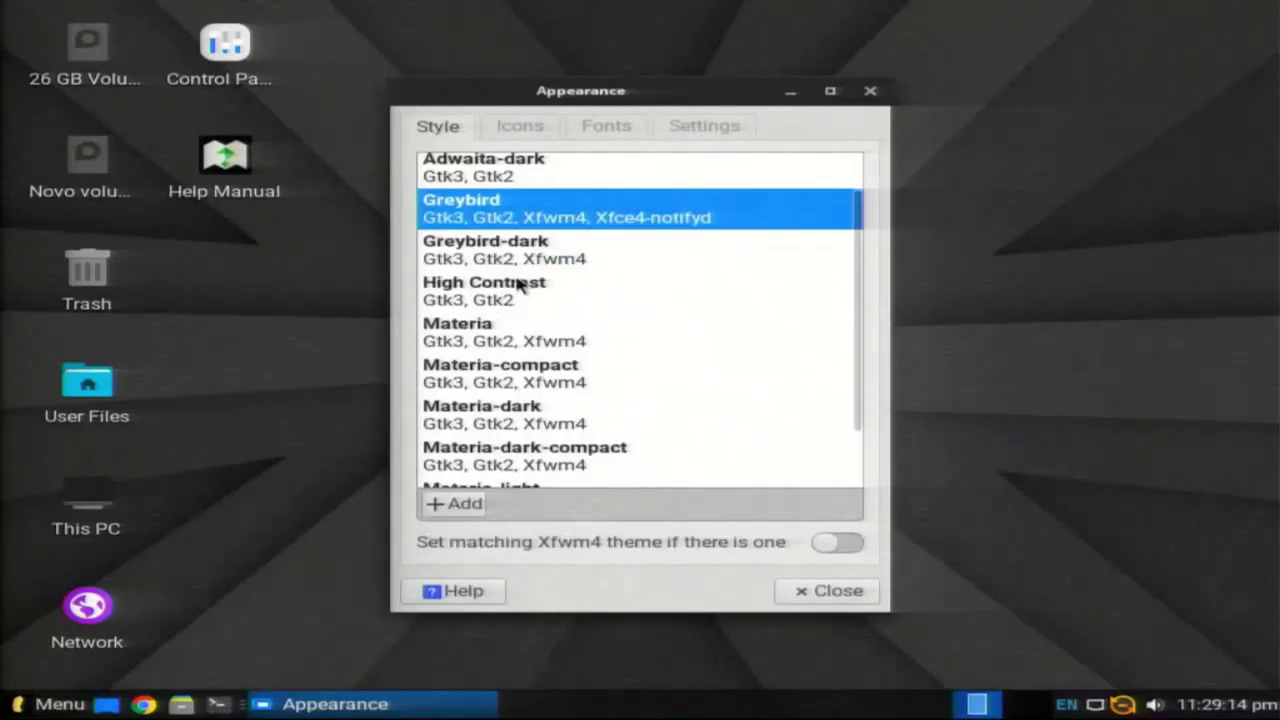
left_click(522, 286)
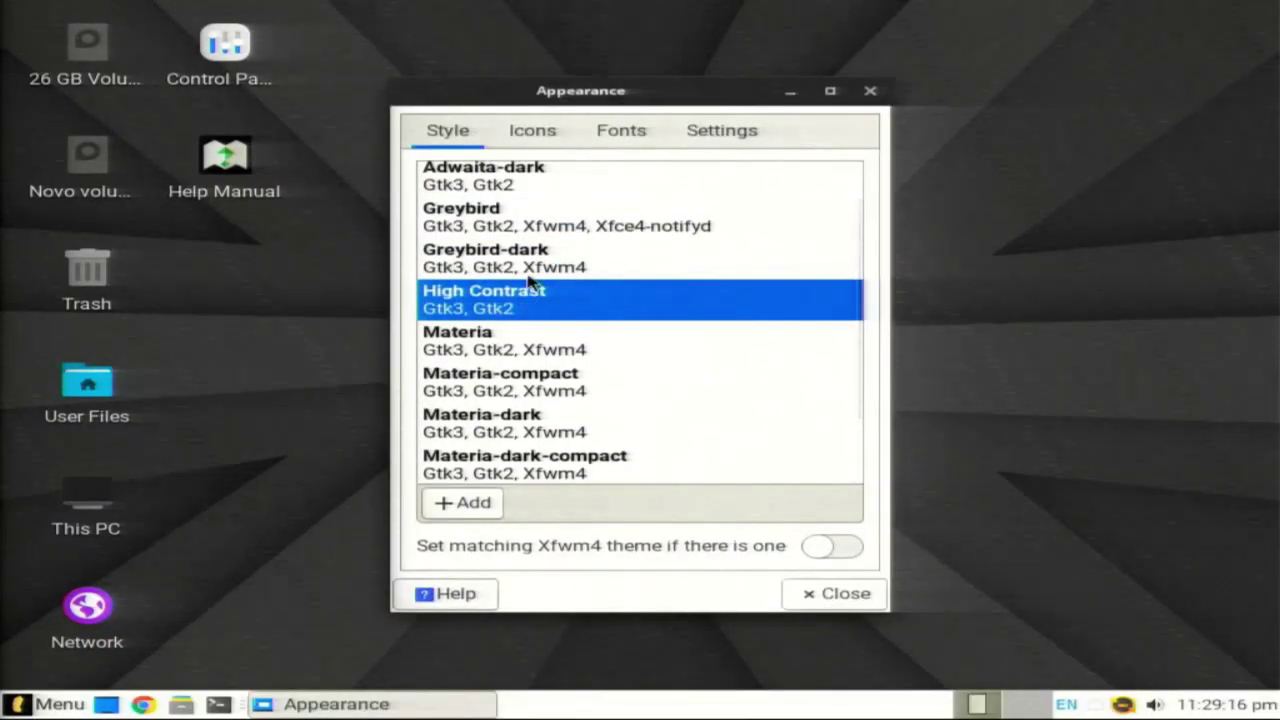
left_click(529, 266)
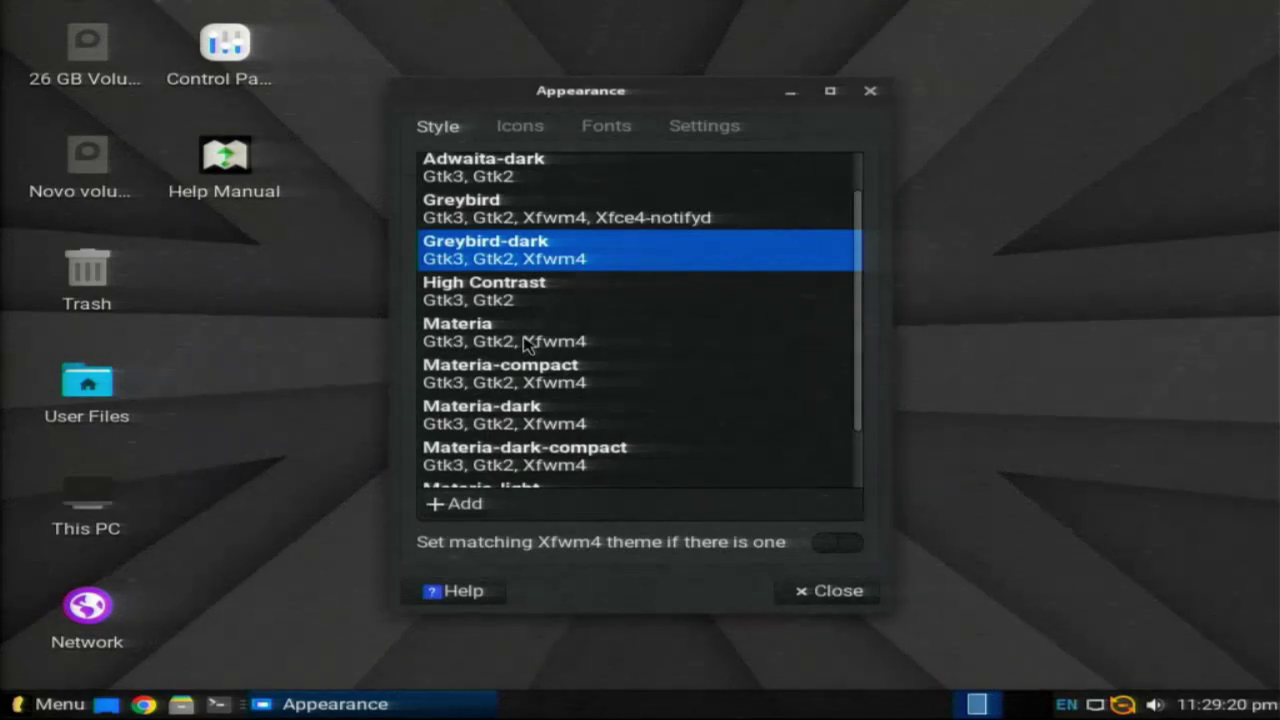
left_click(518, 300)
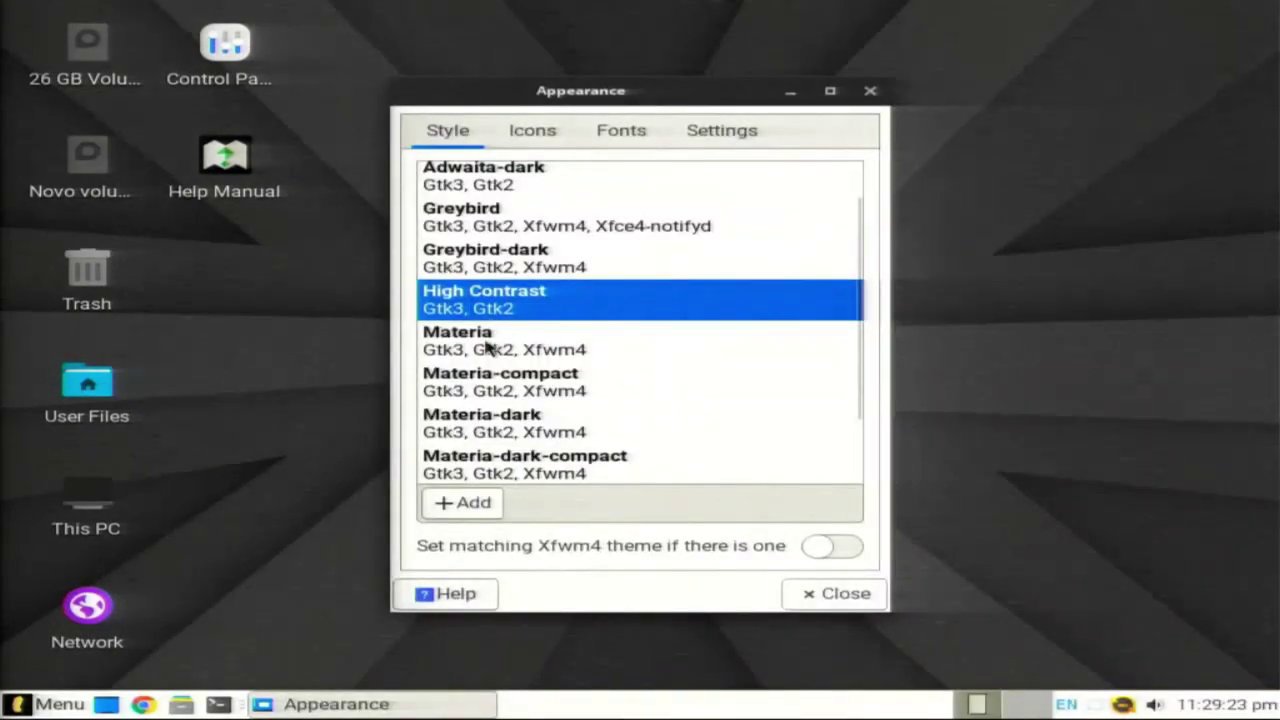
Step: Cycle through Materia, Materia-compact and Materia-dark, settling on Materia-dark-compact
left_click(488, 345)
scroll(487, 346, "down", 1)
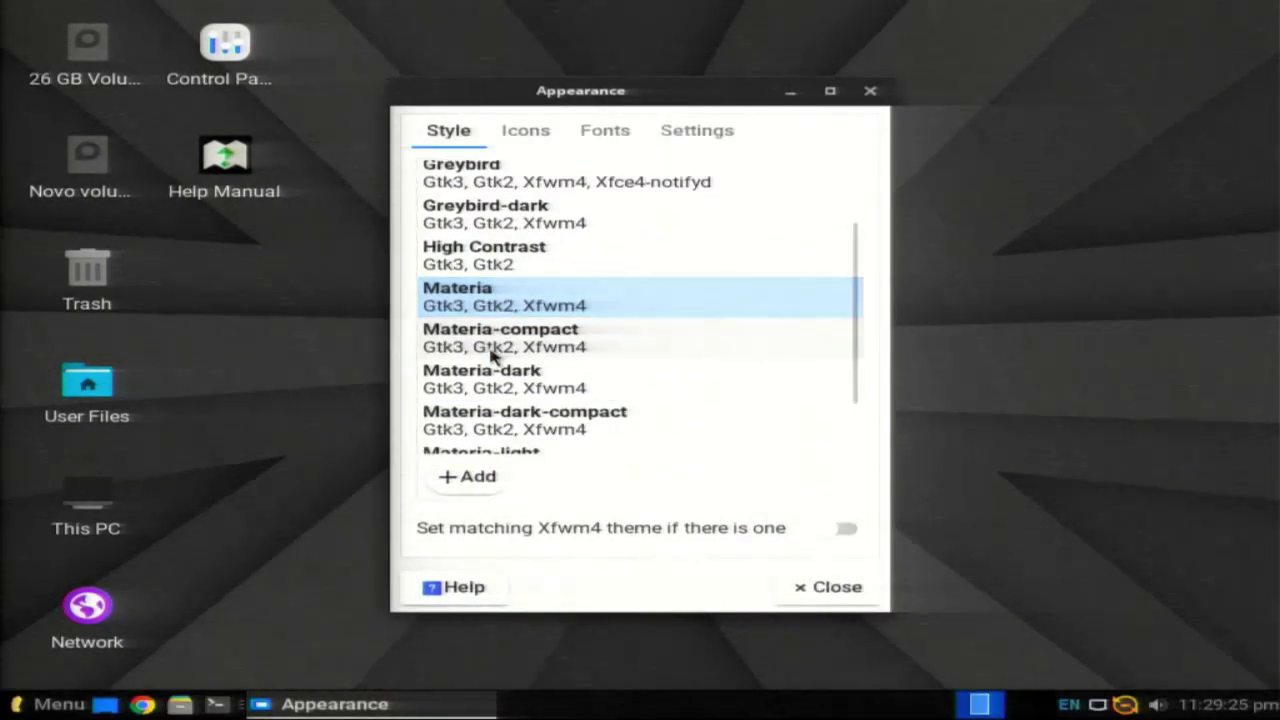
left_click(490, 347)
scroll(491, 356, "down", 1)
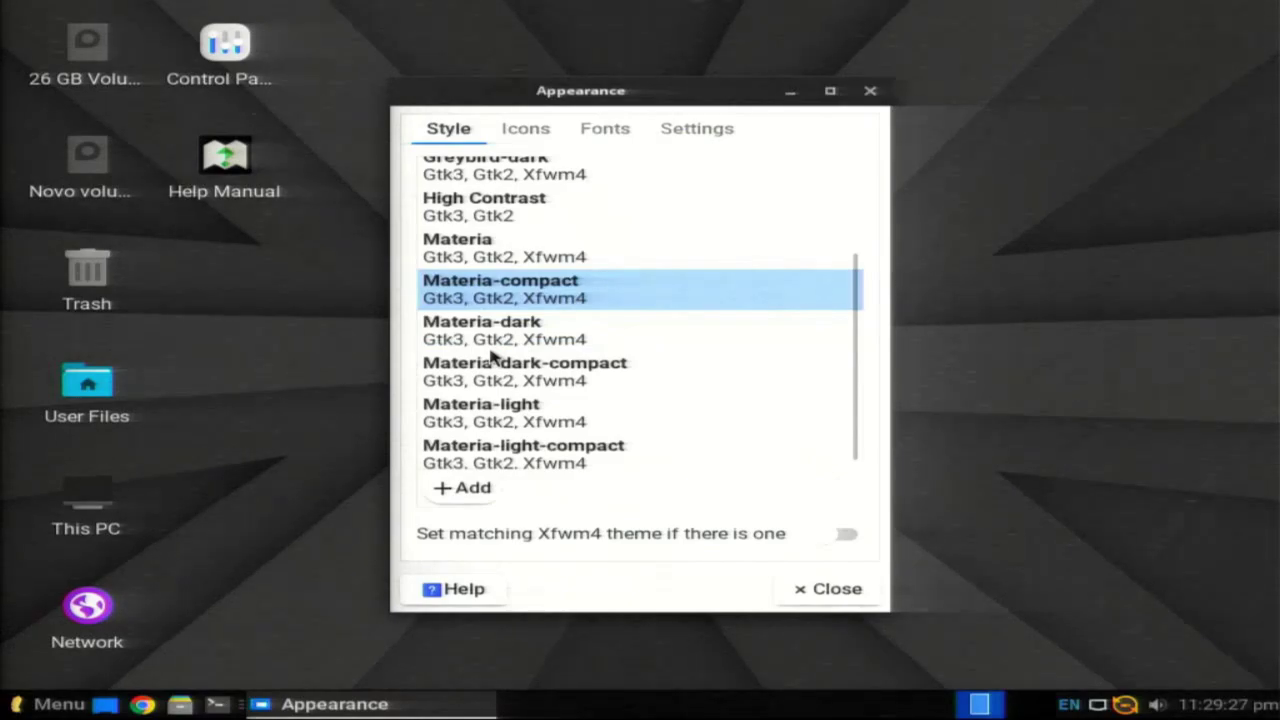
left_click(490, 348)
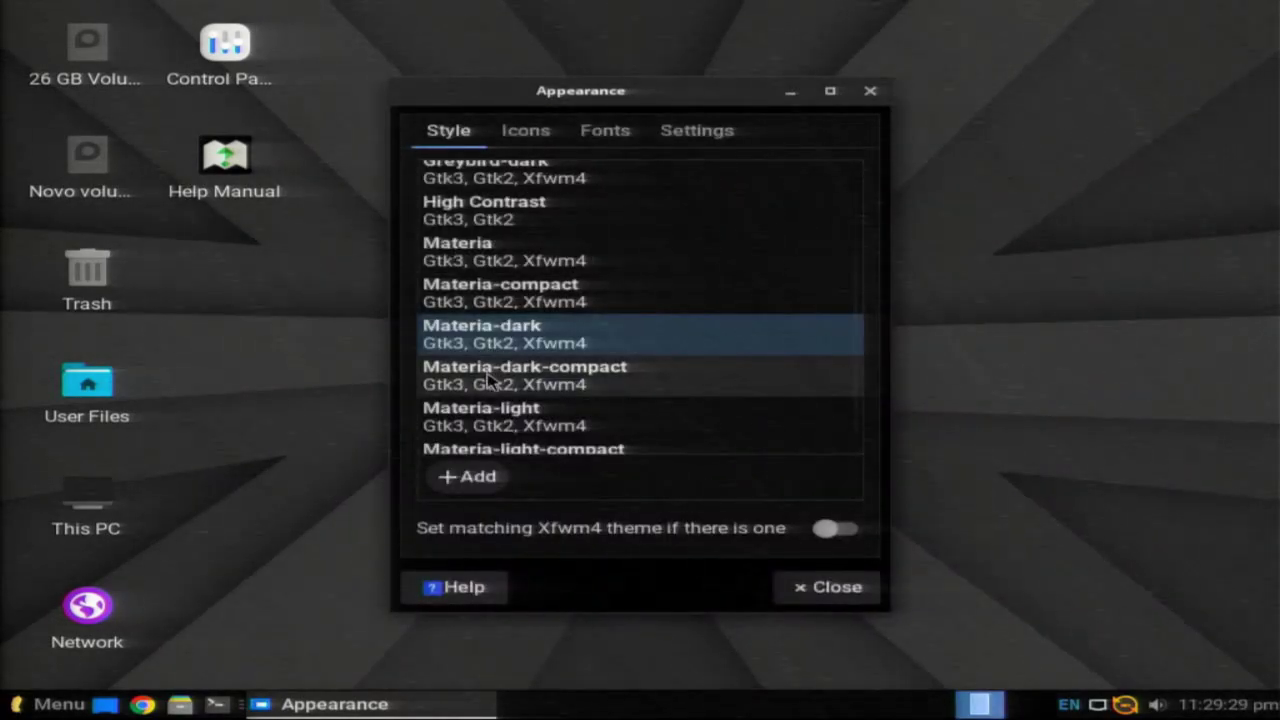
left_click(490, 381)
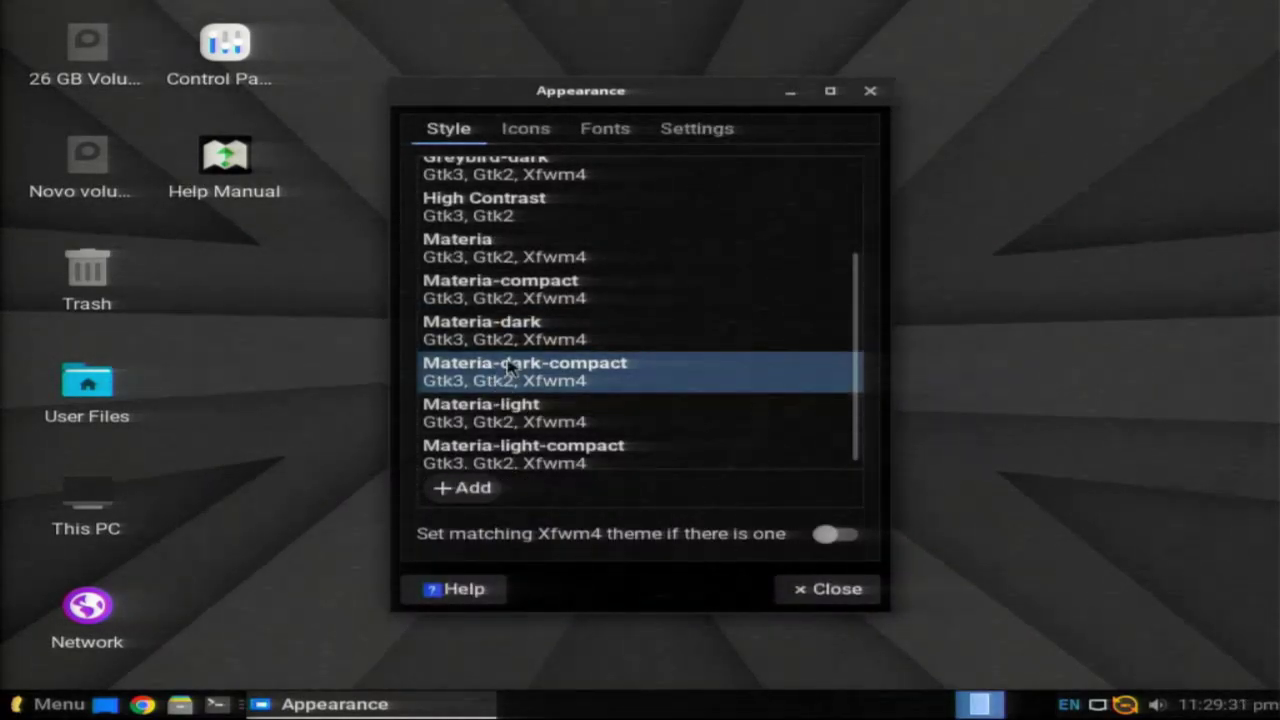
left_click(503, 340)
left_click(505, 372)
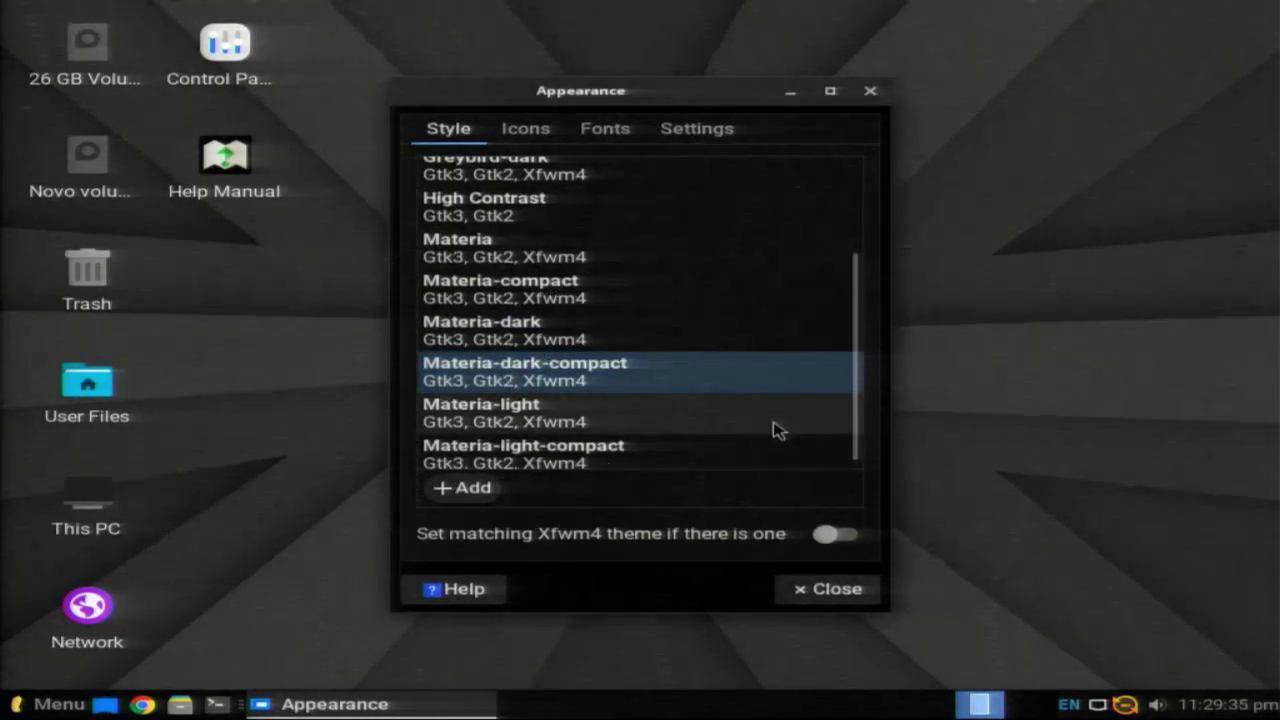
Step: Close Appearance, browse the desktop menu's Applications submenus, then open the Whisker menu Favorites
left_click(821, 600)
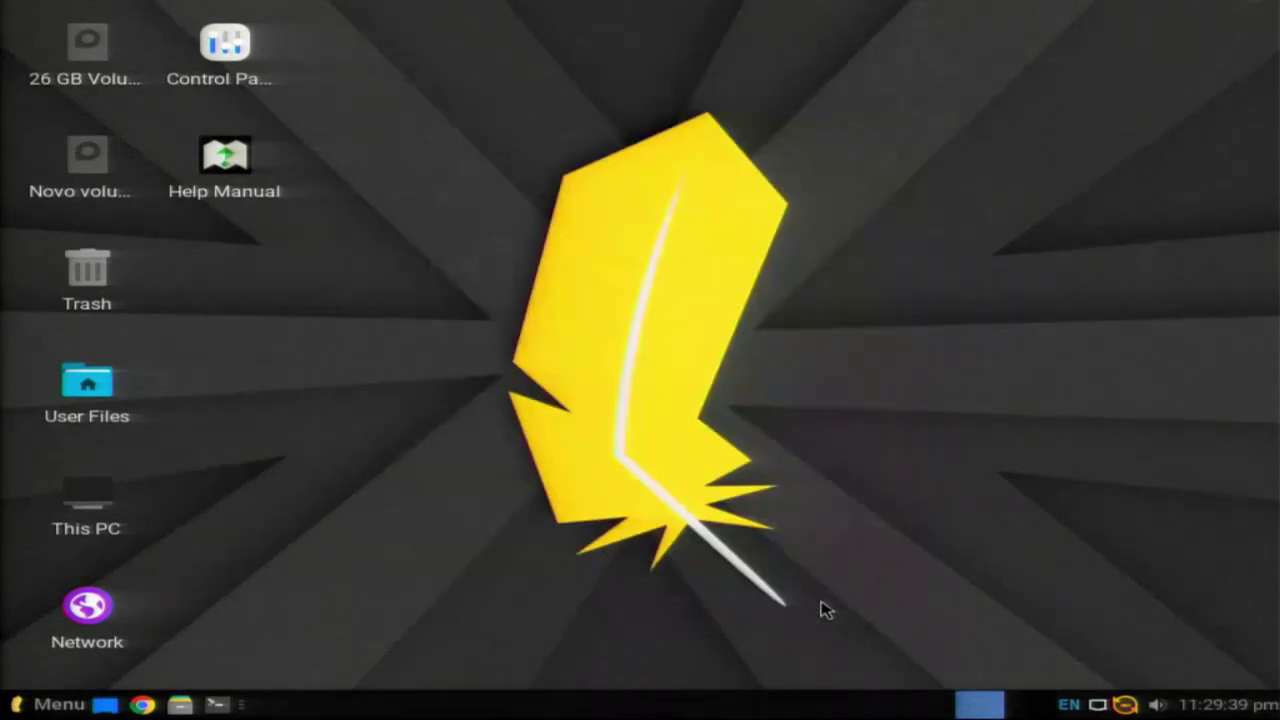
right_click(258, 443)
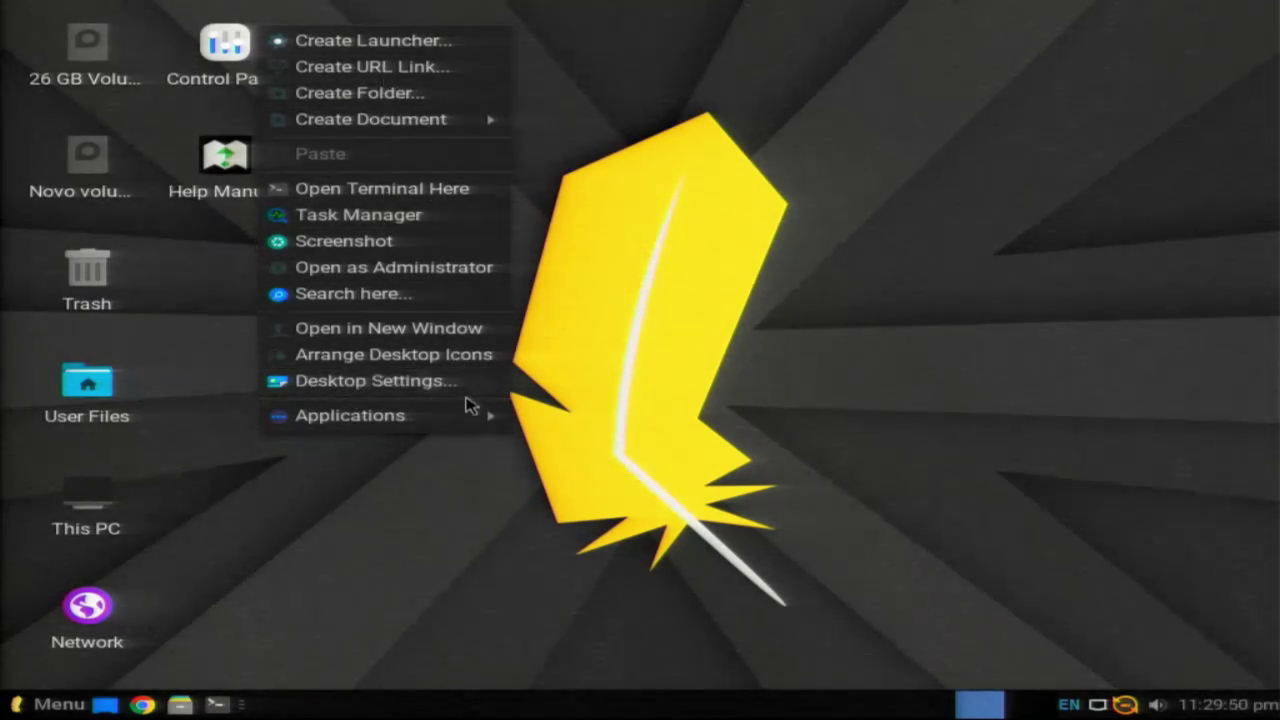
mouse_move(452, 425)
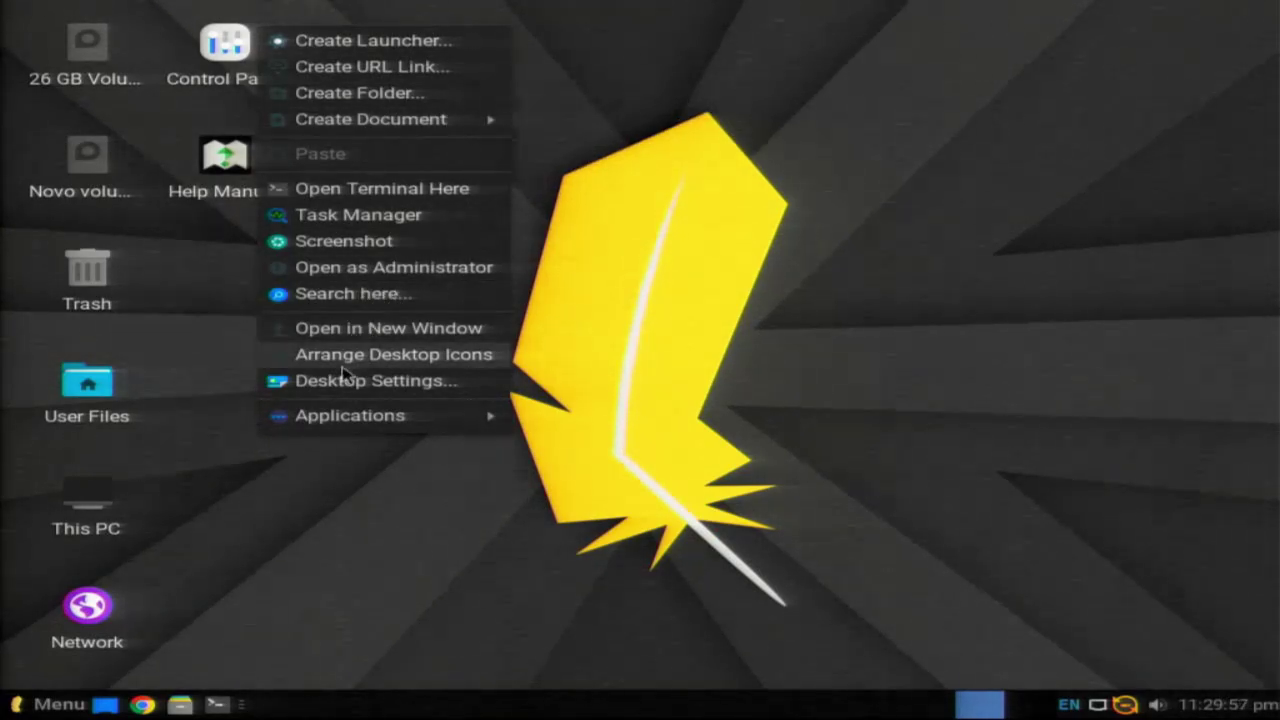
mouse_move(492, 420)
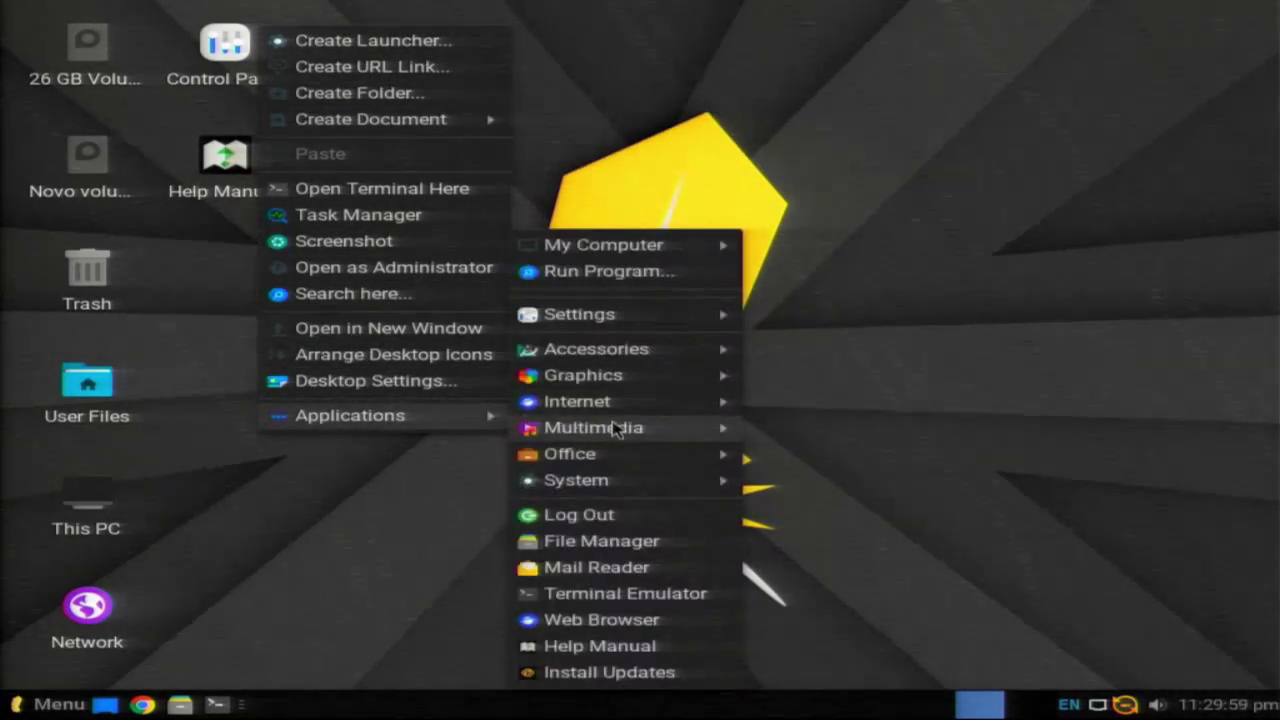
mouse_move(668, 484)
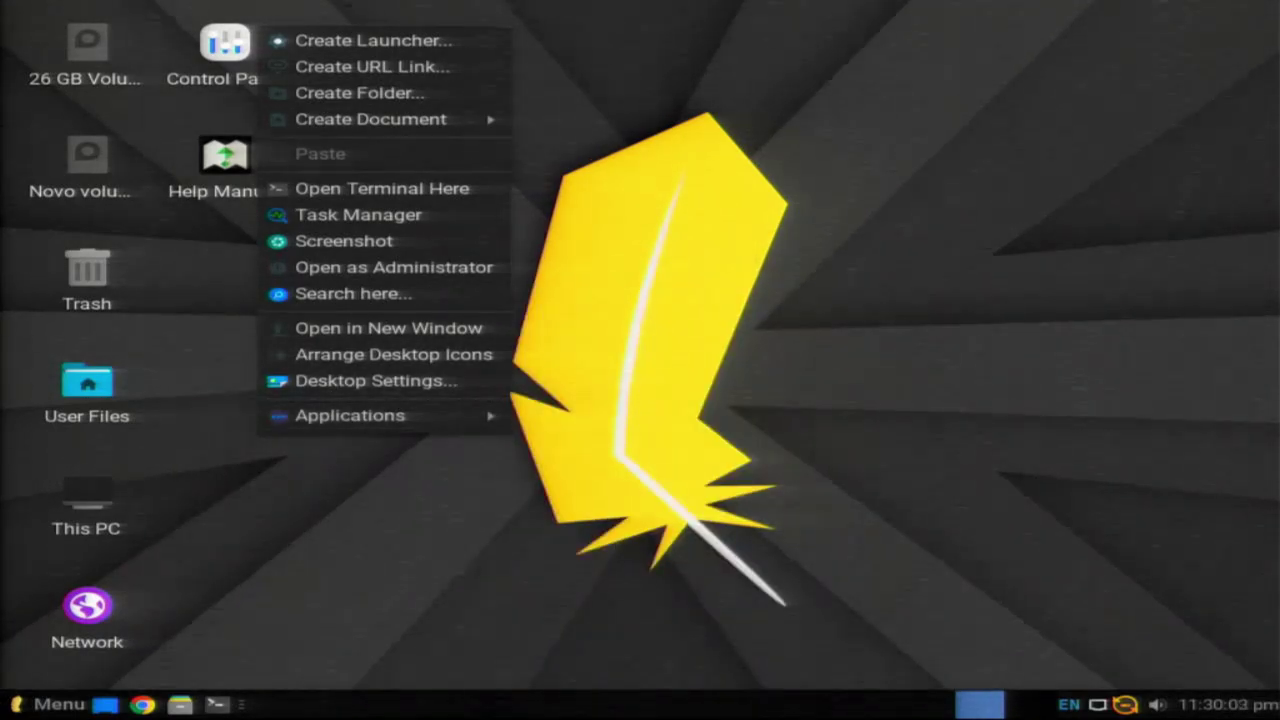
left_click(390, 372)
left_click(50, 704)
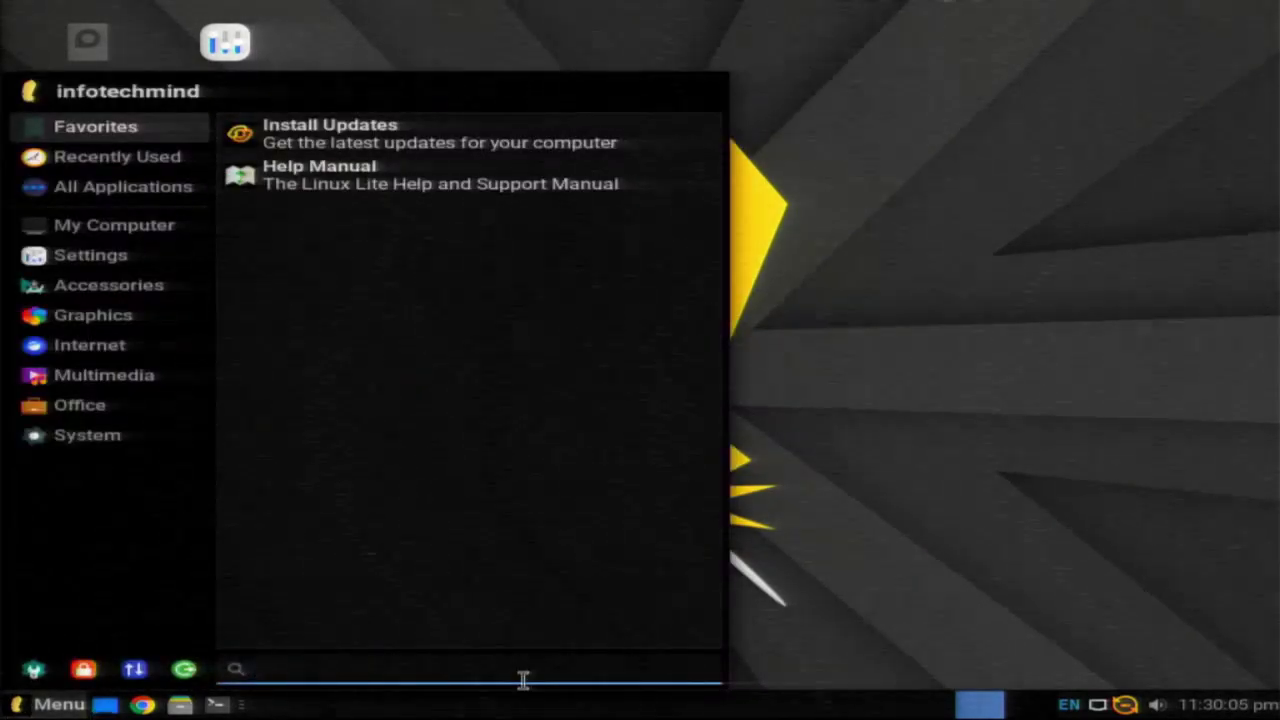
mouse_move(112, 298)
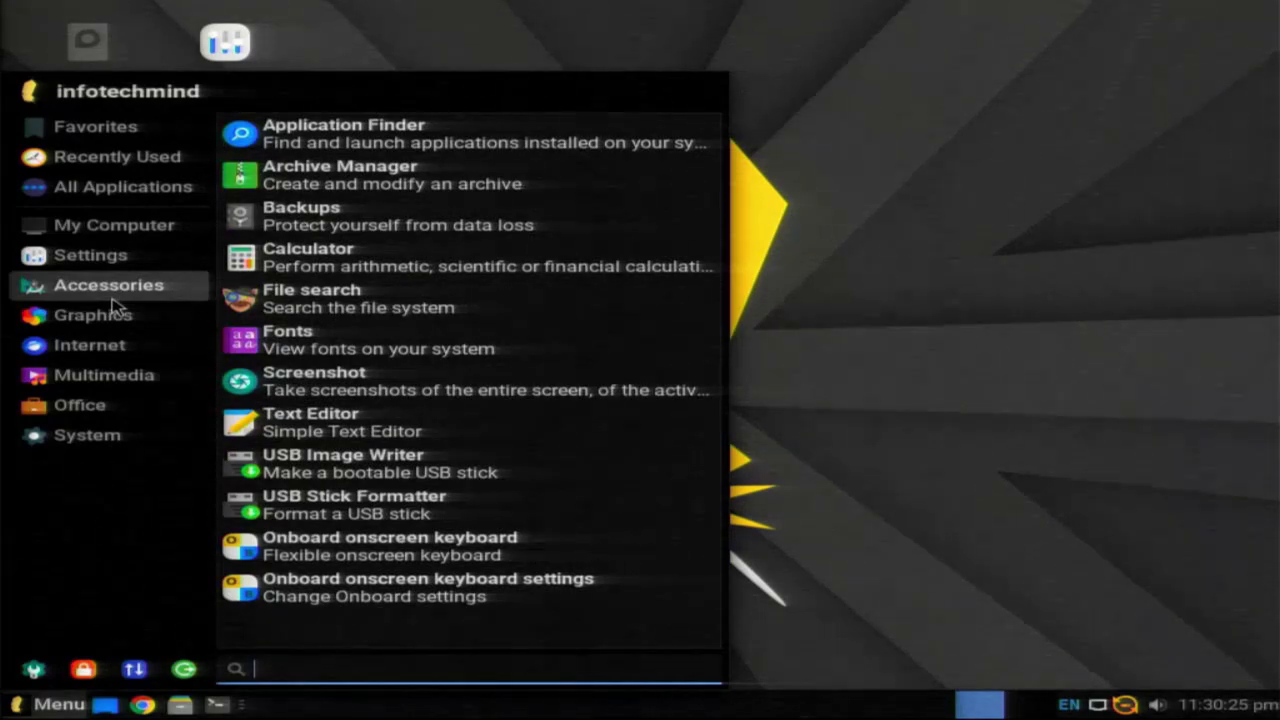
mouse_move(140, 265)
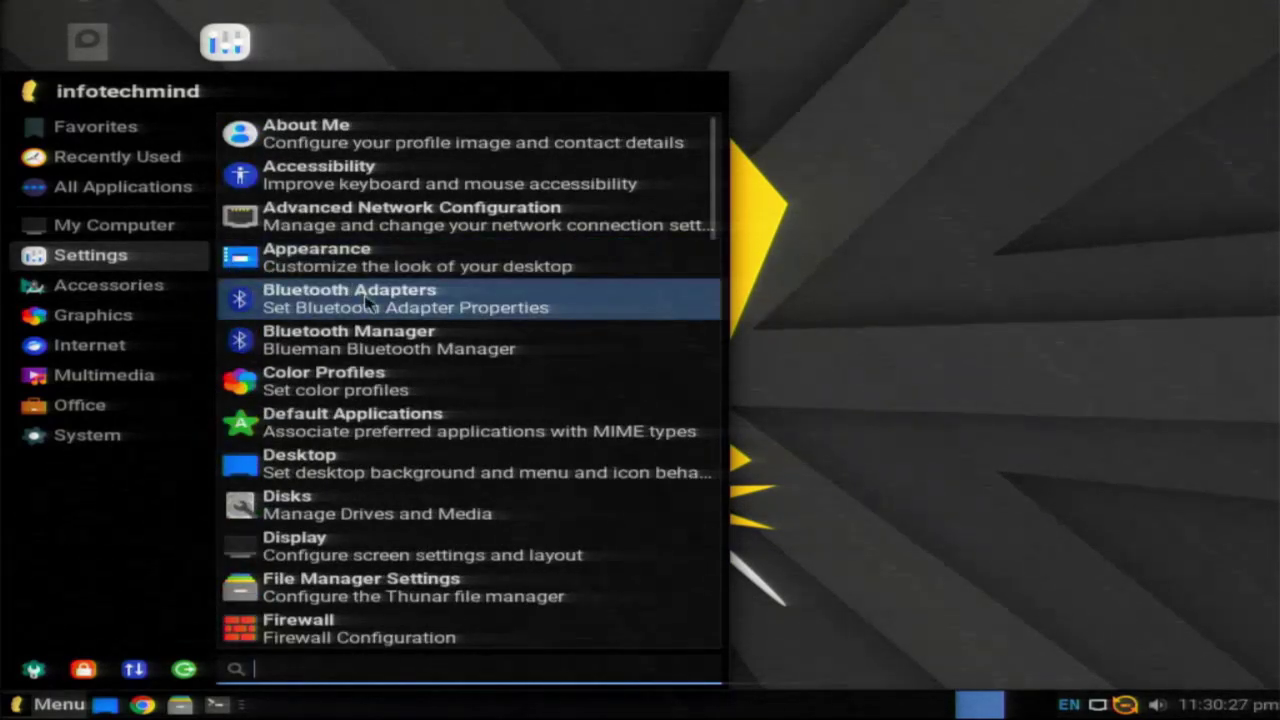
scroll(300, 385, "down", 1)
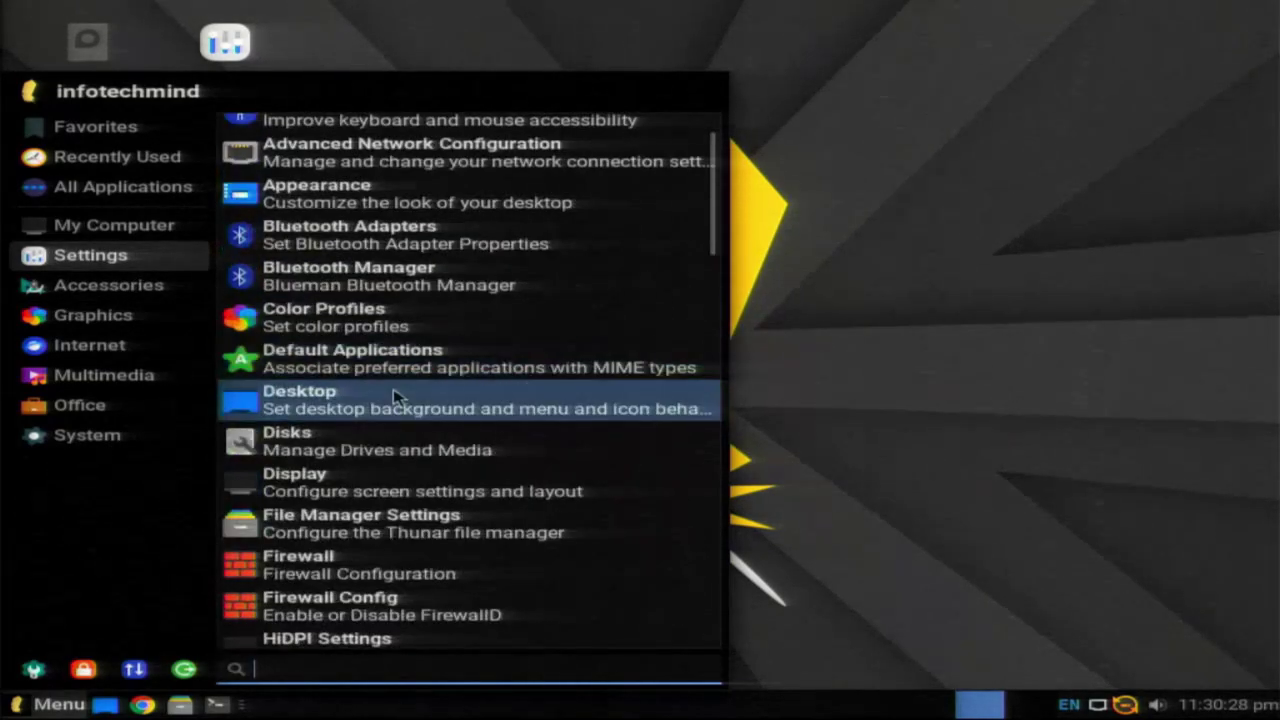
left_click(326, 490)
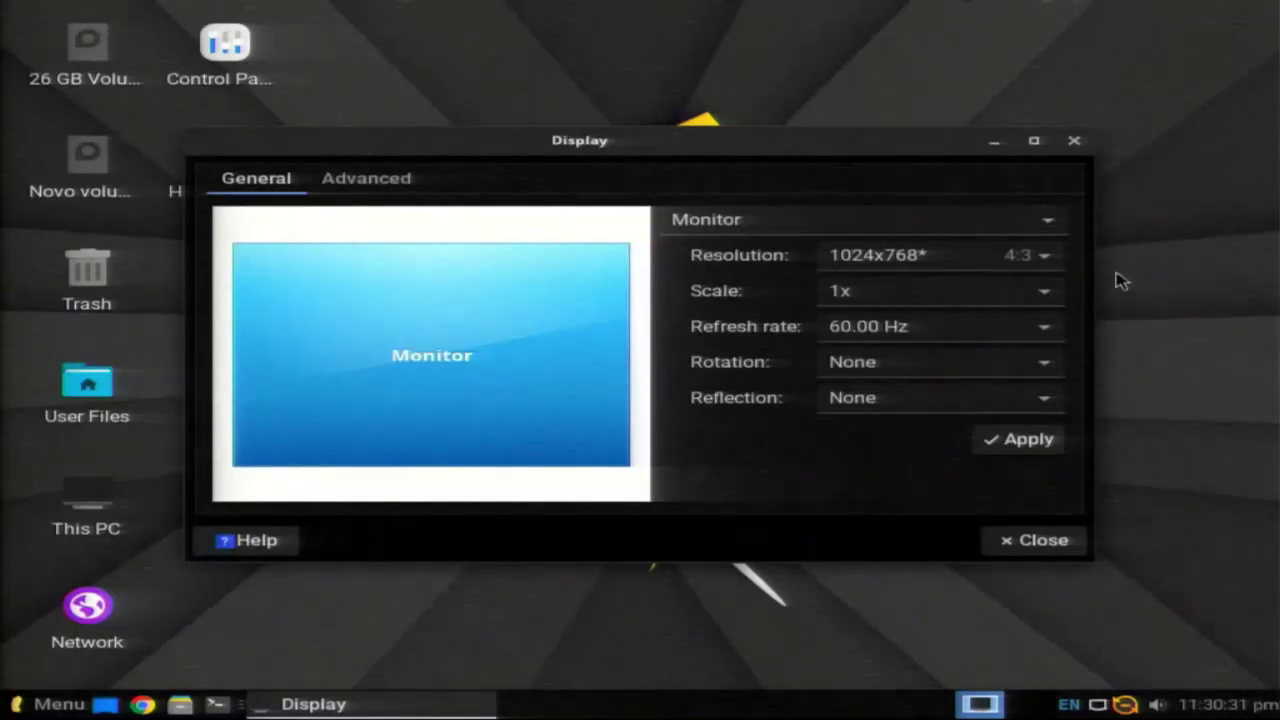
left_click(1030, 256)
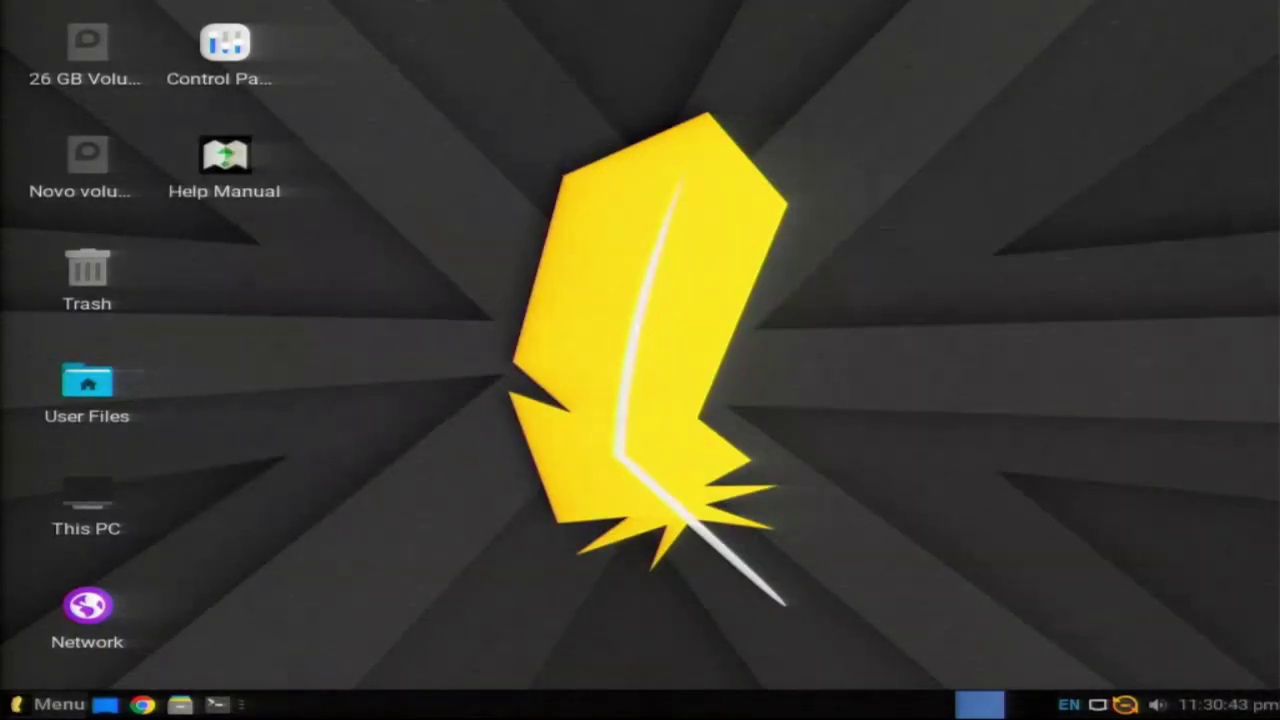
left_click(50, 704)
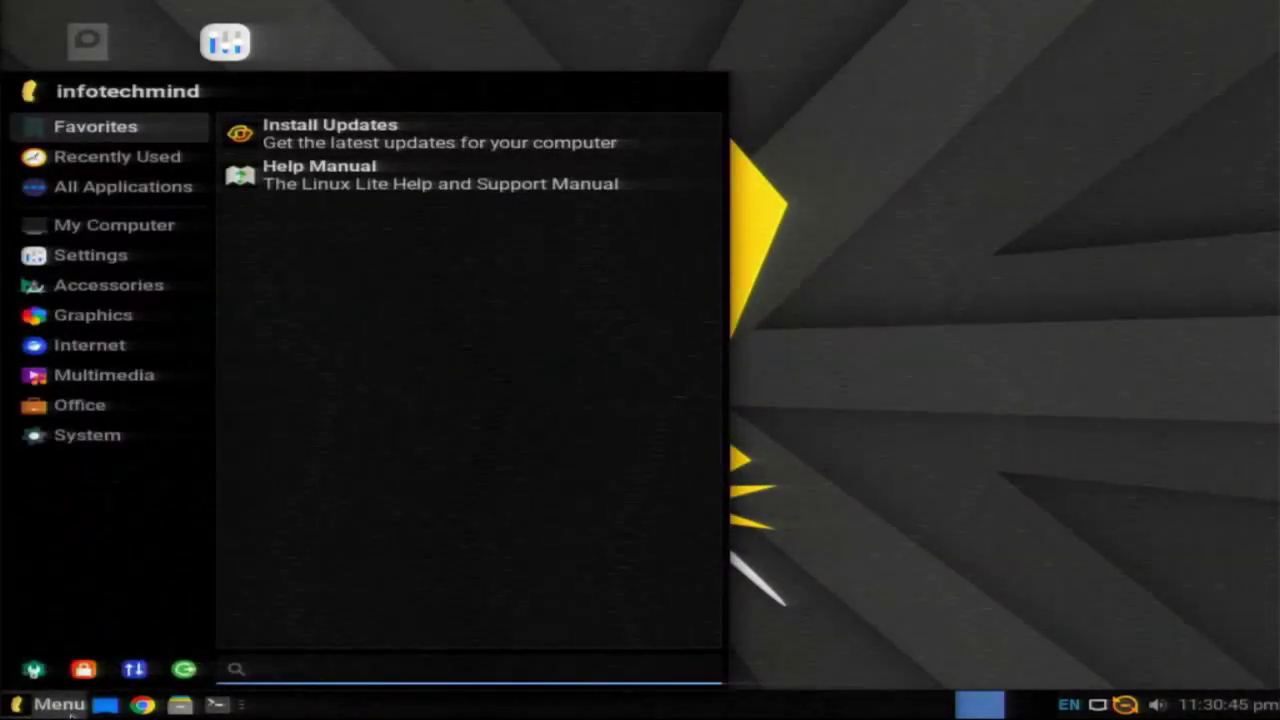
Step: Restart the computer, then close Lite Welcome and rename home folders to Portuguese names
left_click(199, 672)
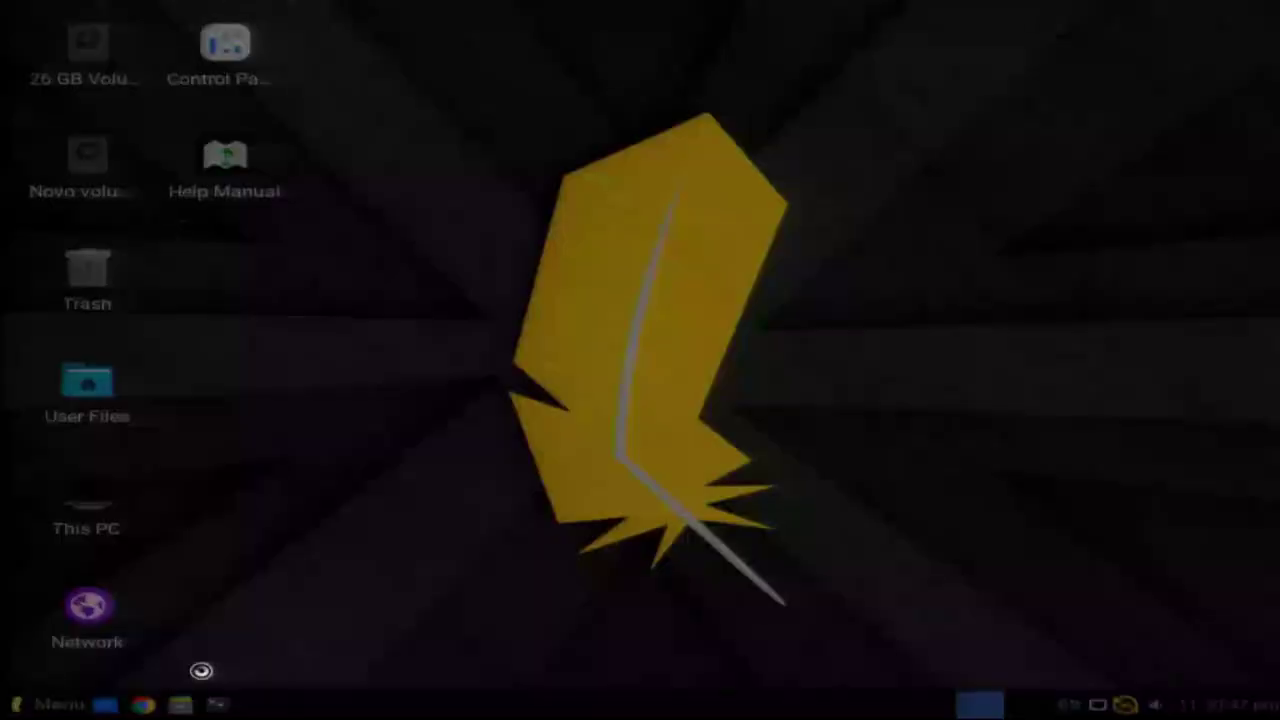
left_click(657, 290)
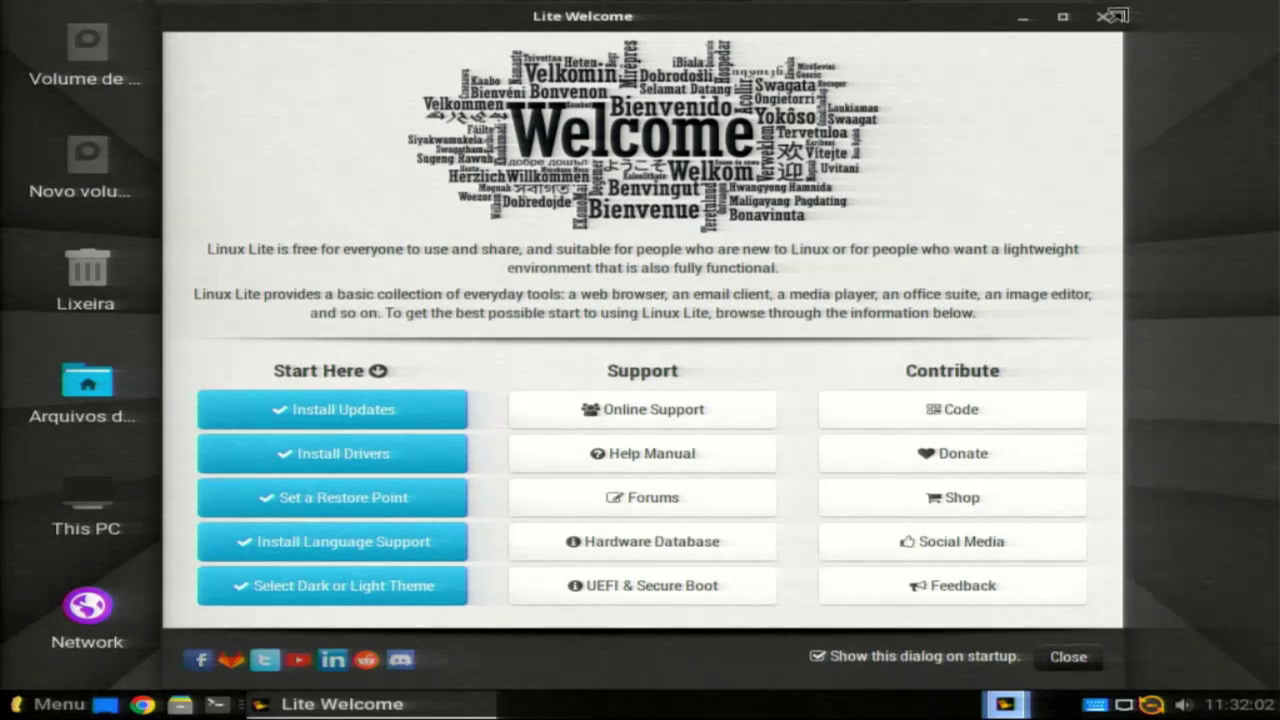
left_click(1100, 20)
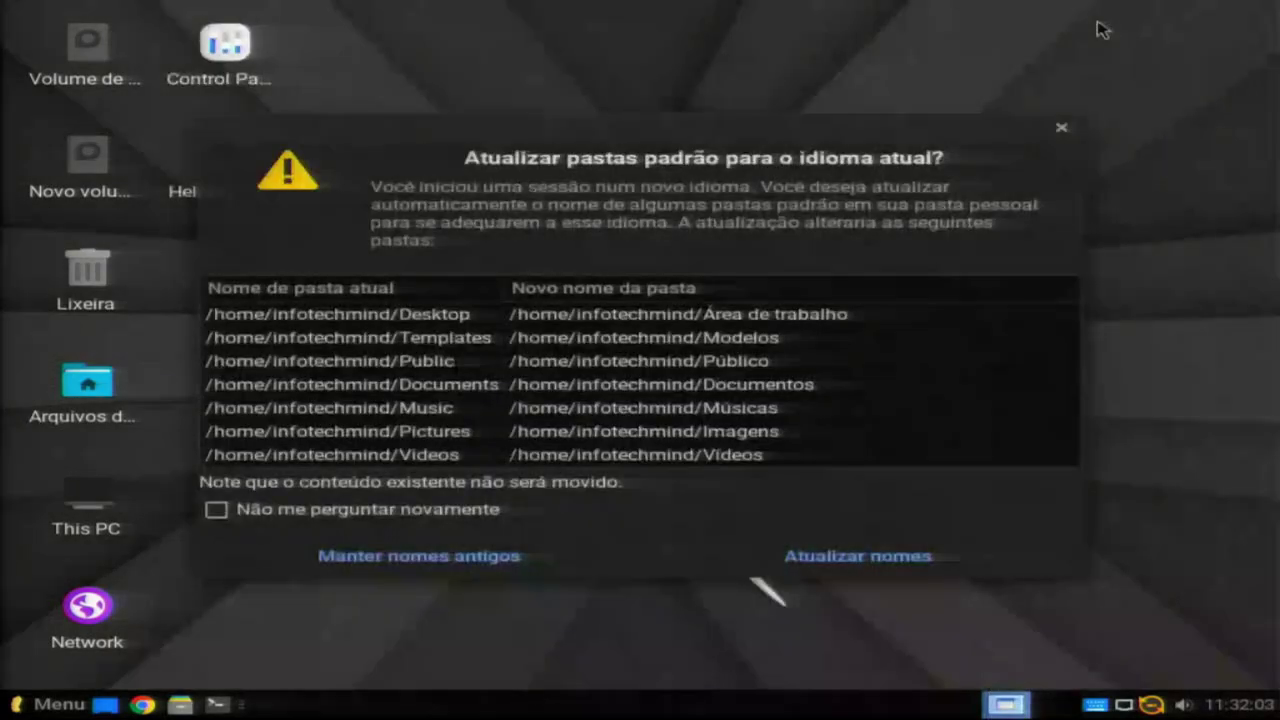
left_click(858, 566)
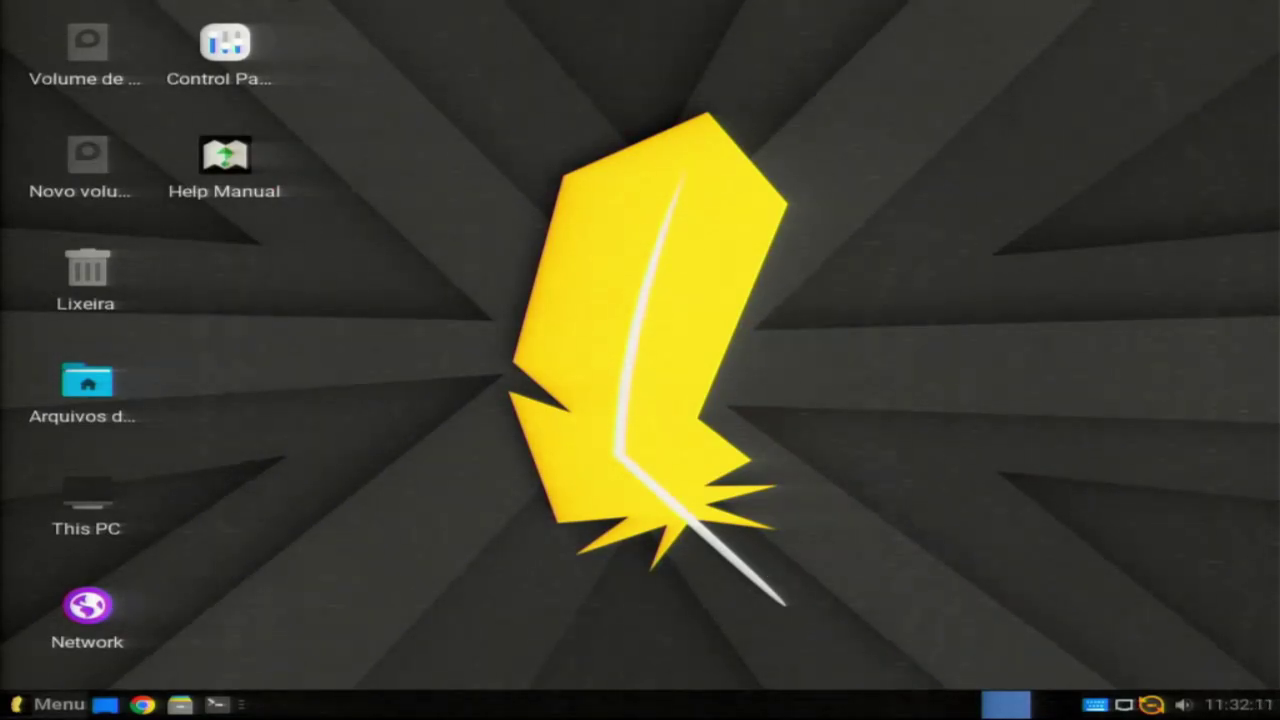
Step: Open Central de Monitoramento do Sistema from the desktop right-click menu to view CPU performance
left_click(5, 707)
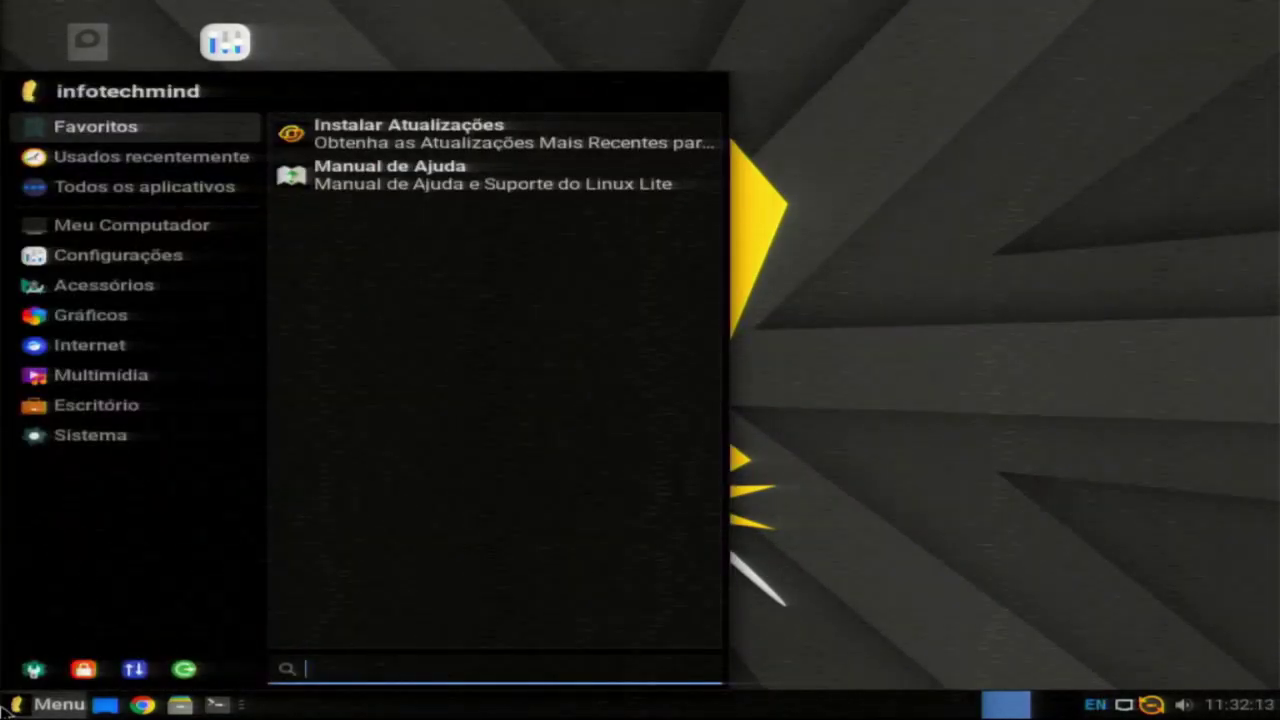
mouse_move(100, 318)
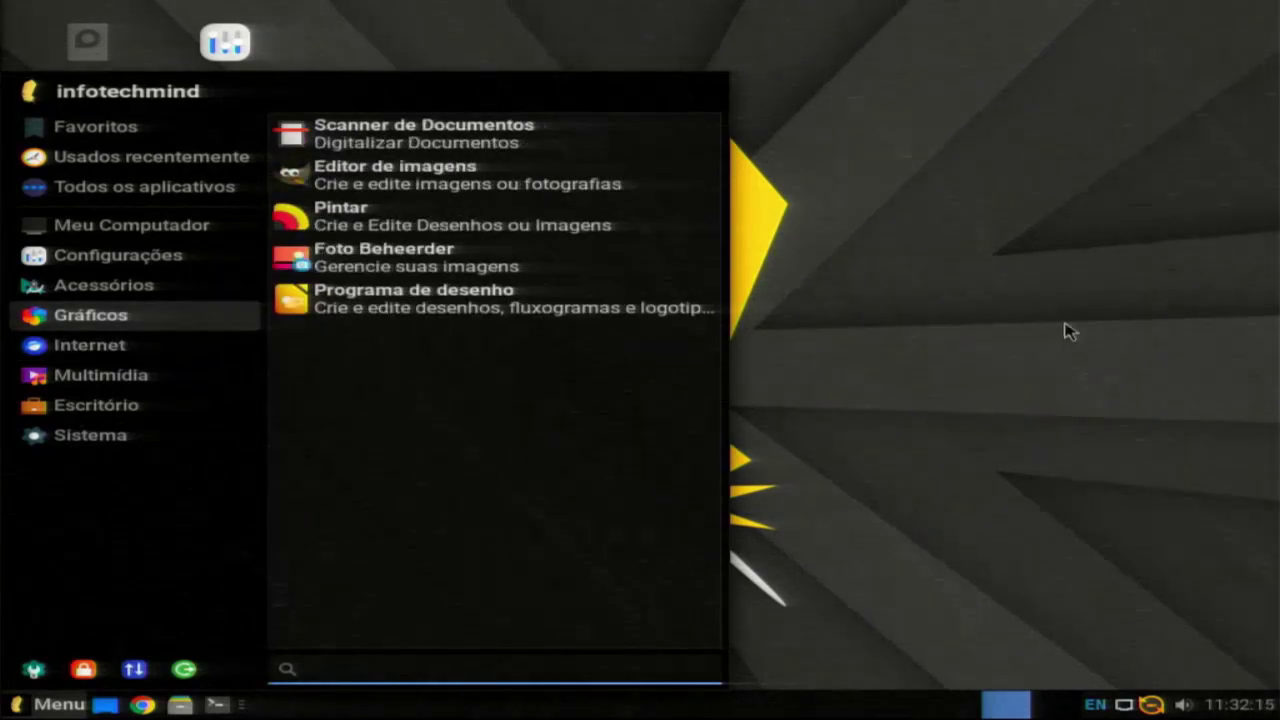
right_click(940, 309)
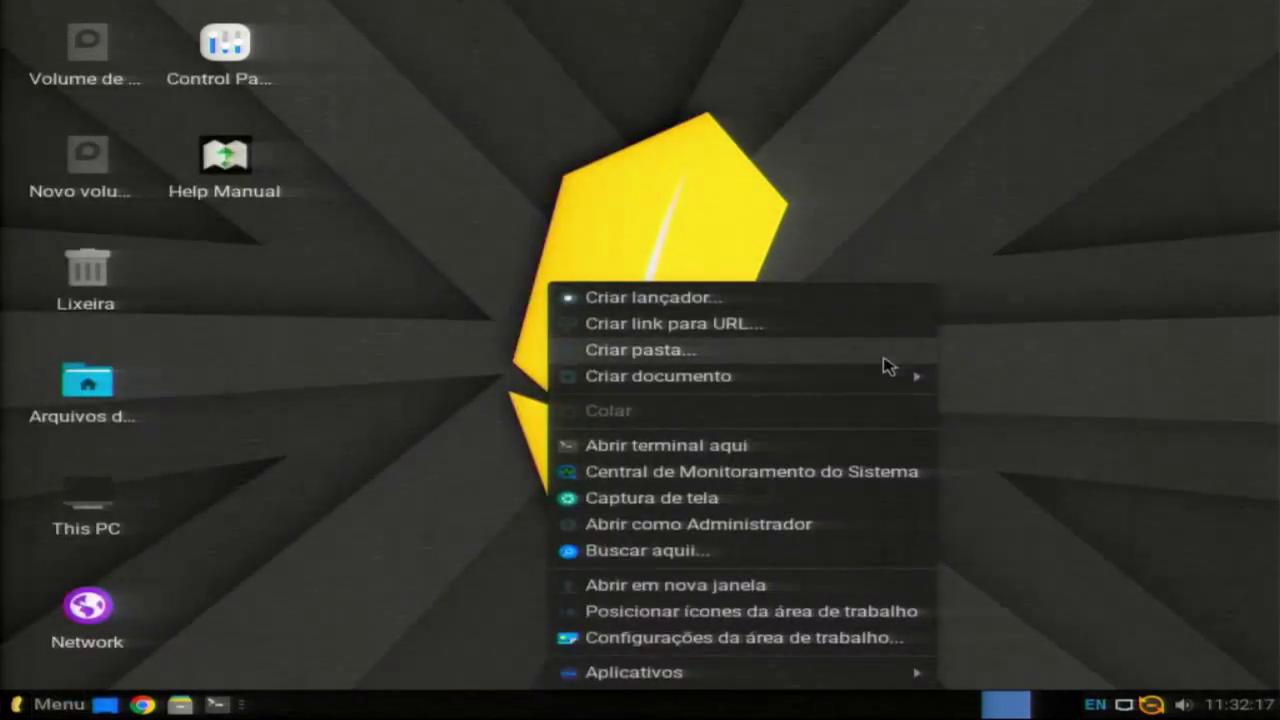
left_click(645, 476)
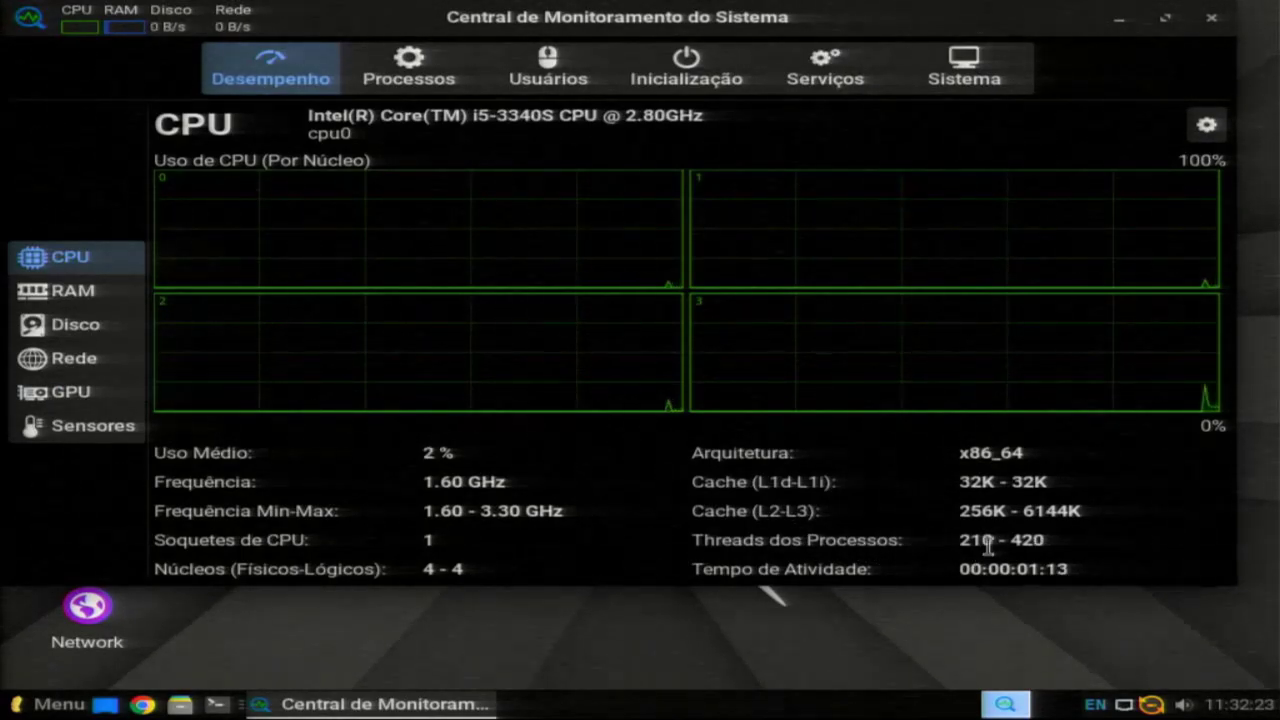
Step: Browse the Processos list sorted by name, then Usuários and Inicialização, ending on the Sistema summary
left_click_drag(995, 545, 952, 543)
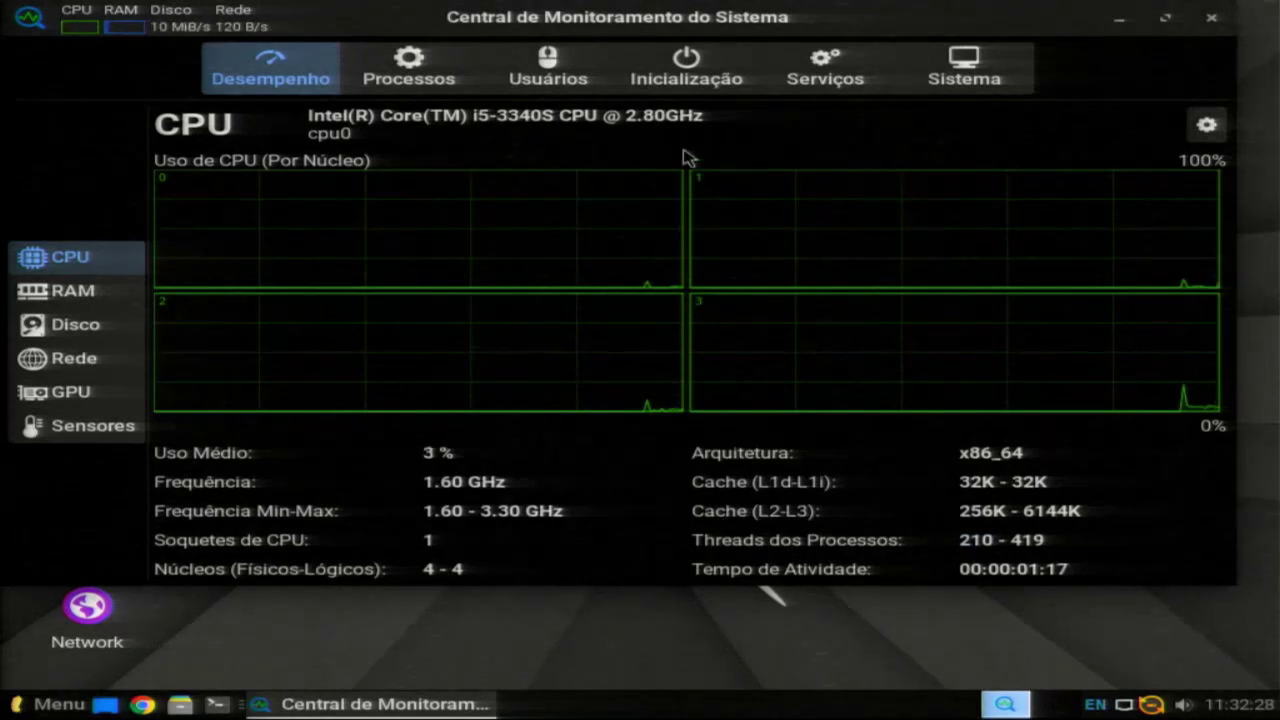
left_click(398, 82)
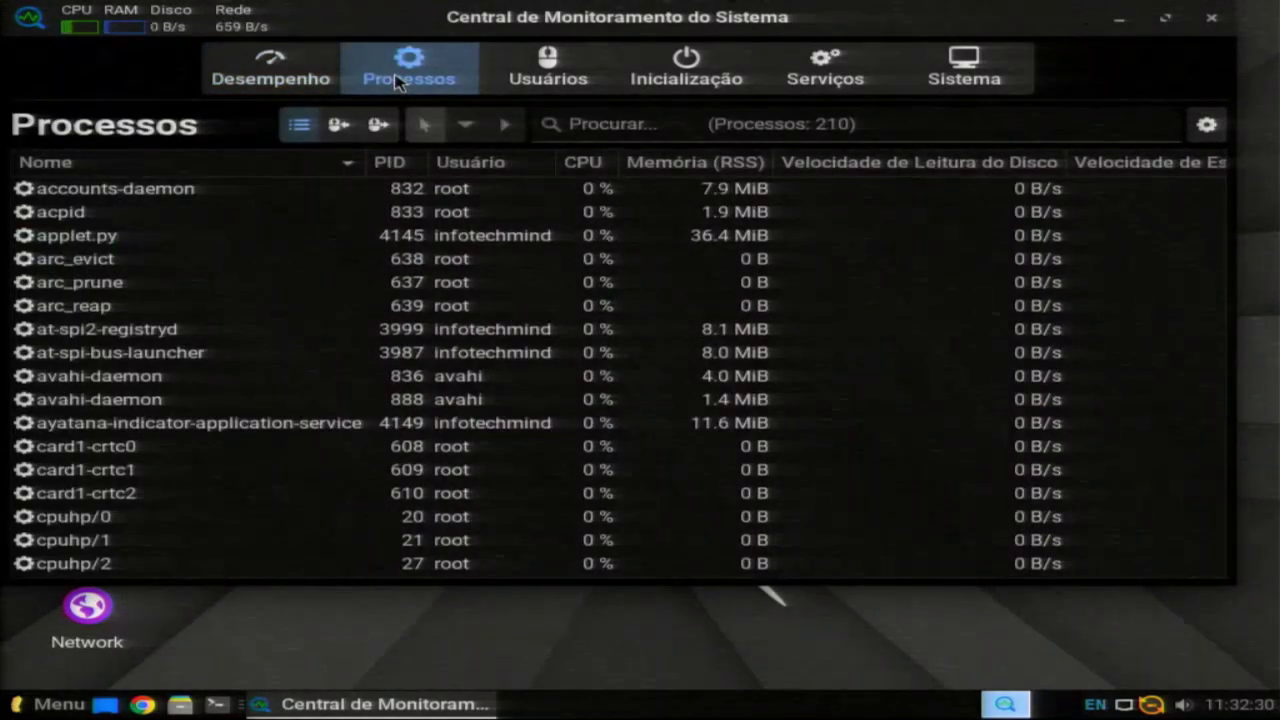
left_click(340, 158)
left_click(540, 90)
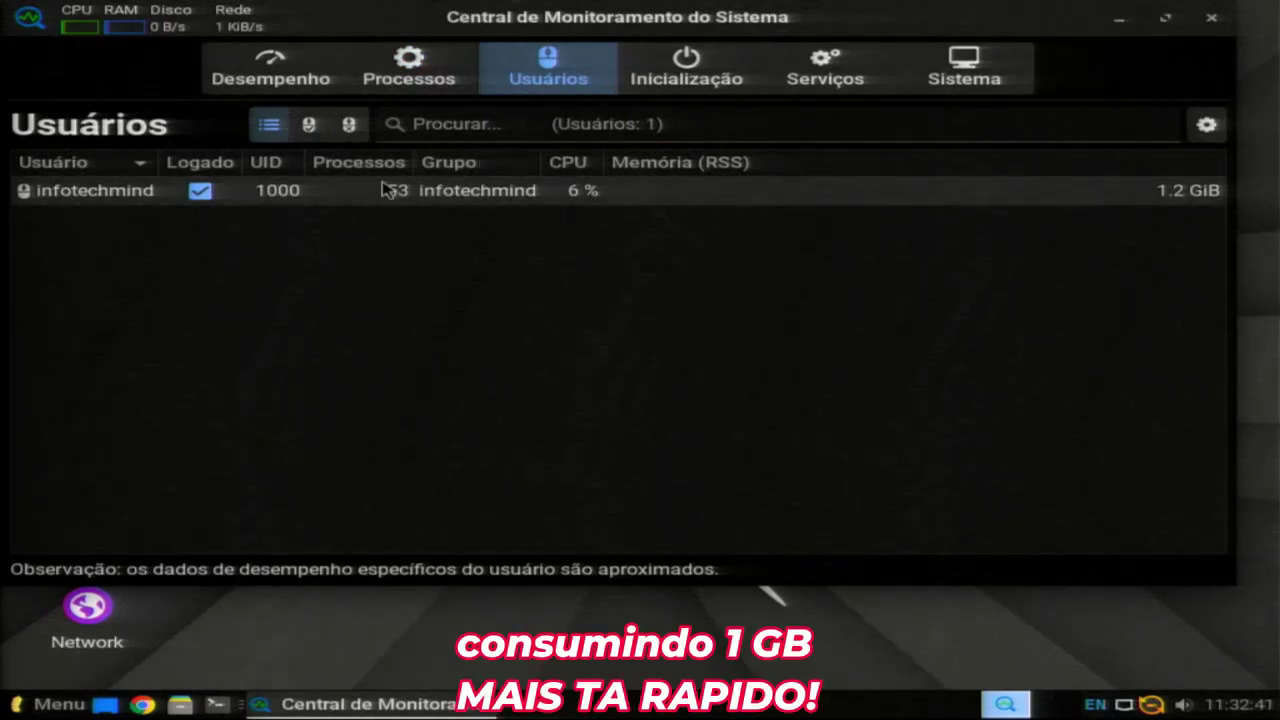
left_click(692, 88)
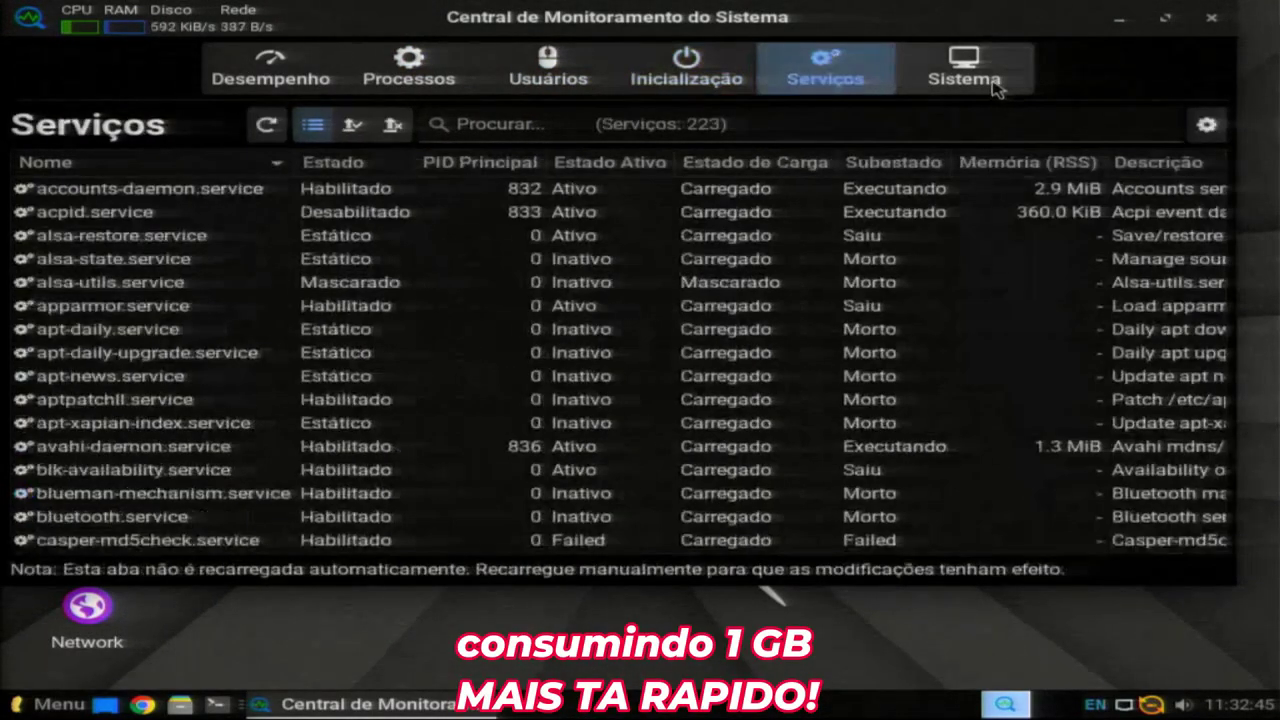
left_click(996, 88)
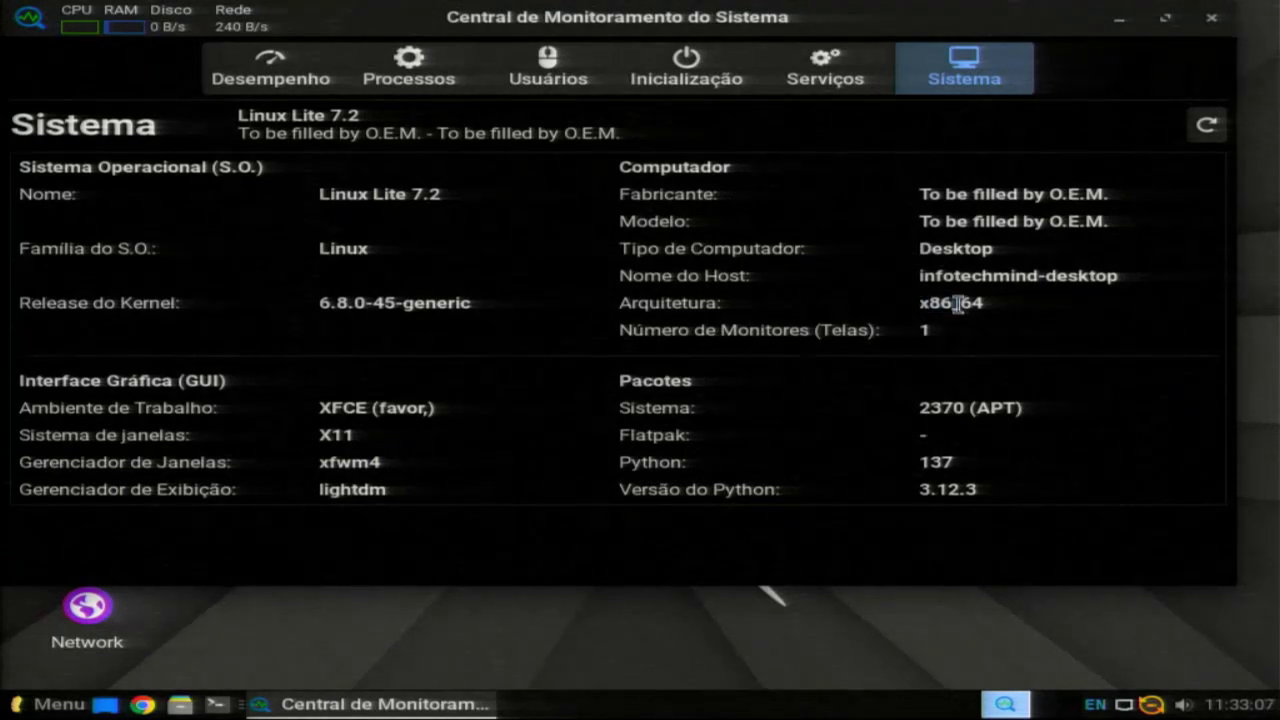
Step: Recheck the Serviços, Inicialização and Usuários tabs, close System Monitoring Center and open a terminal
left_click_drag(1011, 304, 966, 303)
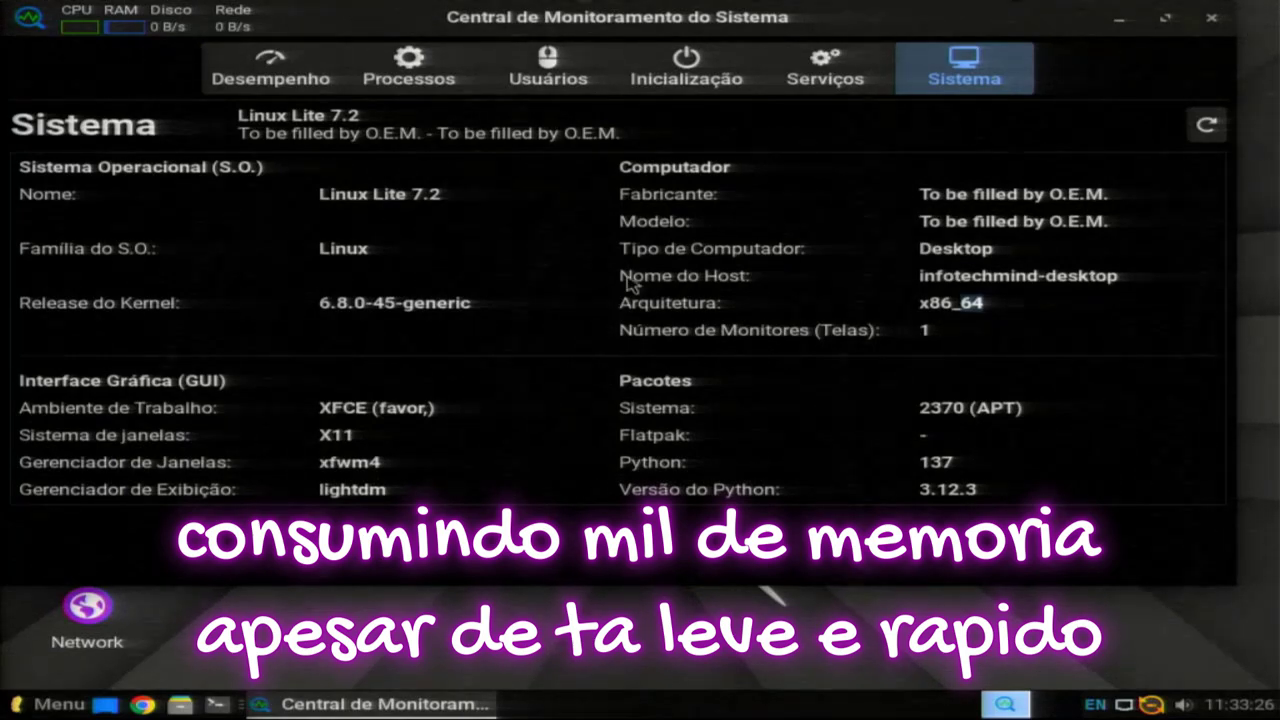
left_click(810, 90)
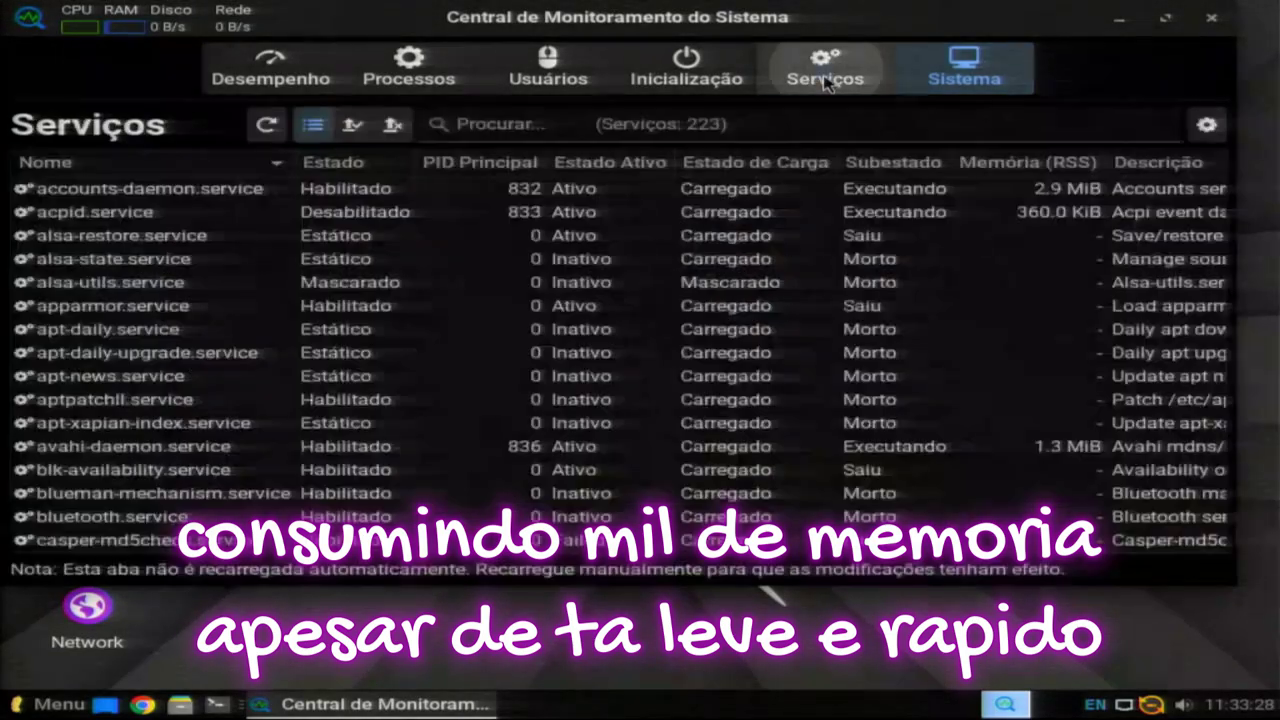
left_click(687, 72)
left_click(548, 70)
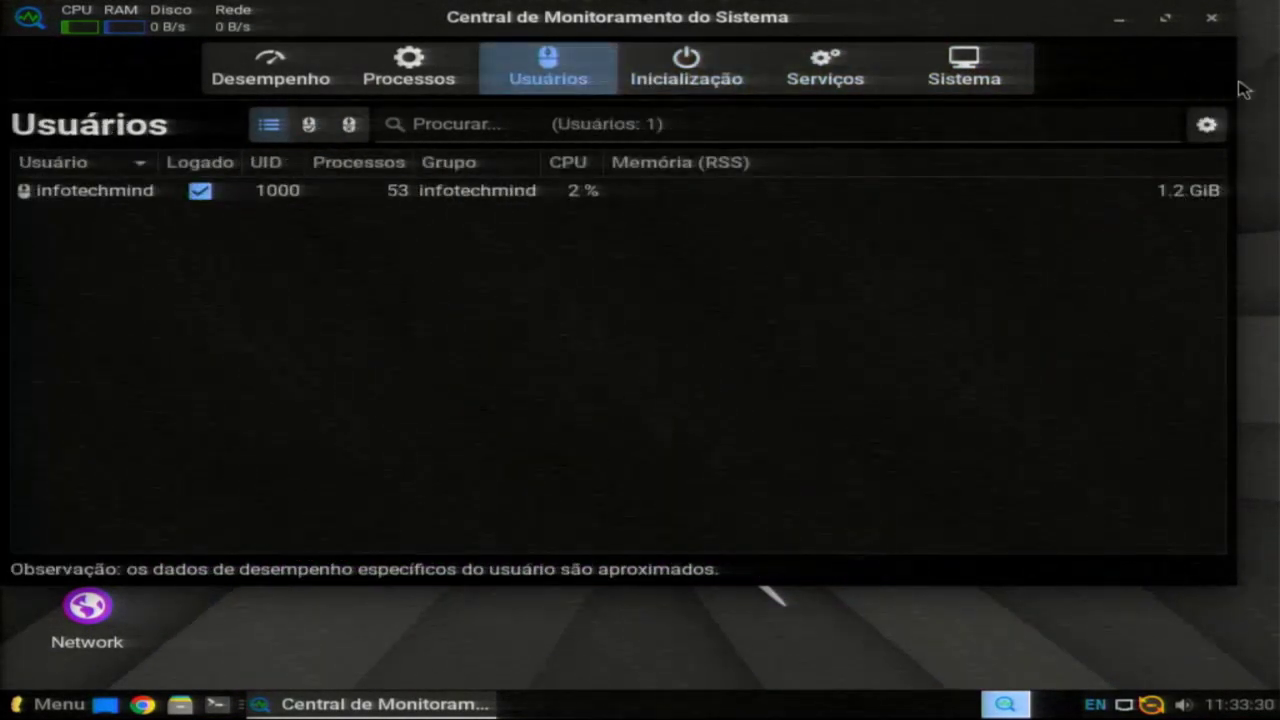
left_click(1211, 17)
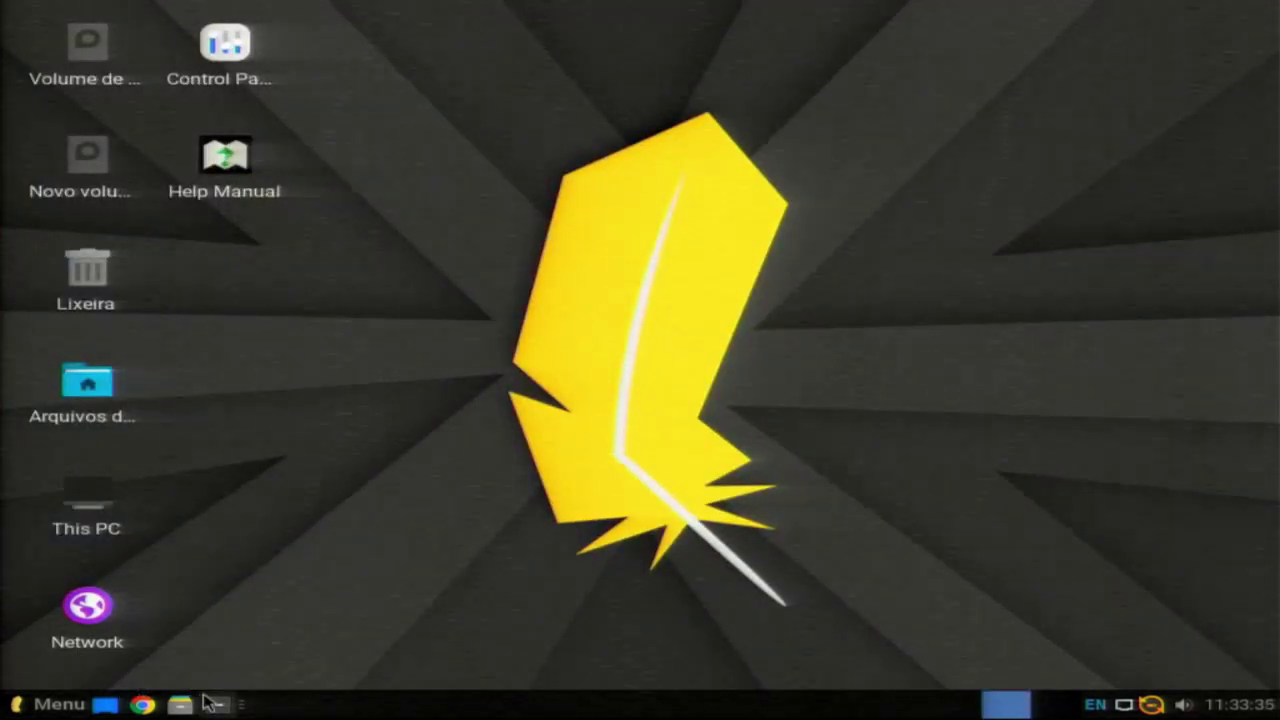
left_click(216, 704)
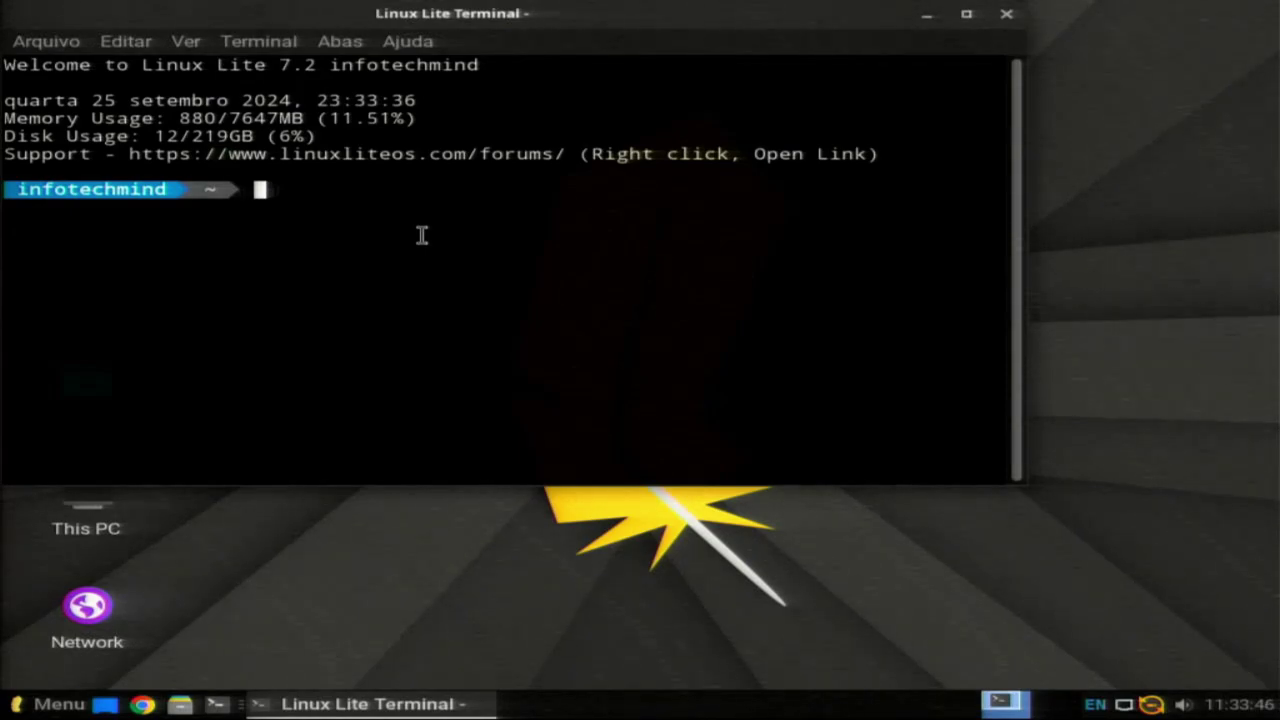
Step: Light keyboard LED 3 with 'xset led 3', then become root via 'sudo su' and the account password
type("xset")
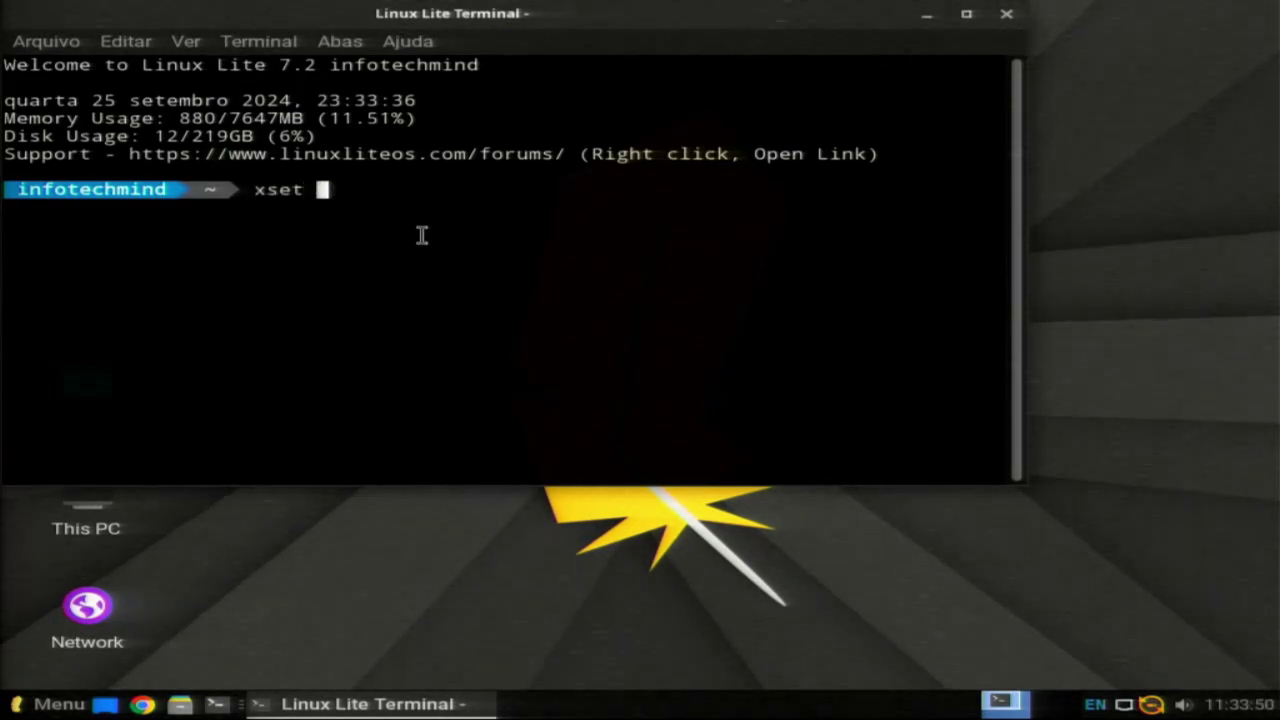
type(" led ")
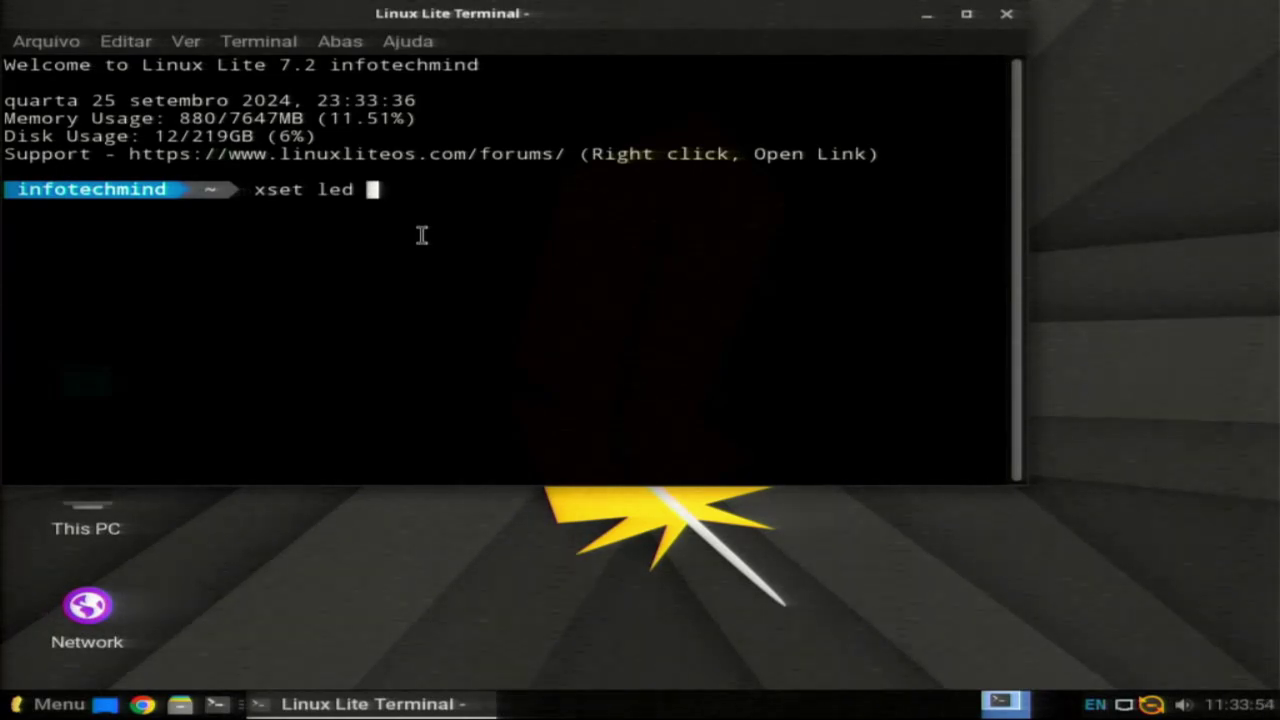
type("3")
key("Return")
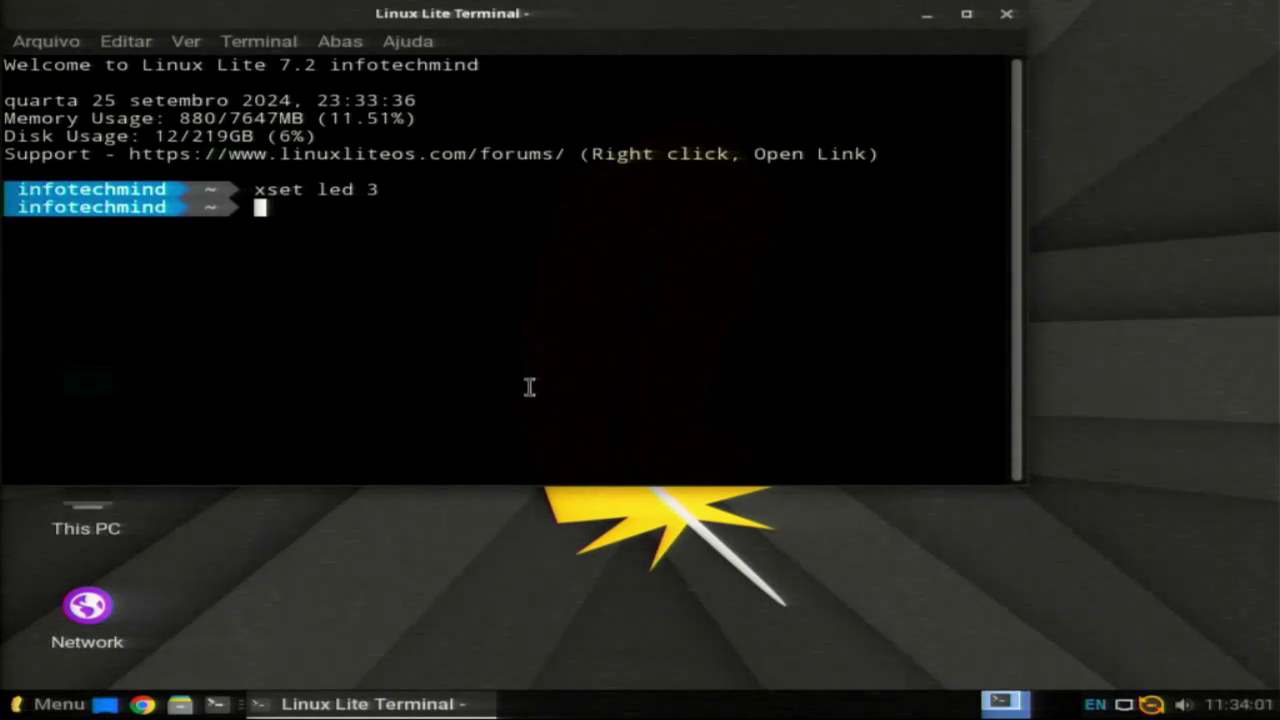
type("sudo")
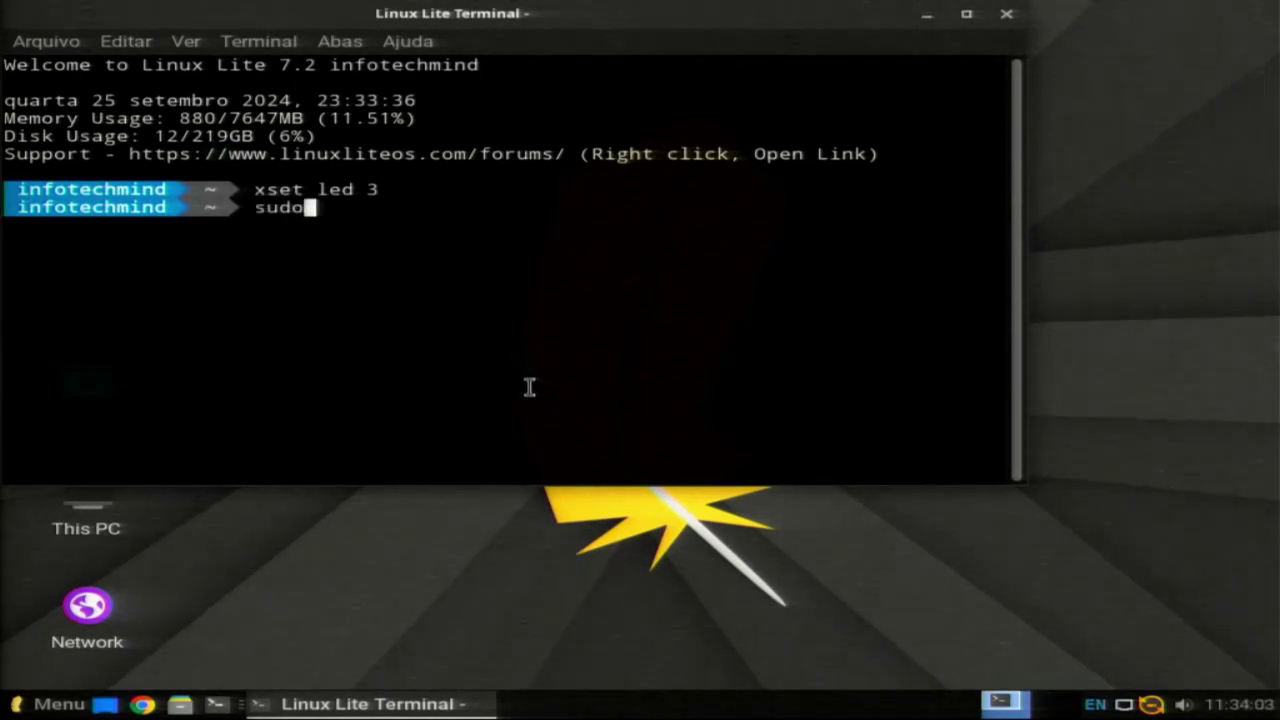
type(" su")
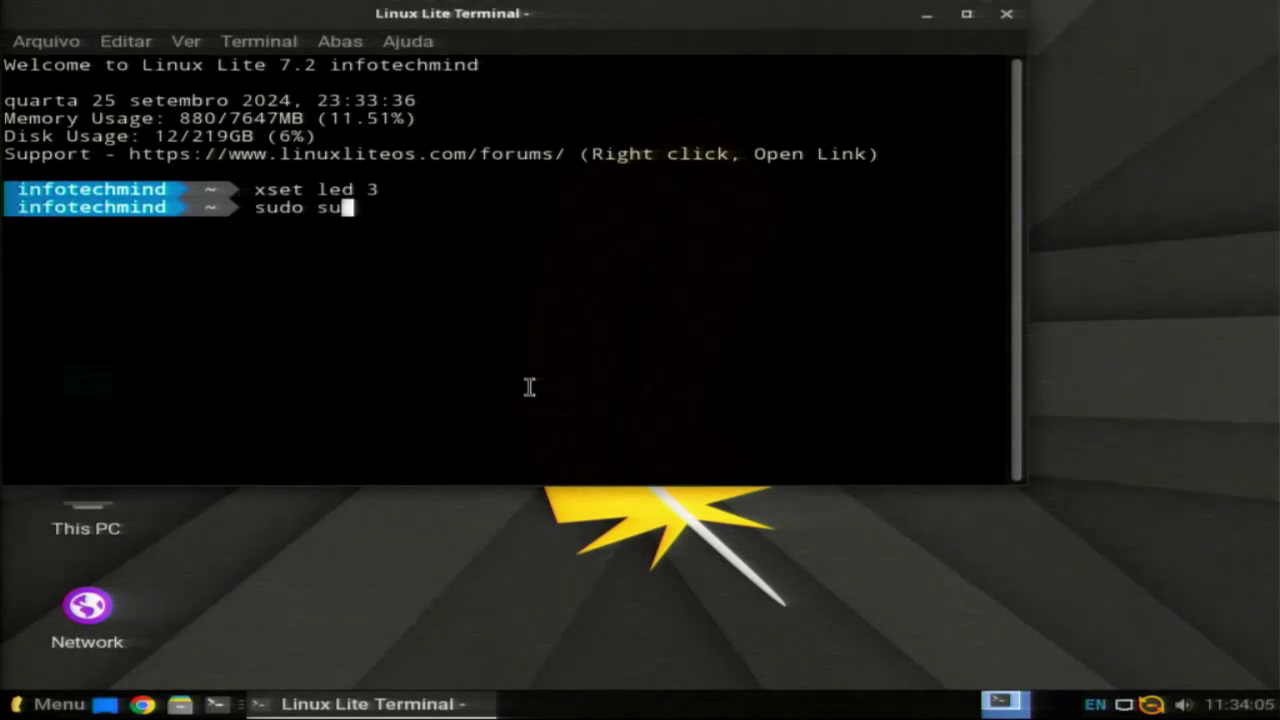
key("Return")
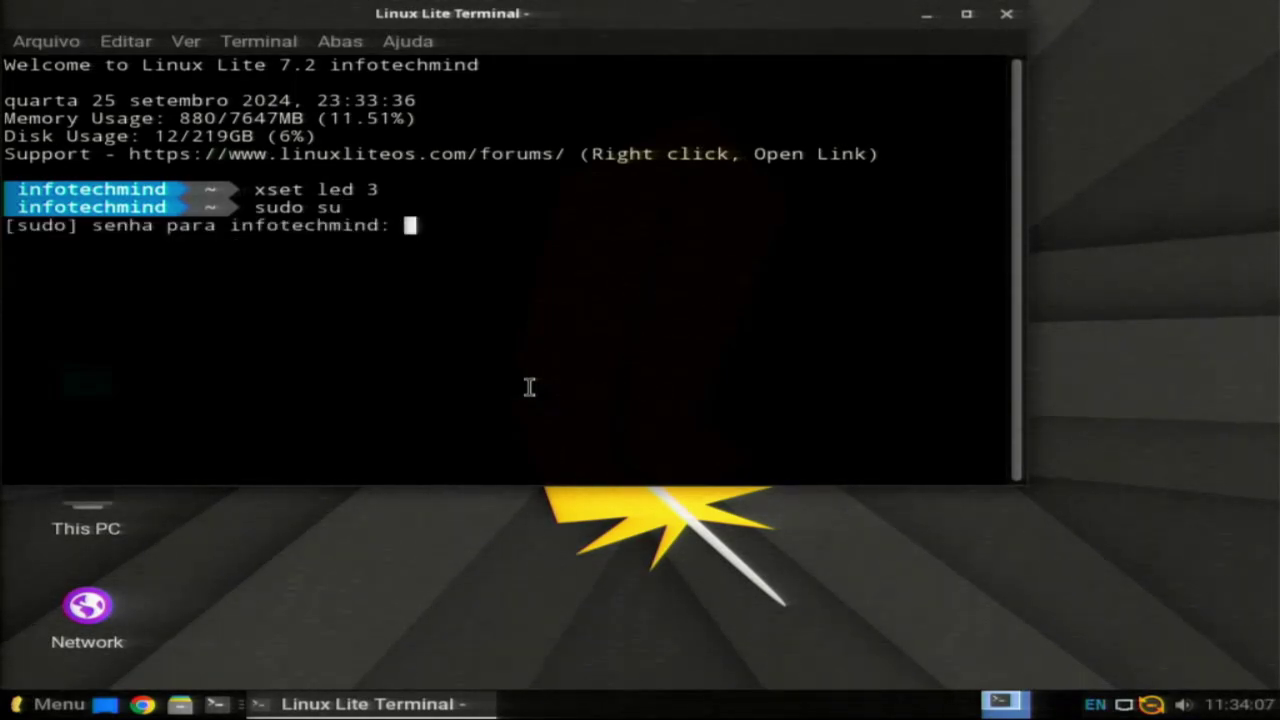
key("Return")
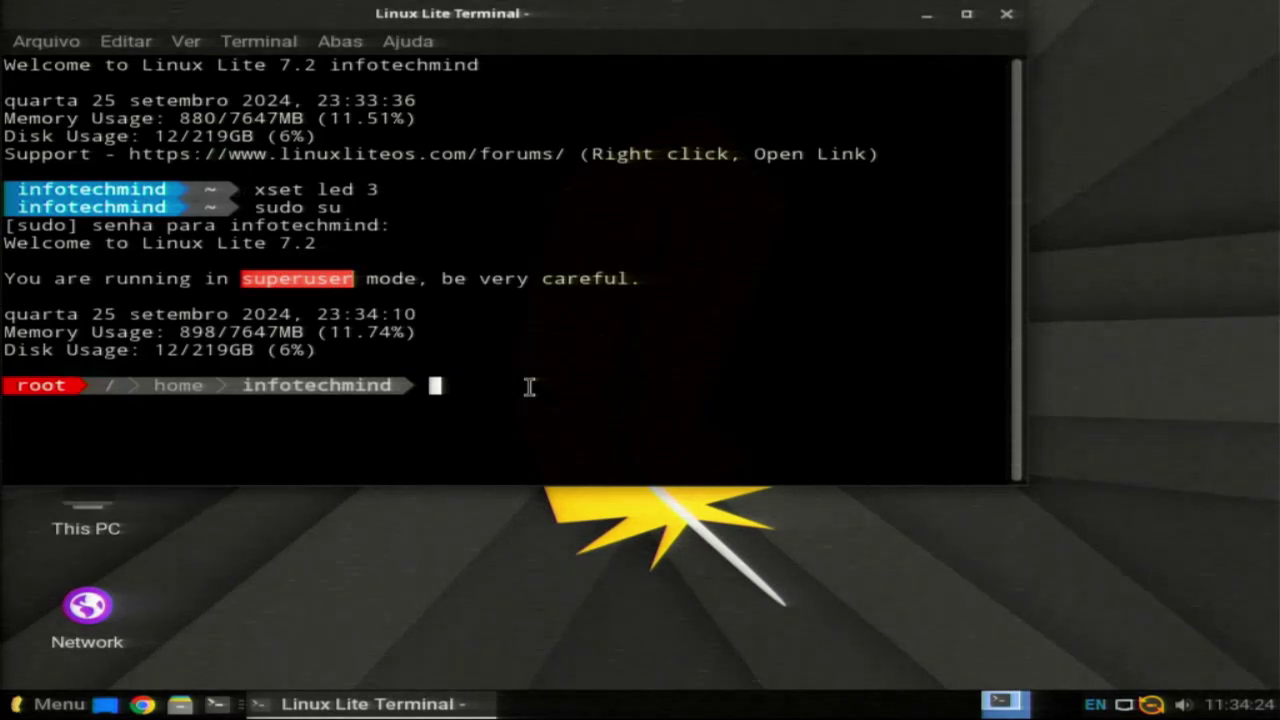
Step: Run 'apt-get update' as root, correcting the typos, to refresh the package lists
type("4-get update")
key("Return")
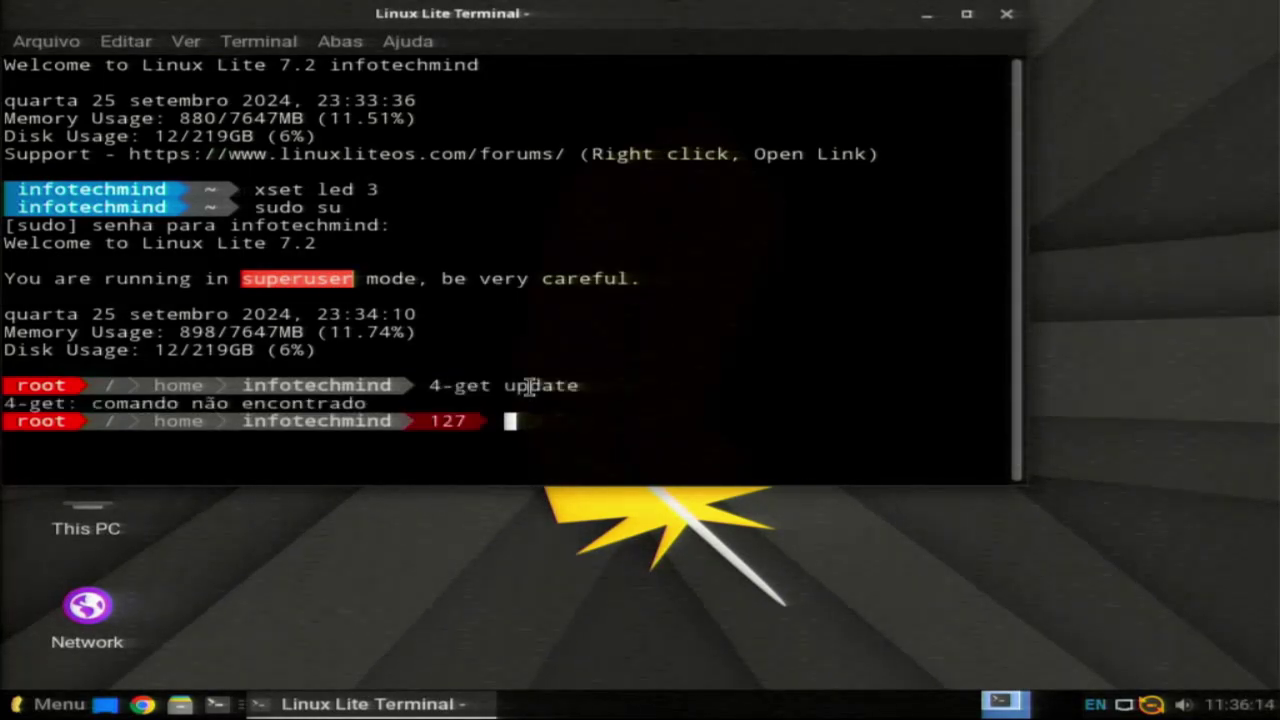
type("apt-g")
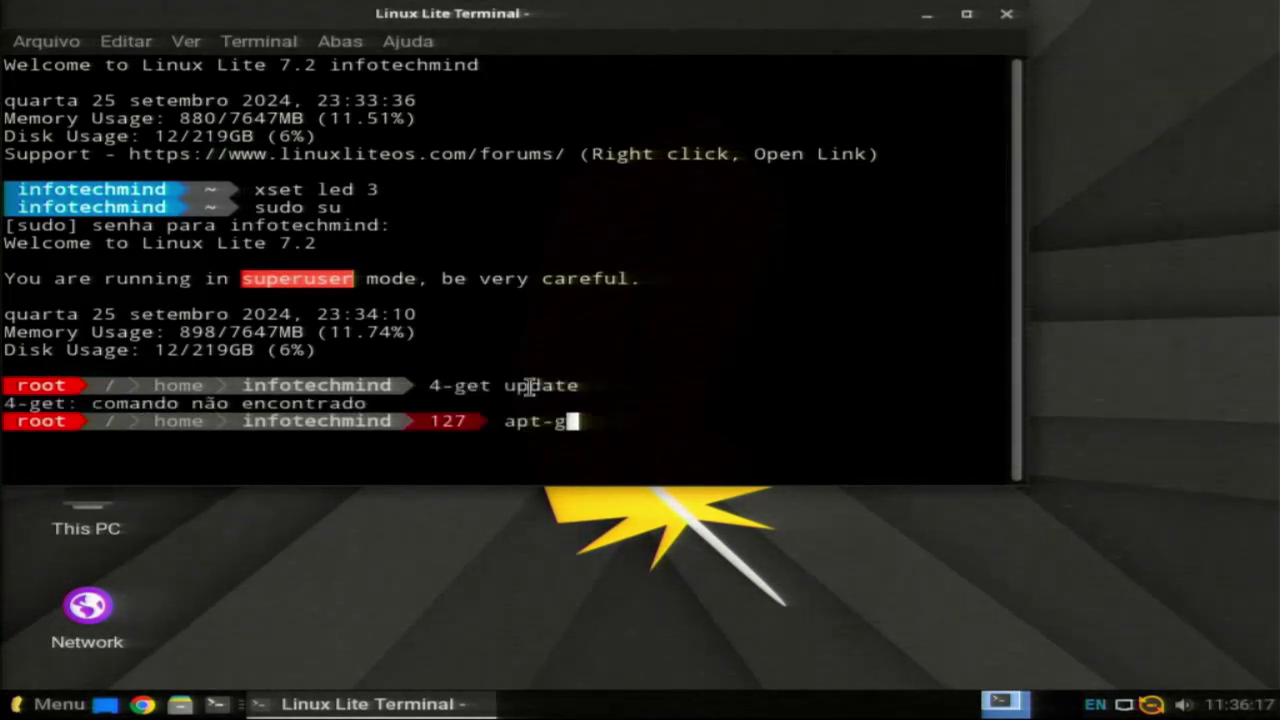
type("et uo")
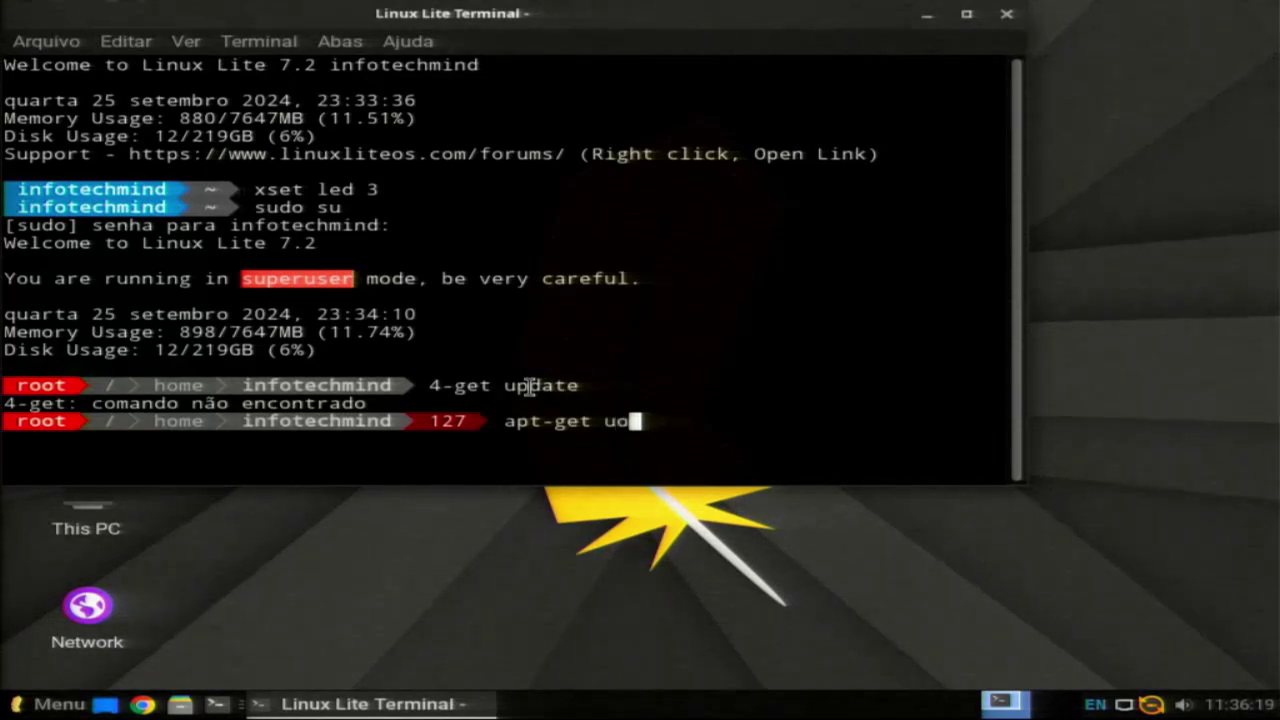
key("BackSpace")
type("pdate")
key("Return")
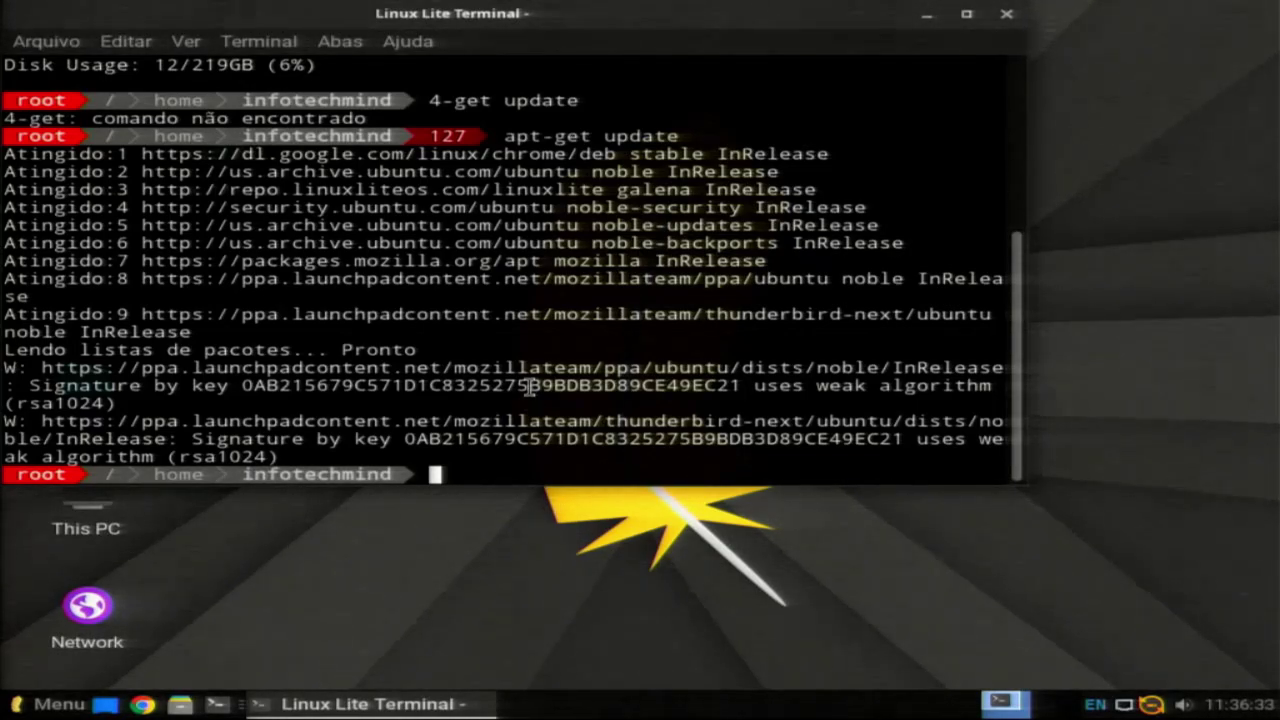
Step: Begin retyping the apt update command at the root prompt
type("u")
key("BackSpace")
type("apt")
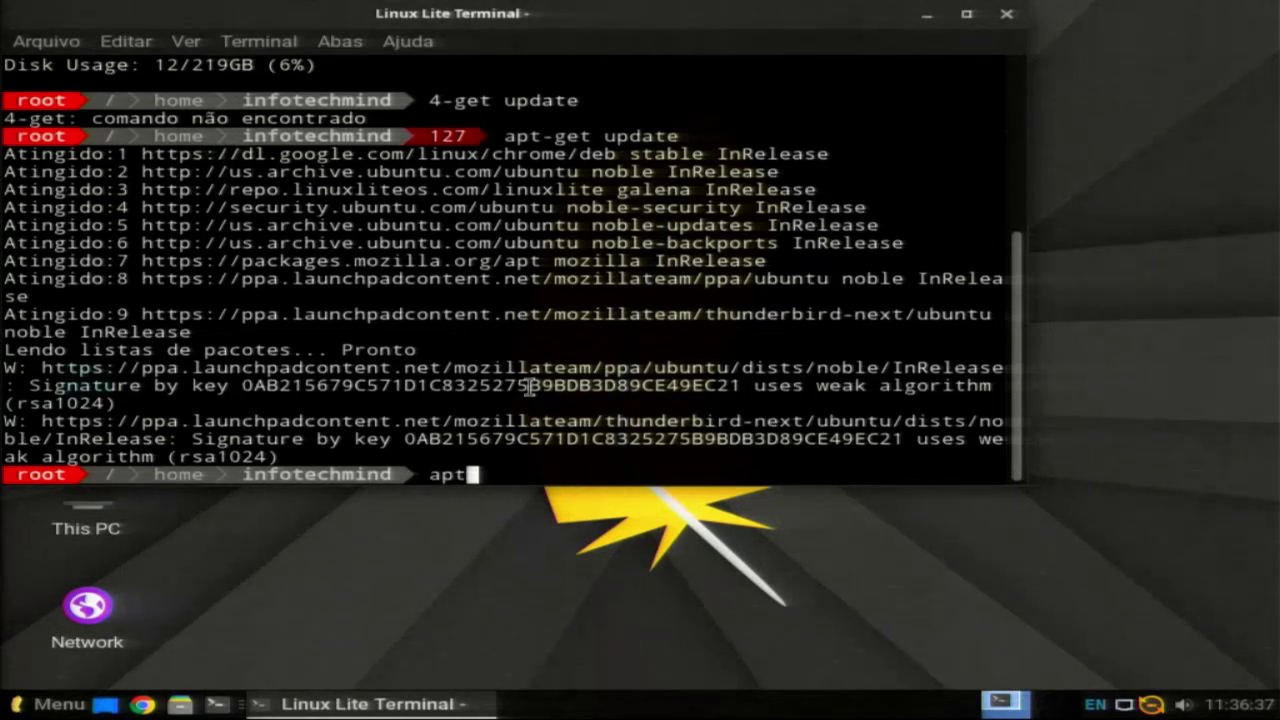
type("-get")
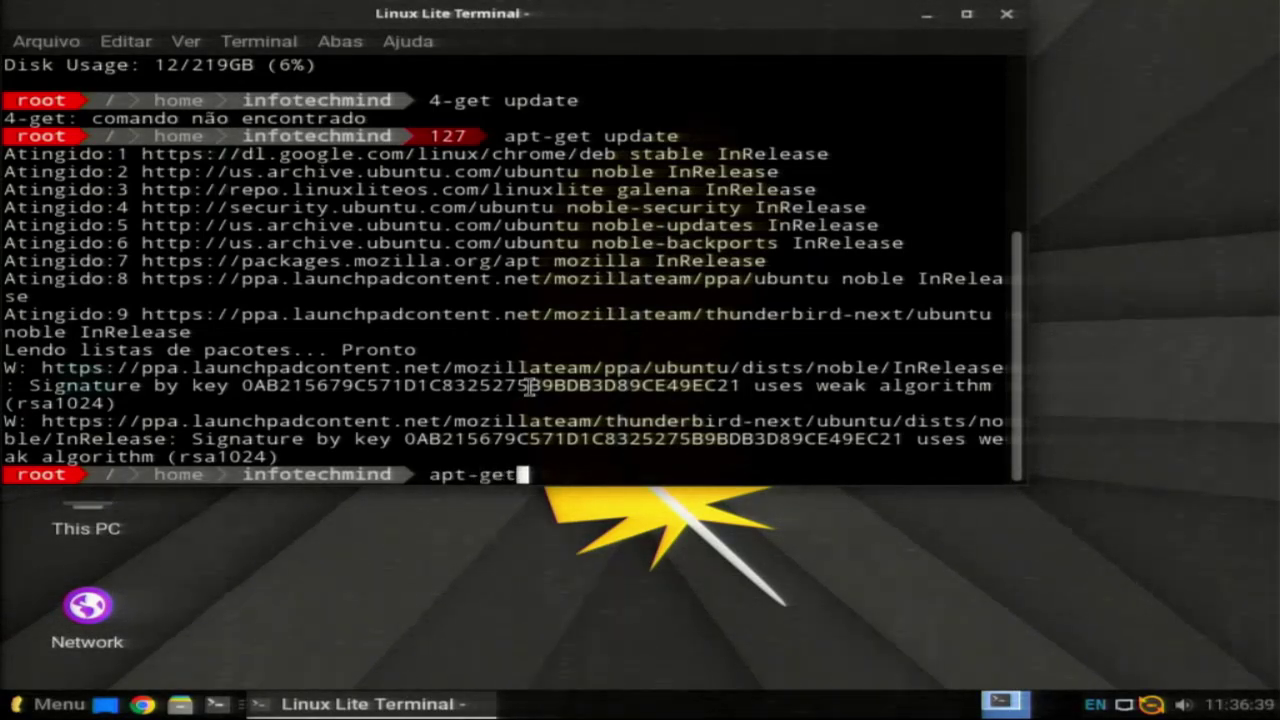
type("updat")
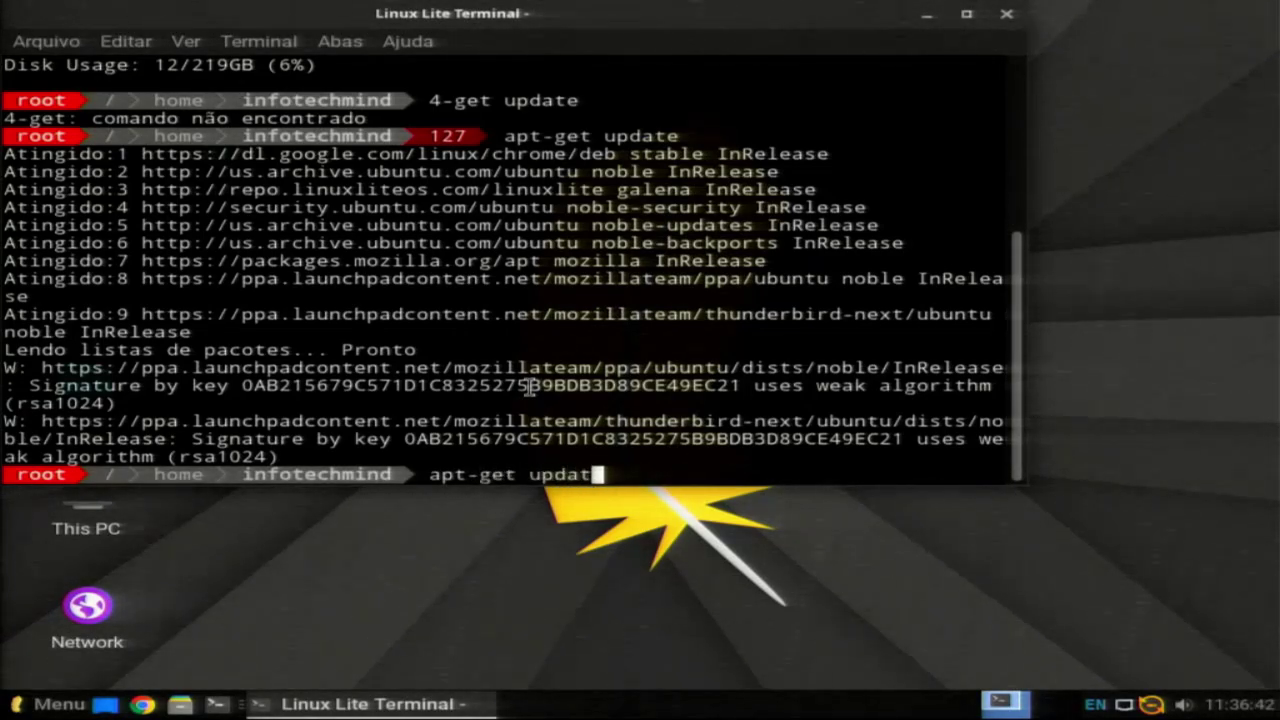
type("e")
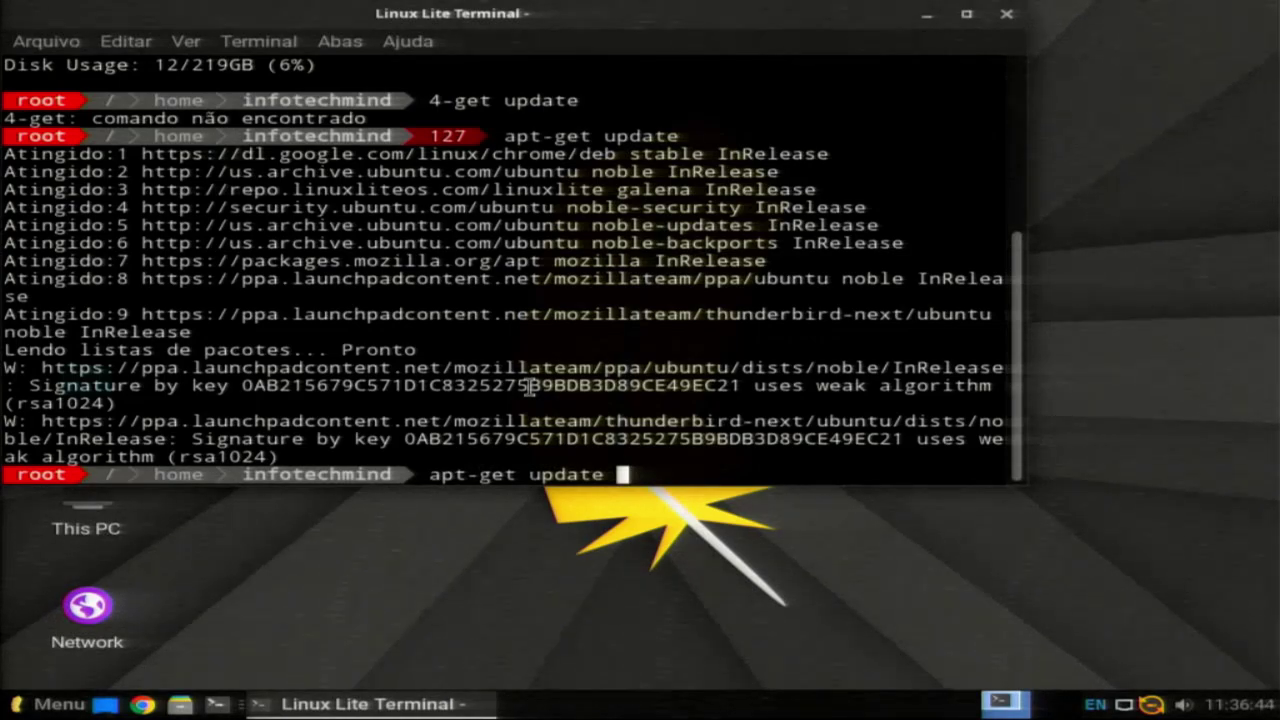